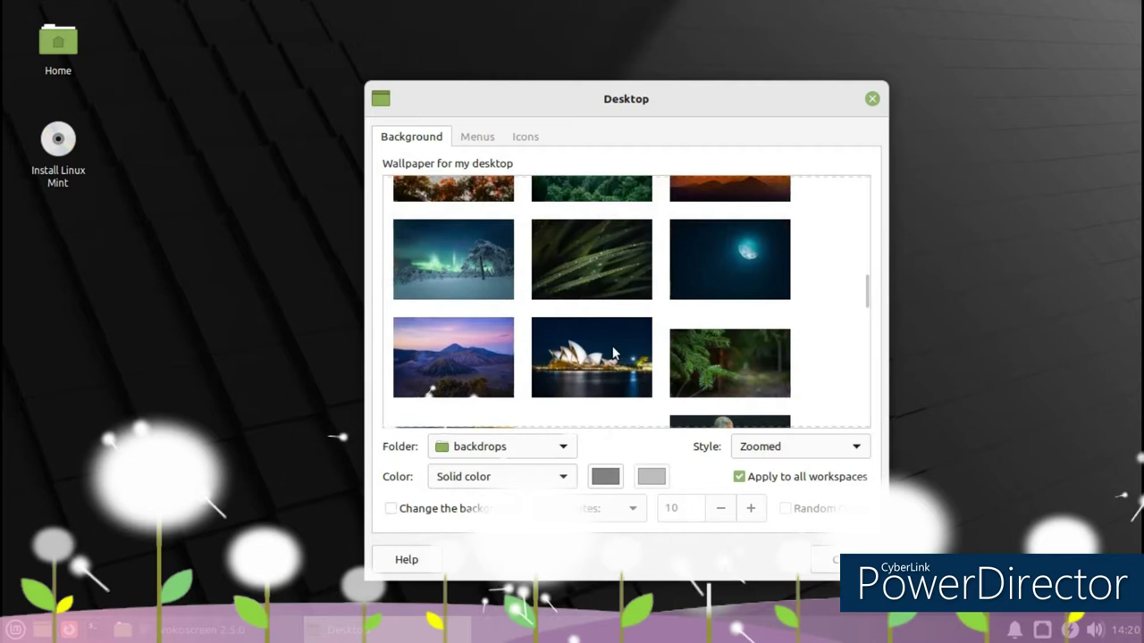
Try the purple suspension bridge, orange-sky Venice canal and purple-orange abstract wallpapers on the desktop.
scroll(614, 353, down, 6)
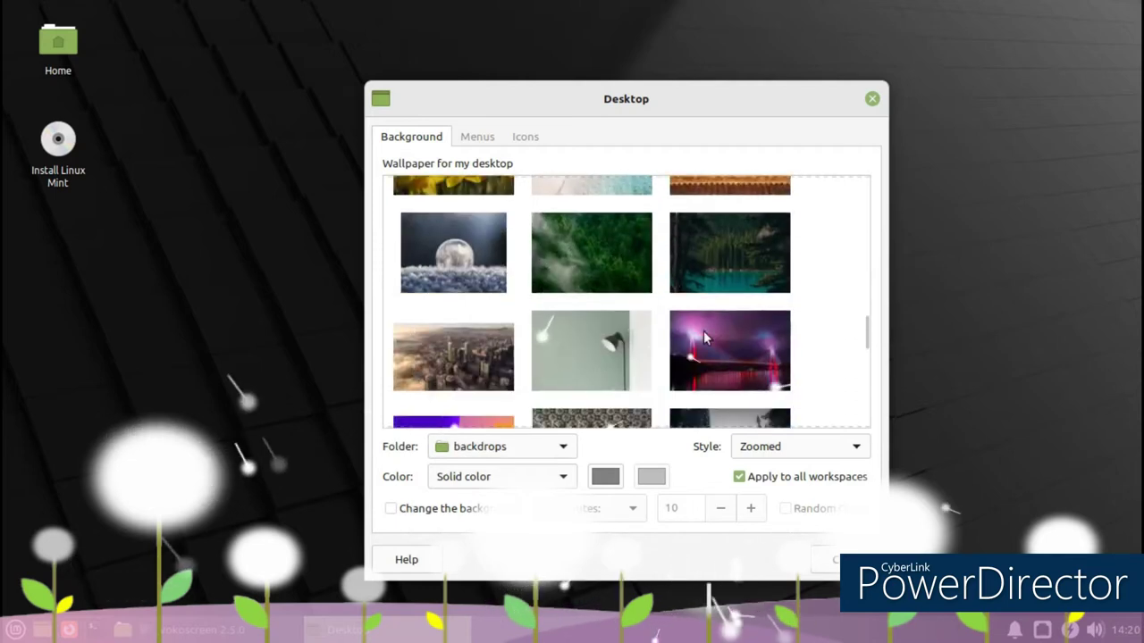
click(700, 331)
scroll(702, 335, down, 3)
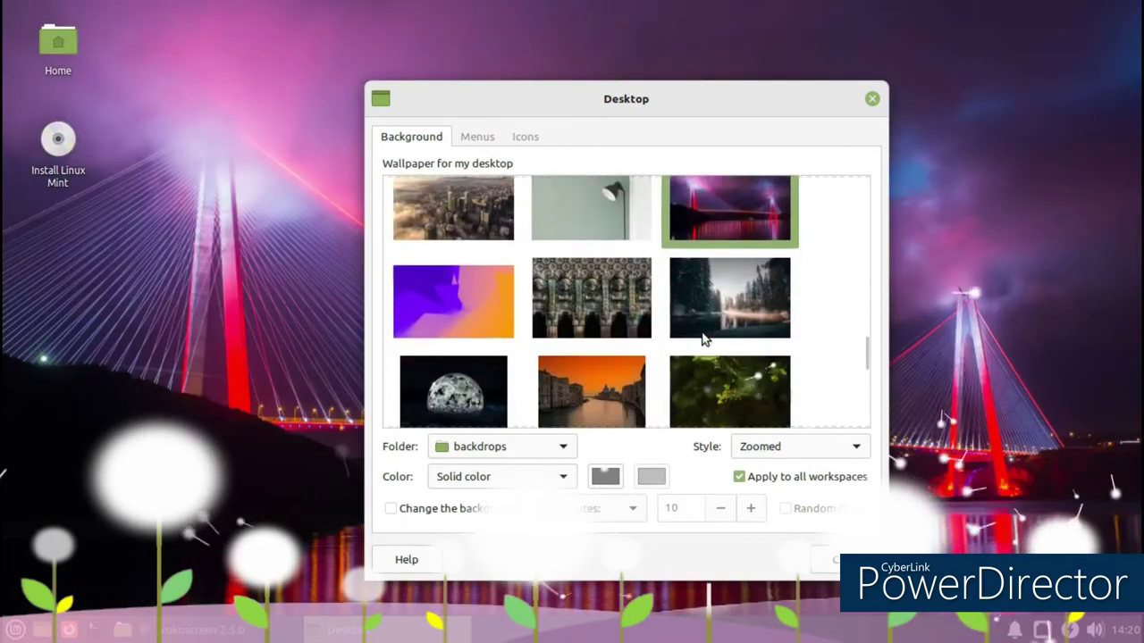
scroll(701, 335, down, 3)
click(580, 336)
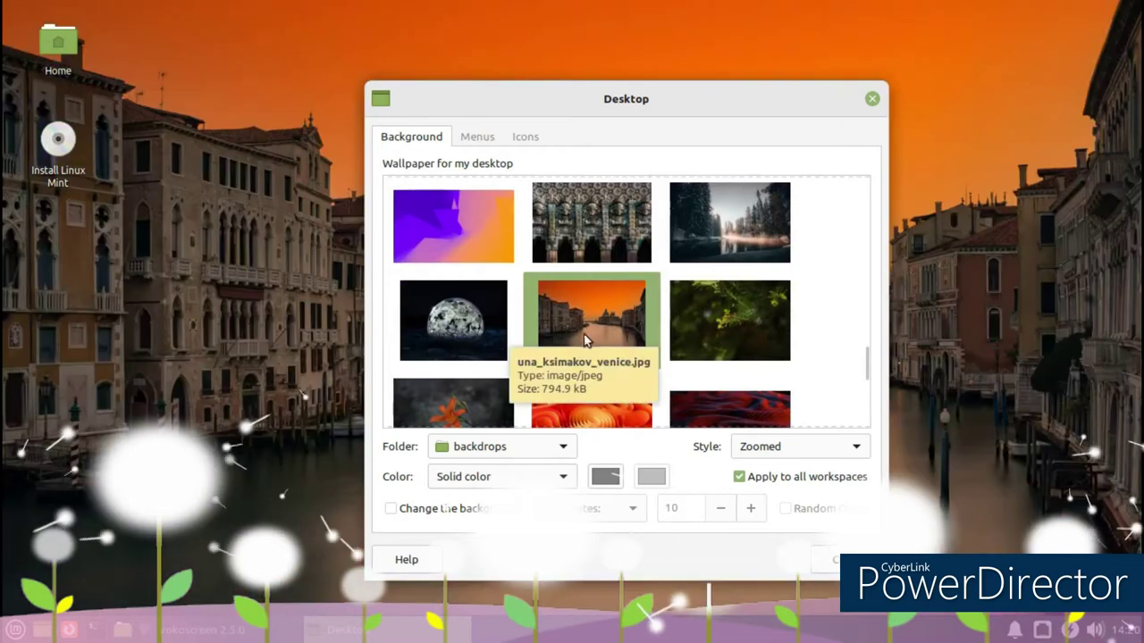
click(454, 214)
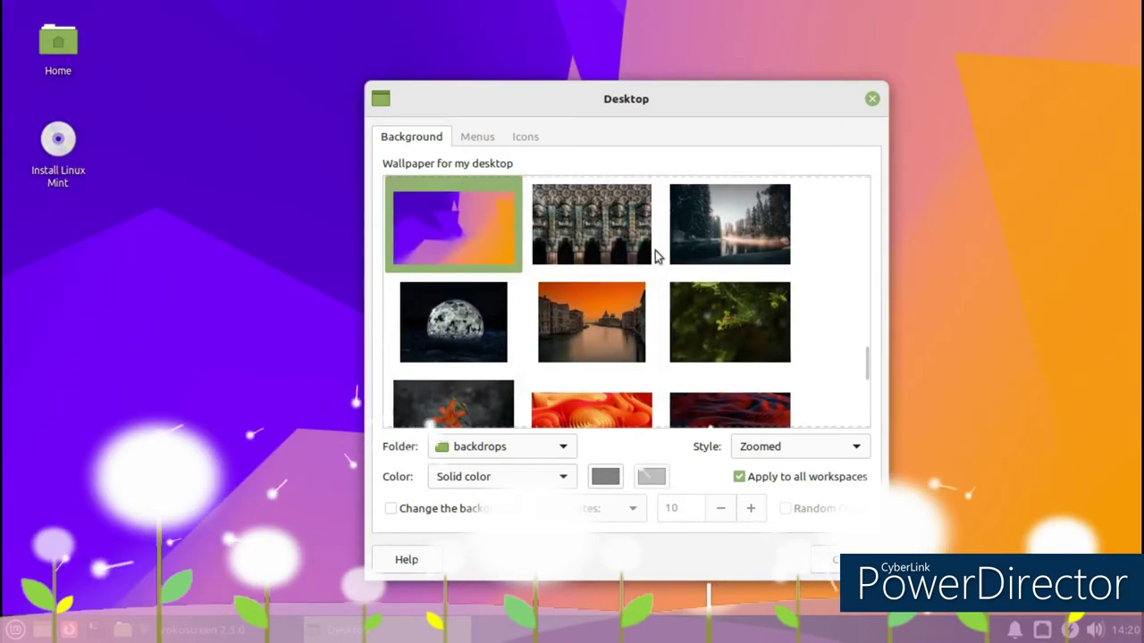
Set the wallpaper with swirling red and orange paper curves as the desktop background and close the wallpaper settings.
scroll(667, 293, down, 5)
click(606, 286)
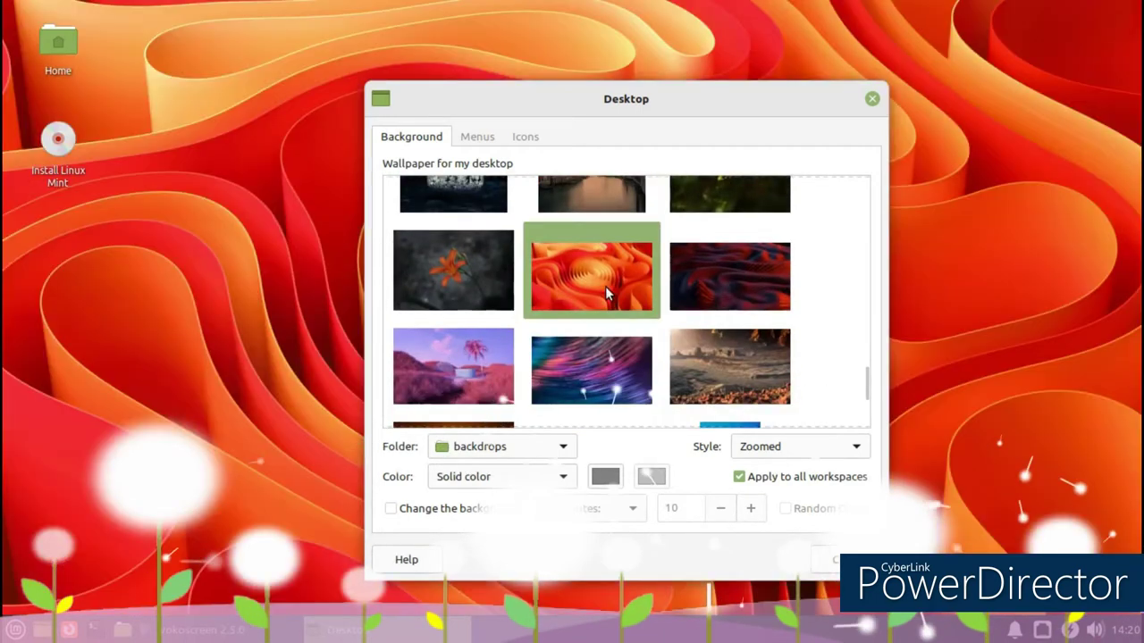
scroll(688, 285, down, 3)
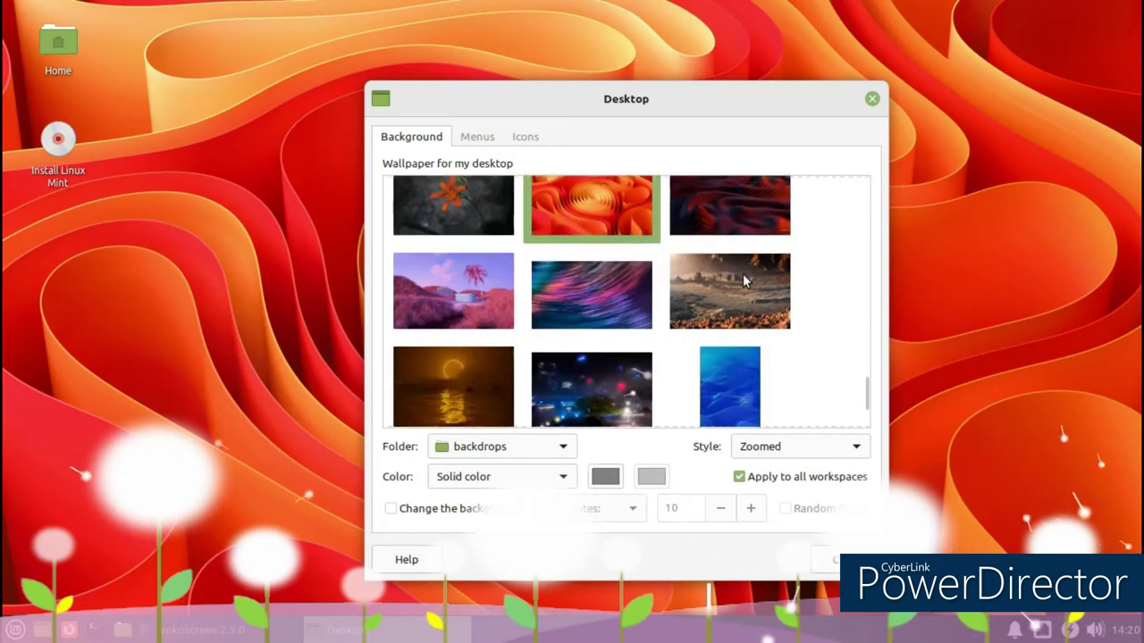
scroll(744, 282, down, 3)
click(824, 566)
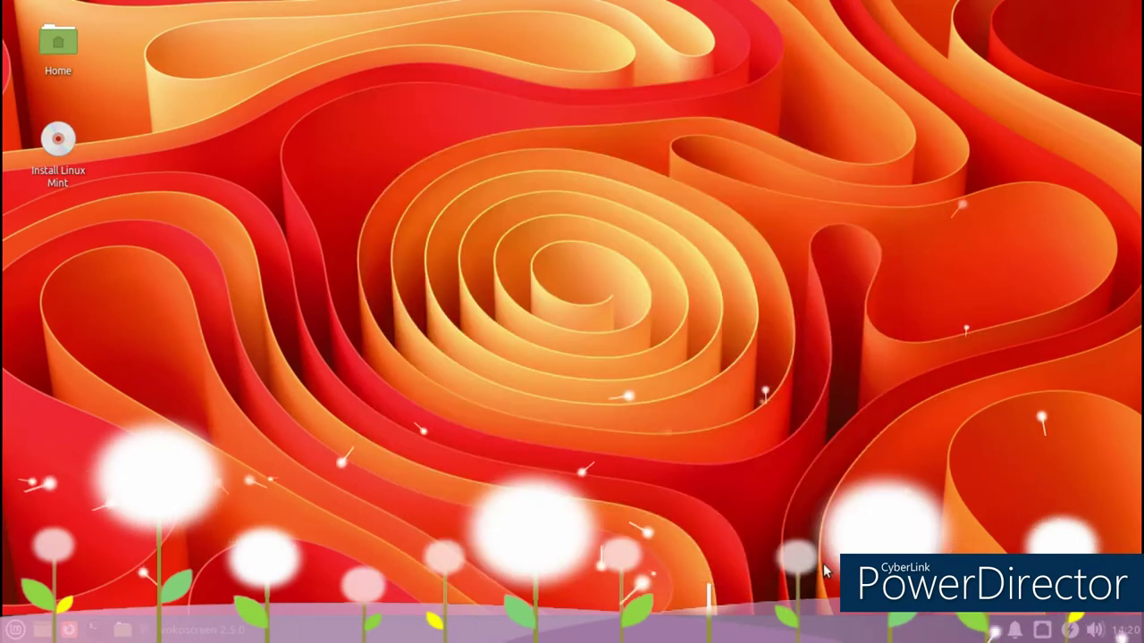
Open the settings manager, move its window toward the middle of the desktop, and go to the Appearance settings.
click(16, 629)
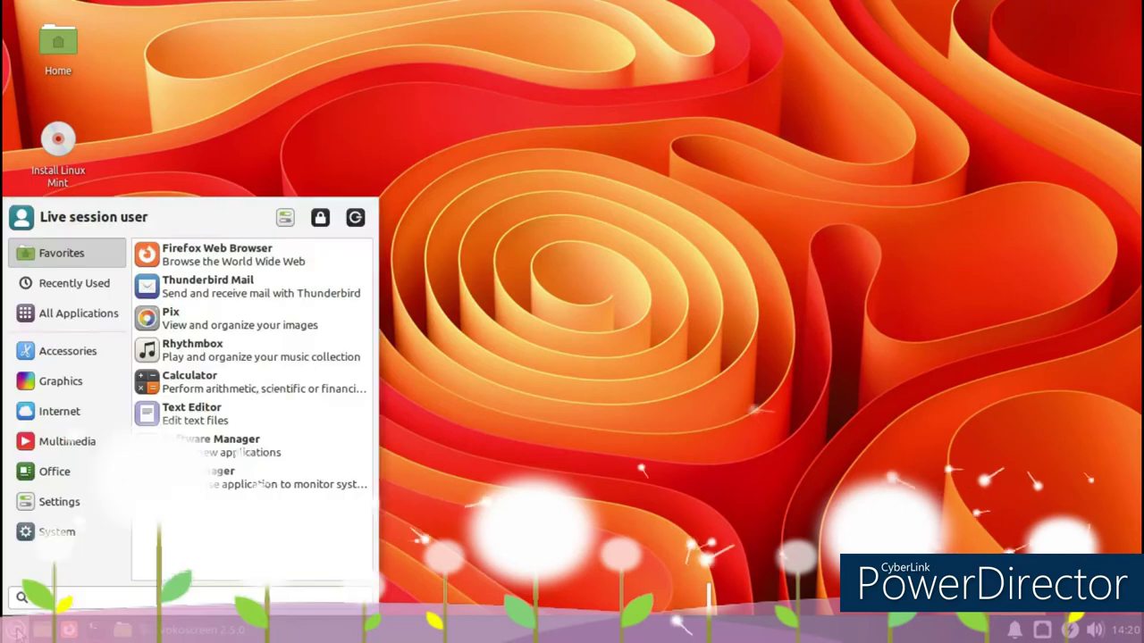
click(56, 532)
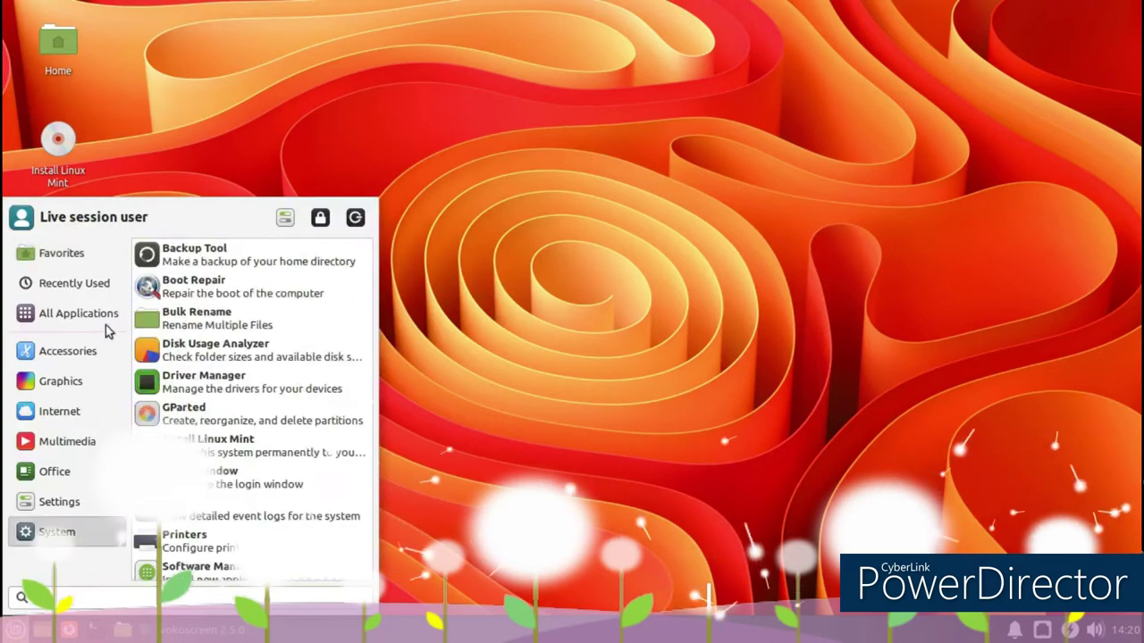
click(285, 219)
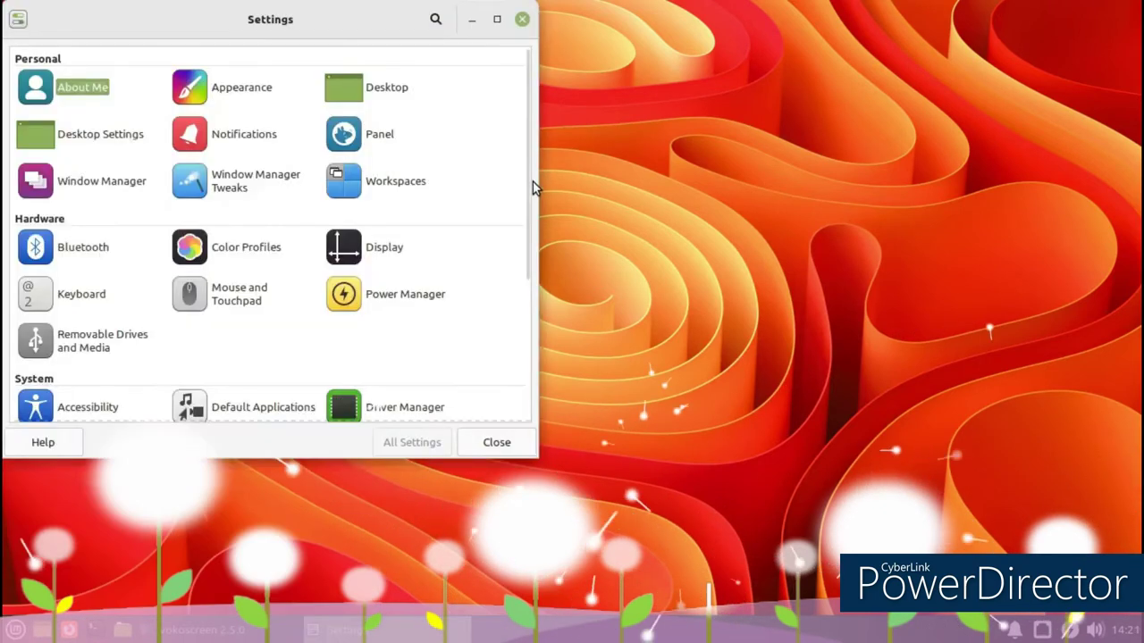
drag(399, 18, 673, 63)
click(661, 132)
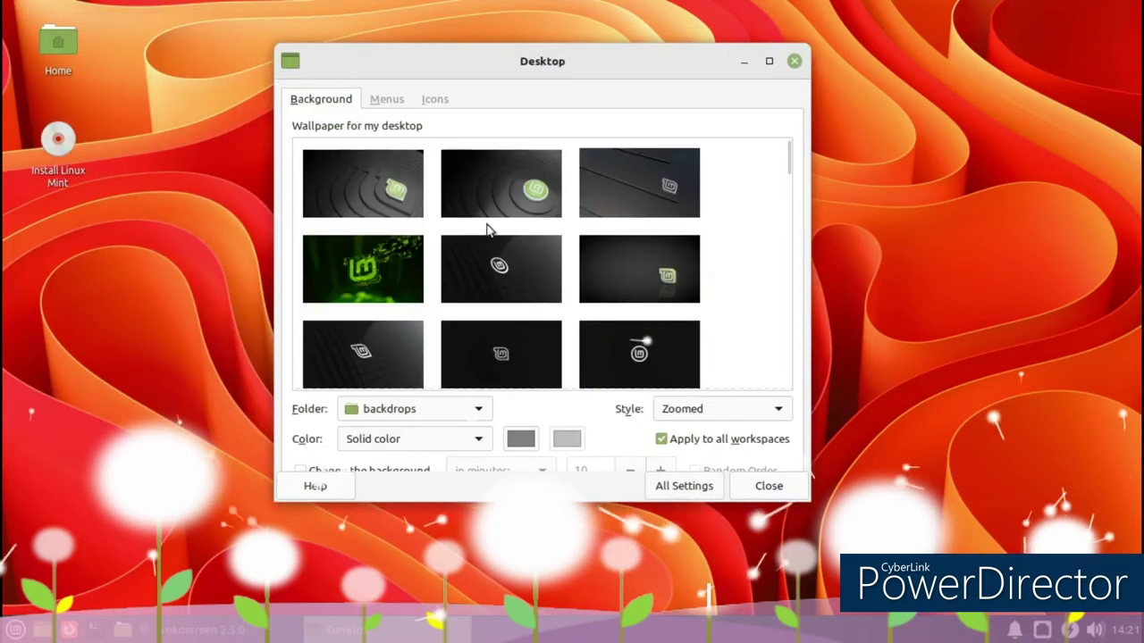
click(676, 490)
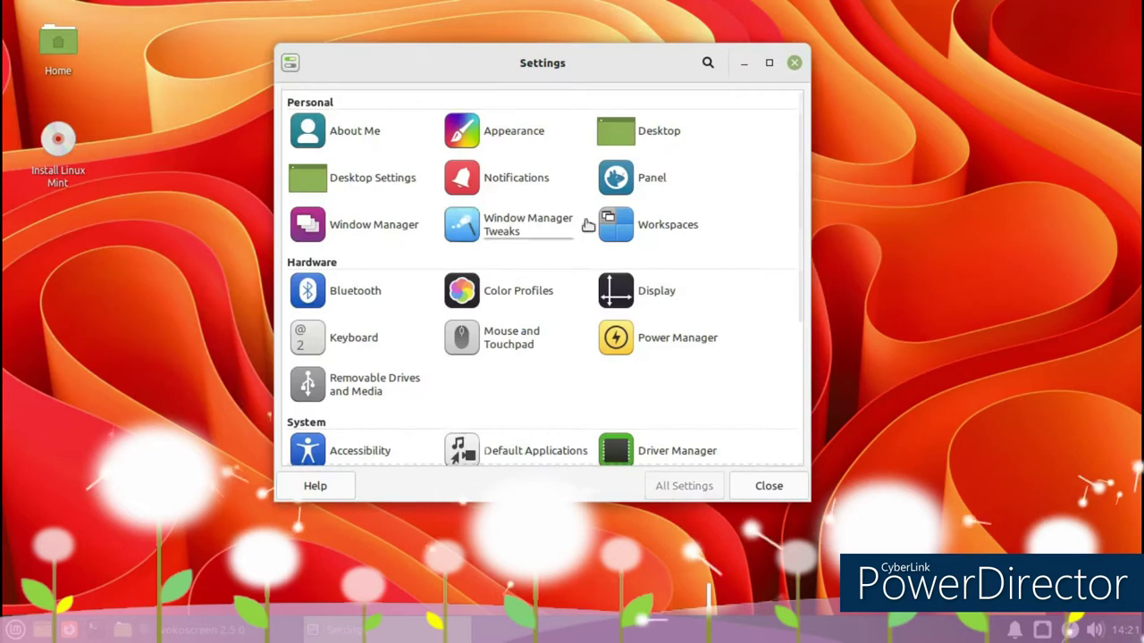
click(519, 132)
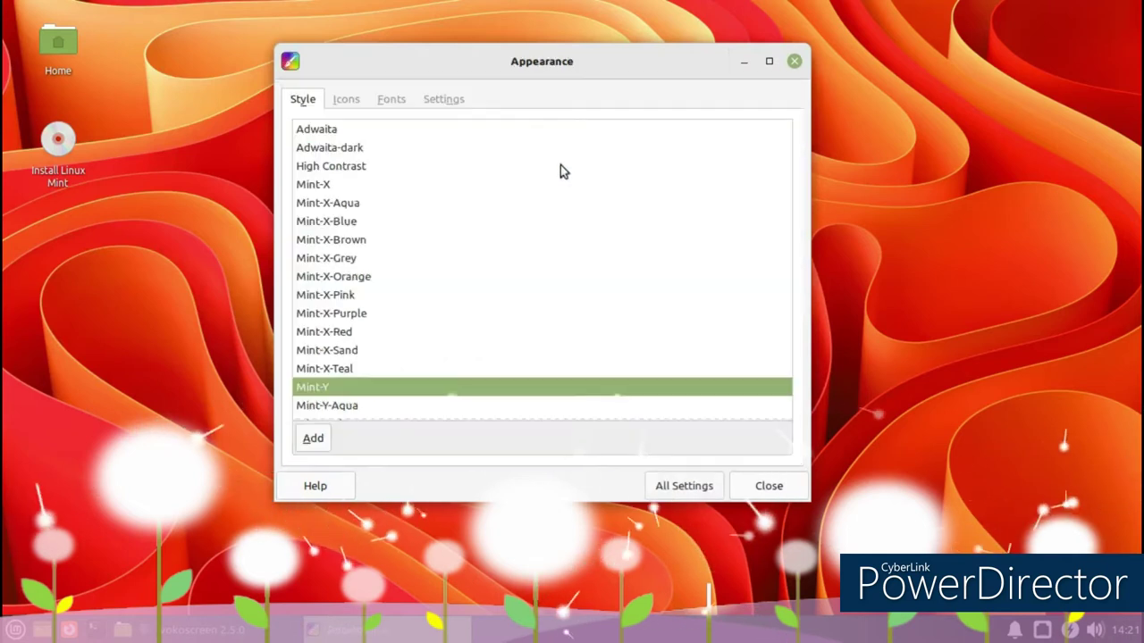
Try the Mint-X-Pink, Mint-X-Grey, Mint-X-Brown and Mint-X-Aqua styles, previewing the last one on the applications menu.
click(331, 295)
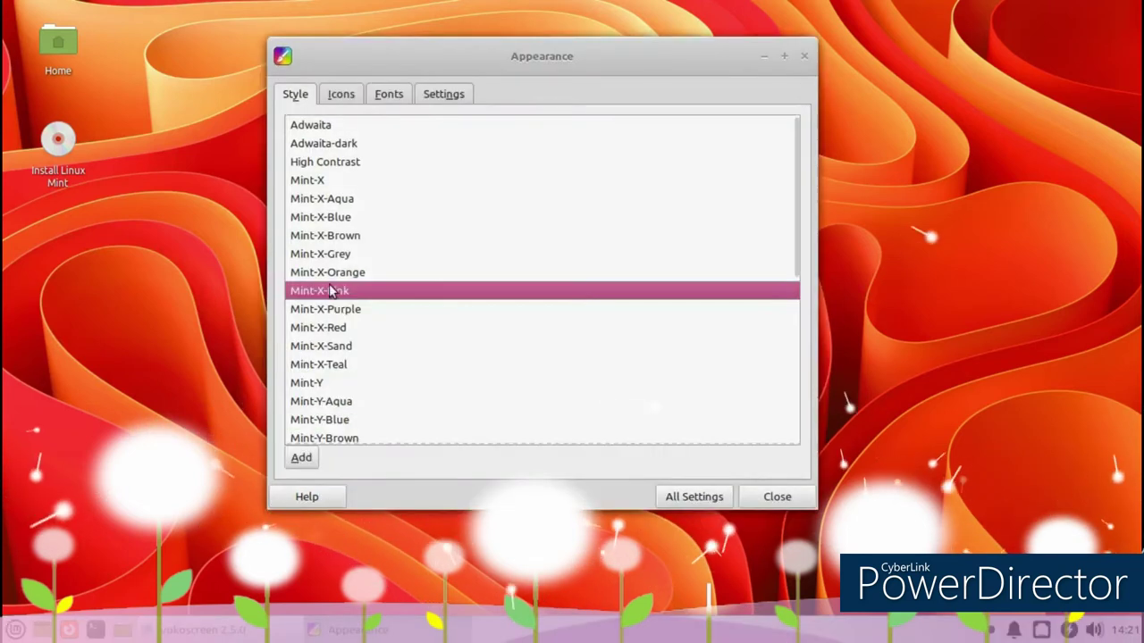
click(326, 257)
click(324, 236)
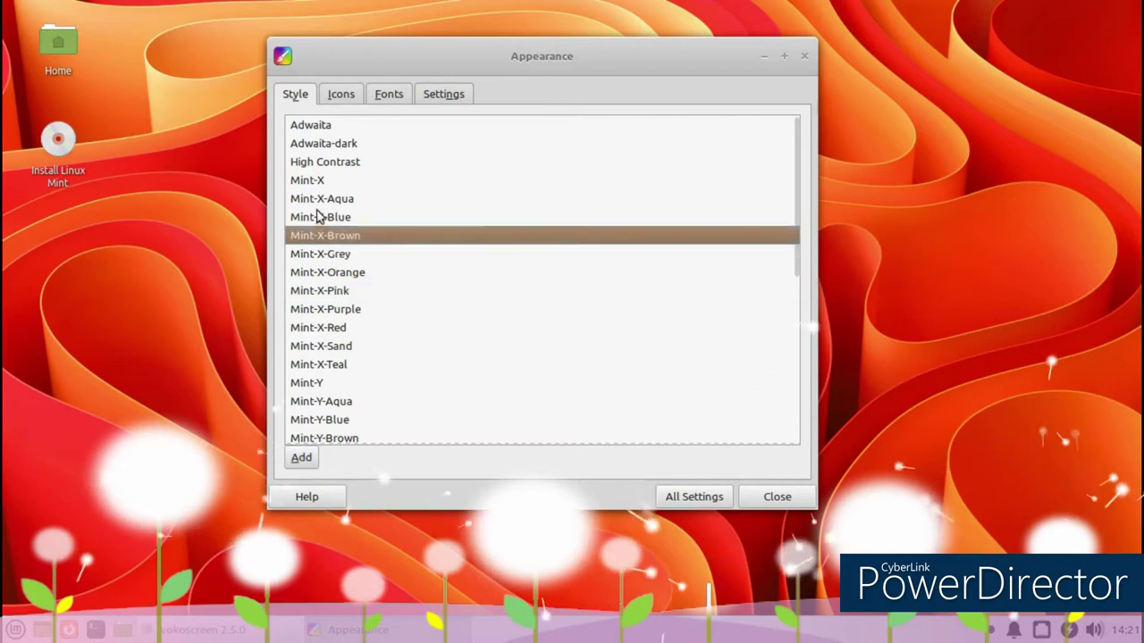
click(320, 201)
key(super)
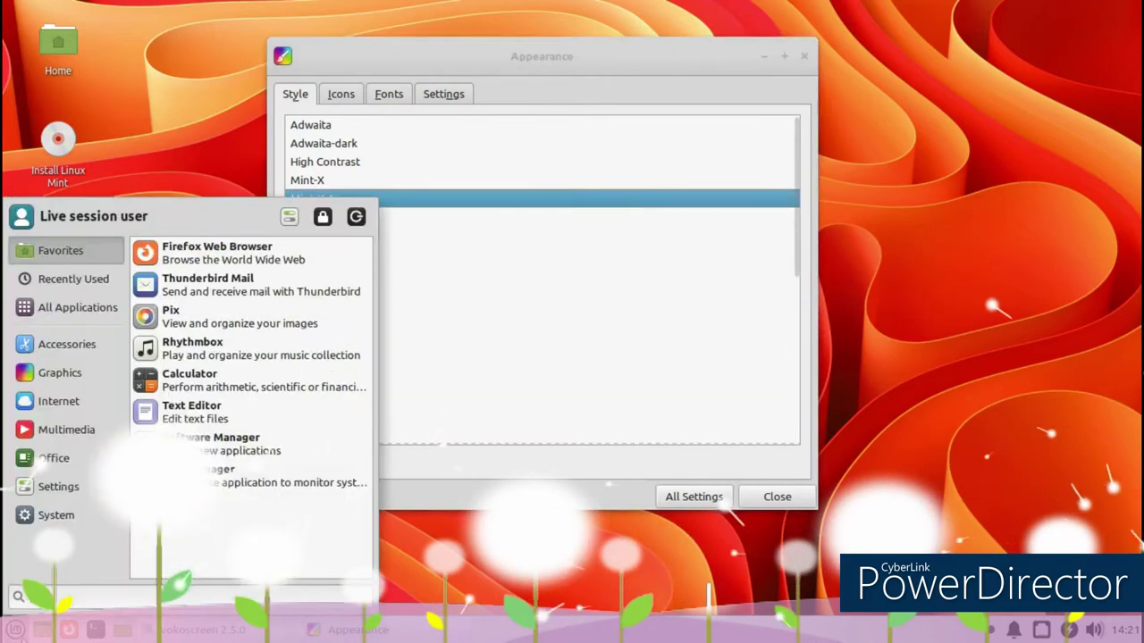
click(188, 162)
Apply the Mint-Y-Purple style and bring up the list of icon themes.
scroll(353, 304, down, 7)
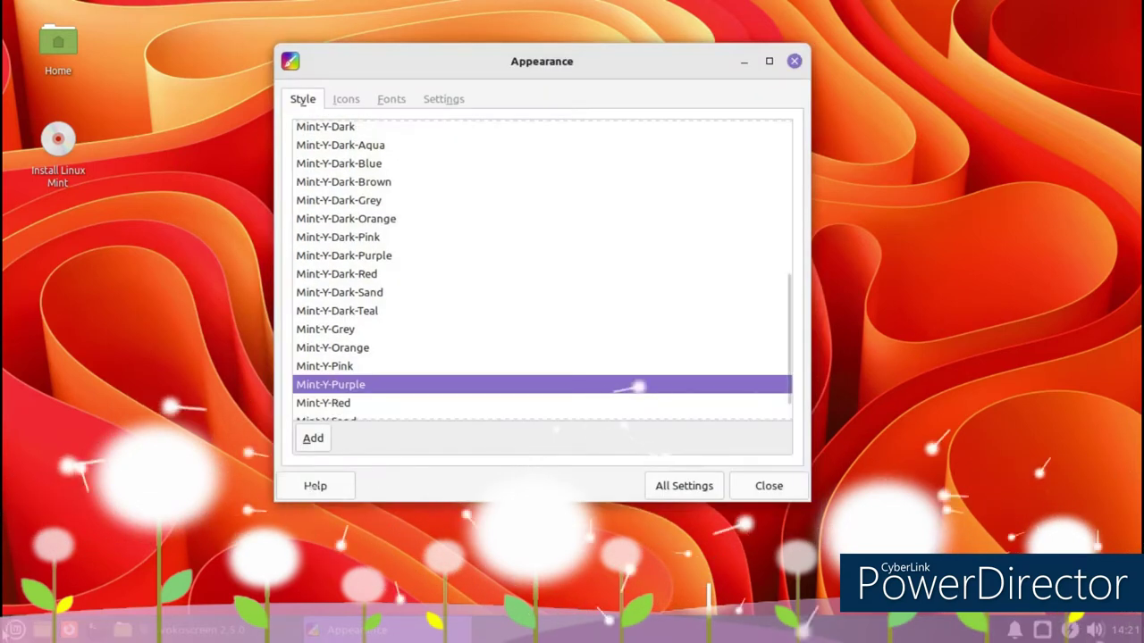
key(super)
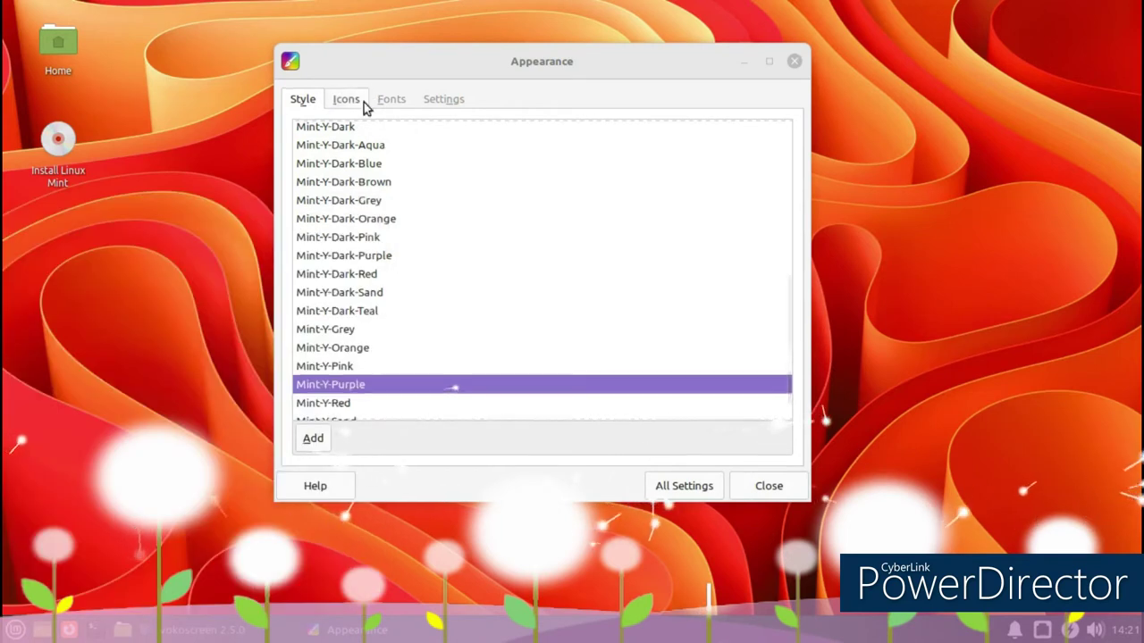
click(346, 99)
Try the Mint-Y-Dark-Sand icon theme and preview it in the applications menu.
scroll(444, 190, up, 8)
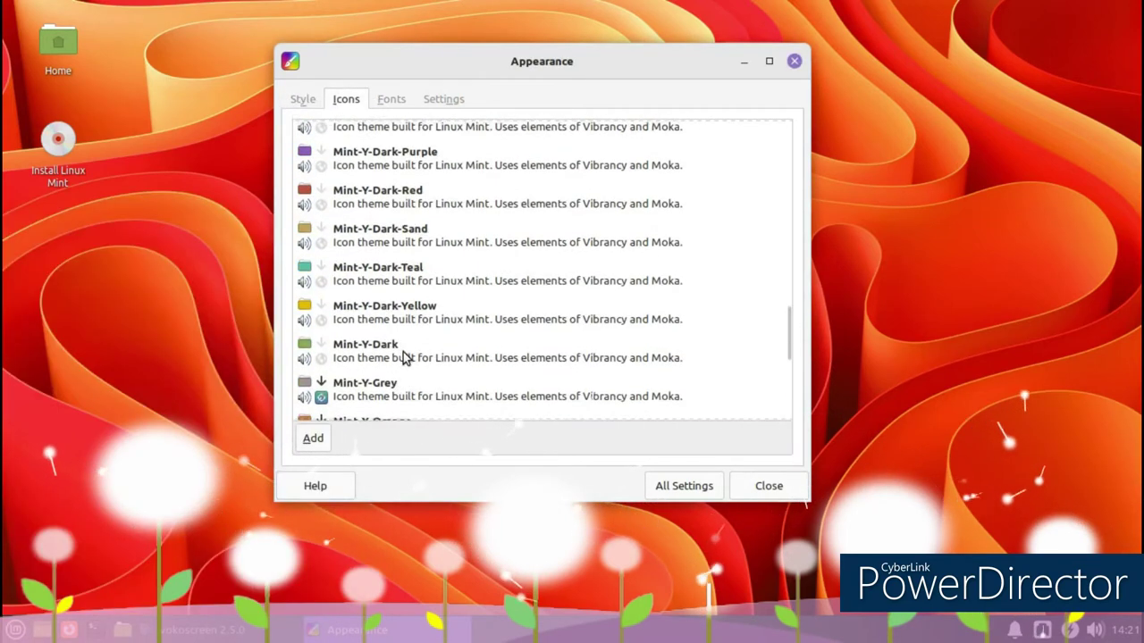
click(414, 289)
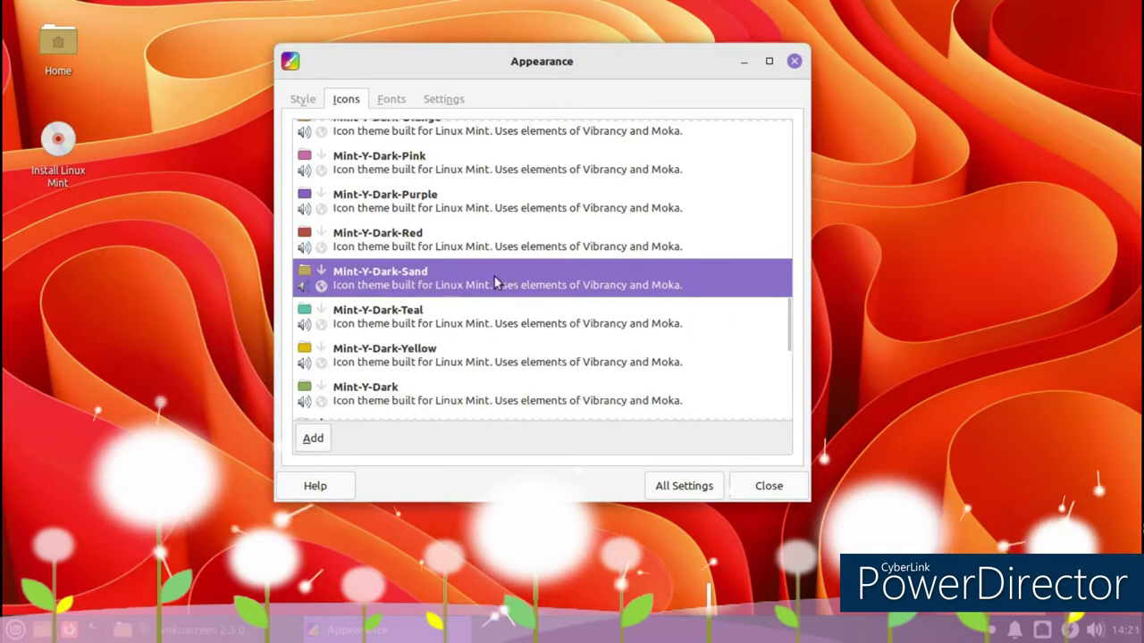
click(15, 630)
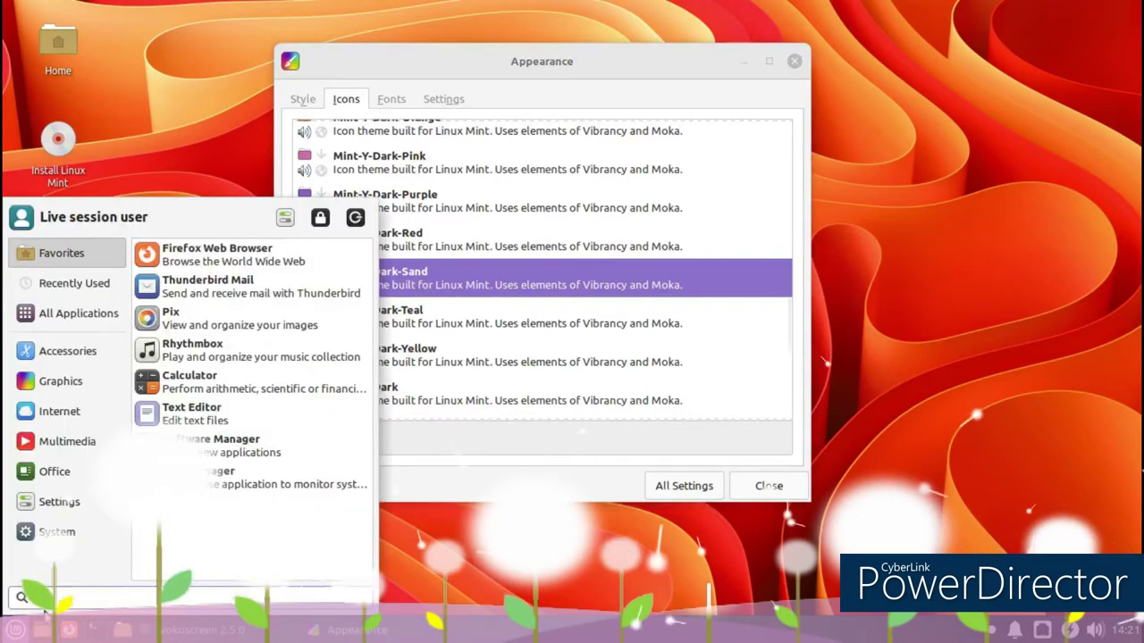
click(147, 152)
Apply the Mint-X-Blue icon theme from near the start of the list.
scroll(370, 285, up, 5)
scroll(374, 282, up, 8)
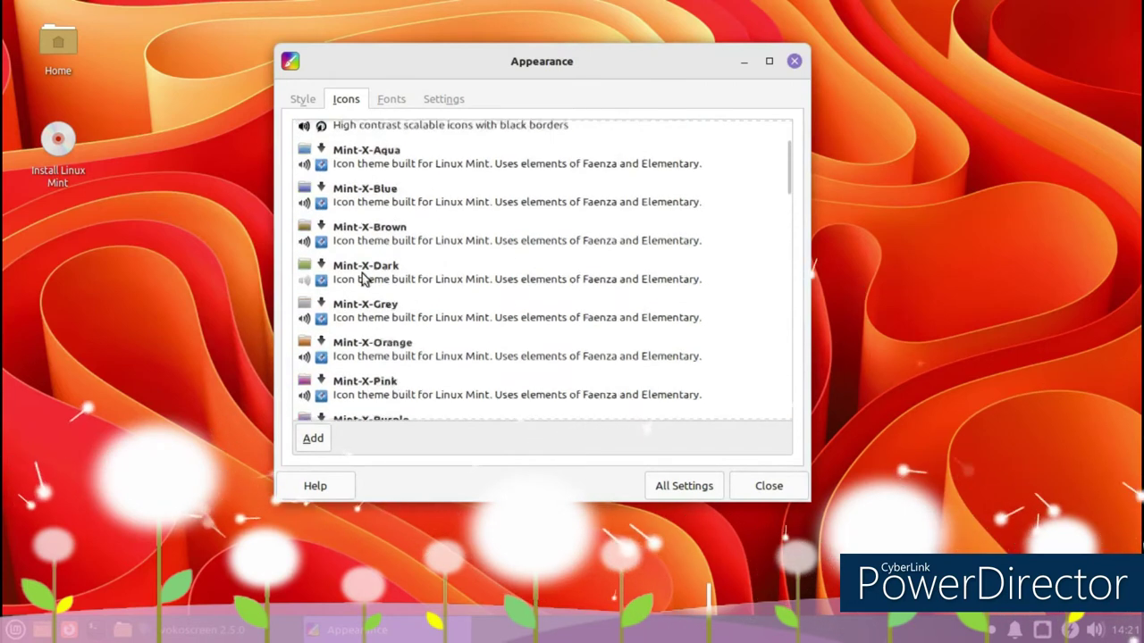
scroll(364, 279, up, 2)
click(366, 284)
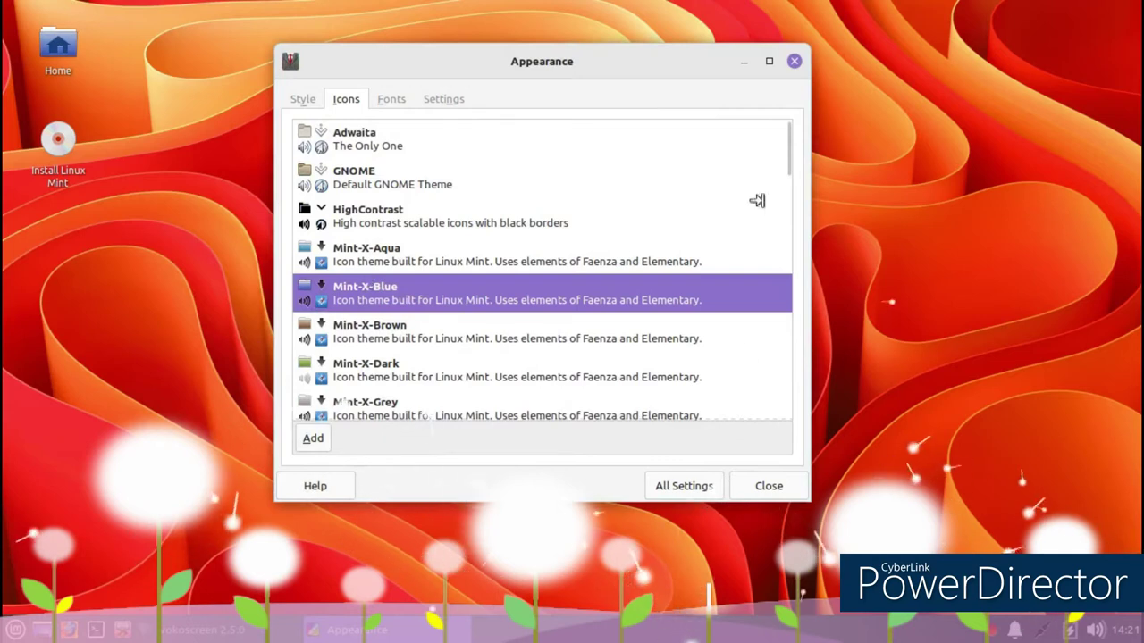
In the Window Manager settings, try the Mint-Y-Brown and Mint-Y-Dark-Brown themes and apply Mint-Y-Dark-Grey.
click(680, 490)
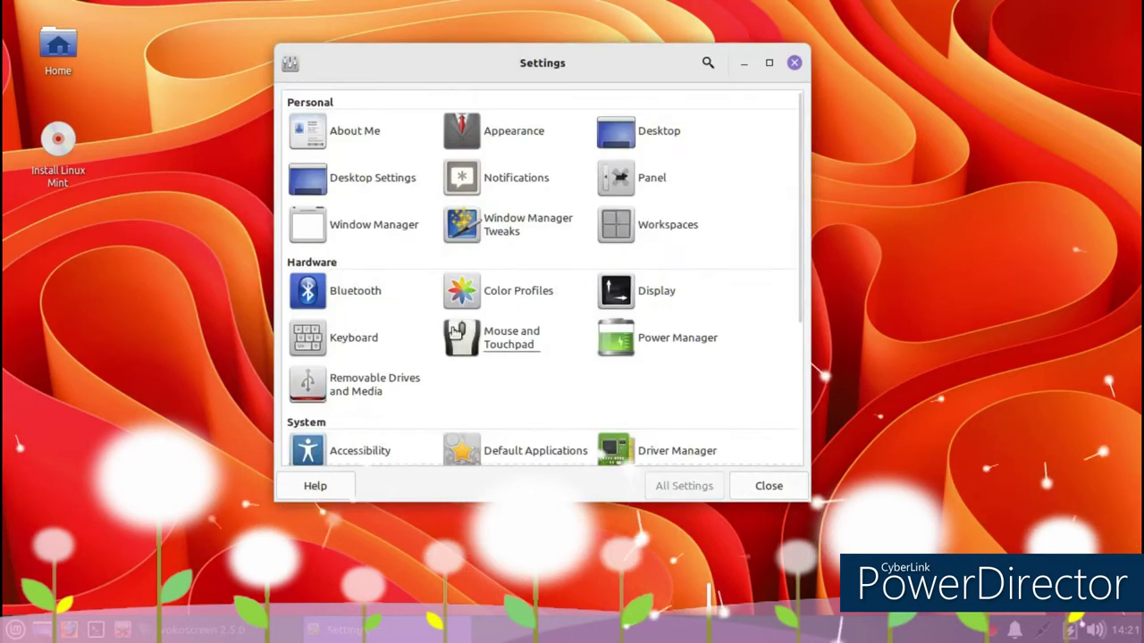
click(362, 231)
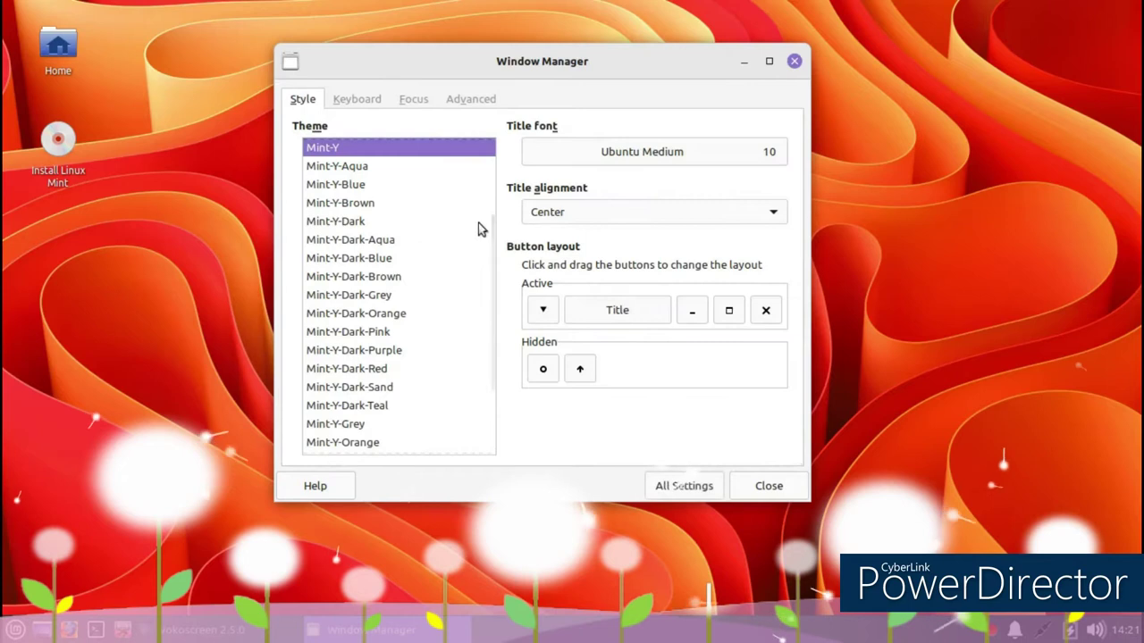
click(345, 205)
click(358, 277)
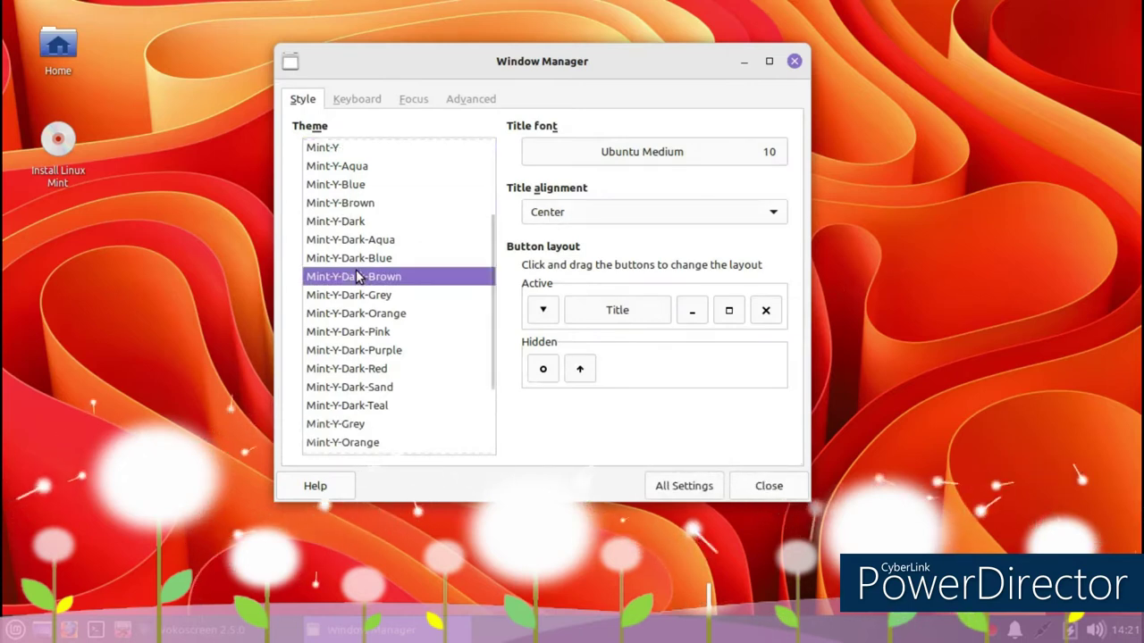
click(349, 298)
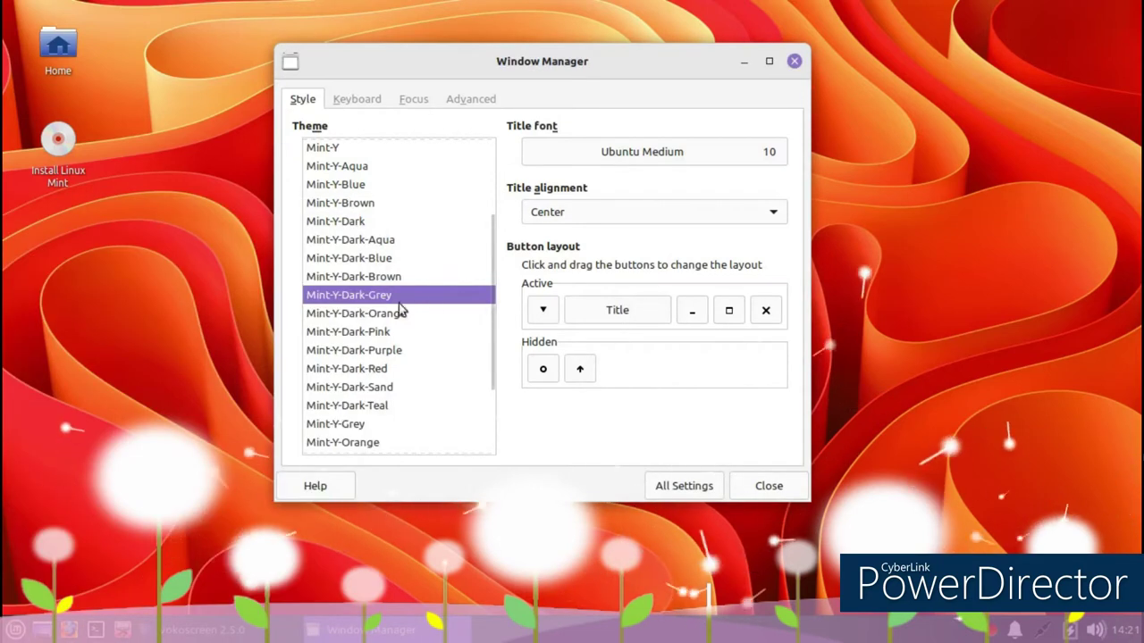
In Desktop Settings, switch the window manager to Xfwm4 + Compton and shift the dialog slightly aside.
click(662, 486)
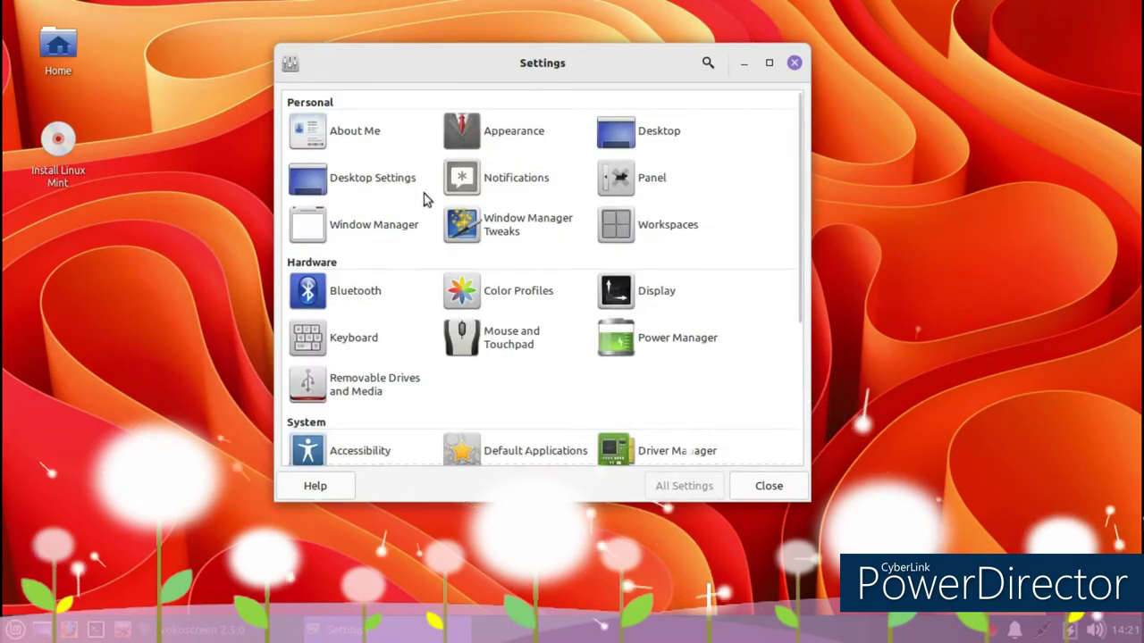
click(391, 183)
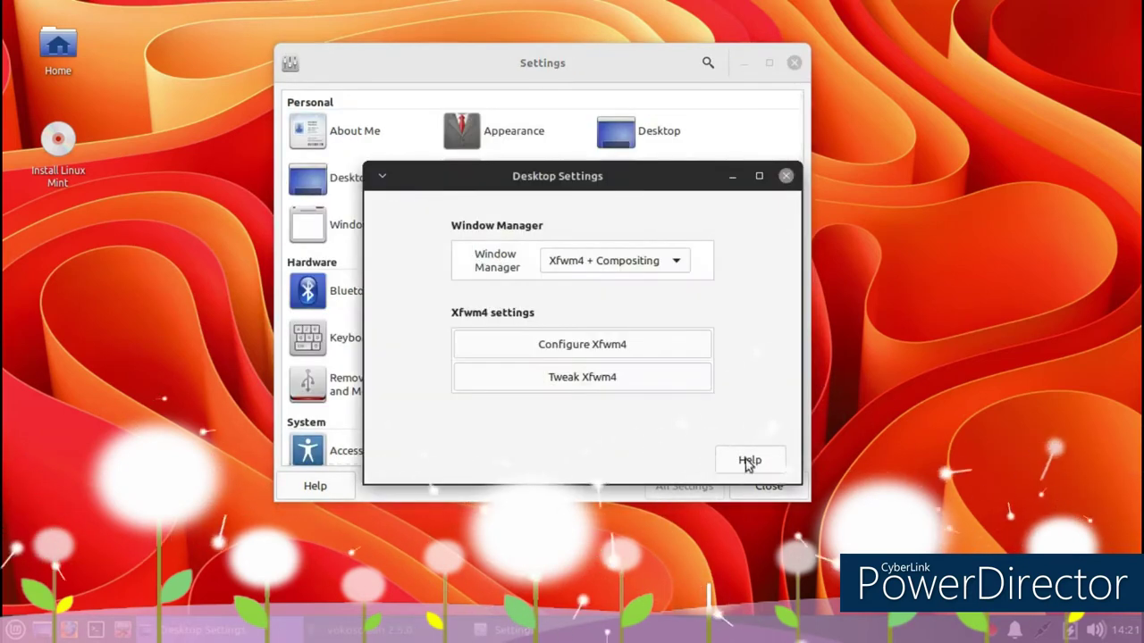
click(662, 259)
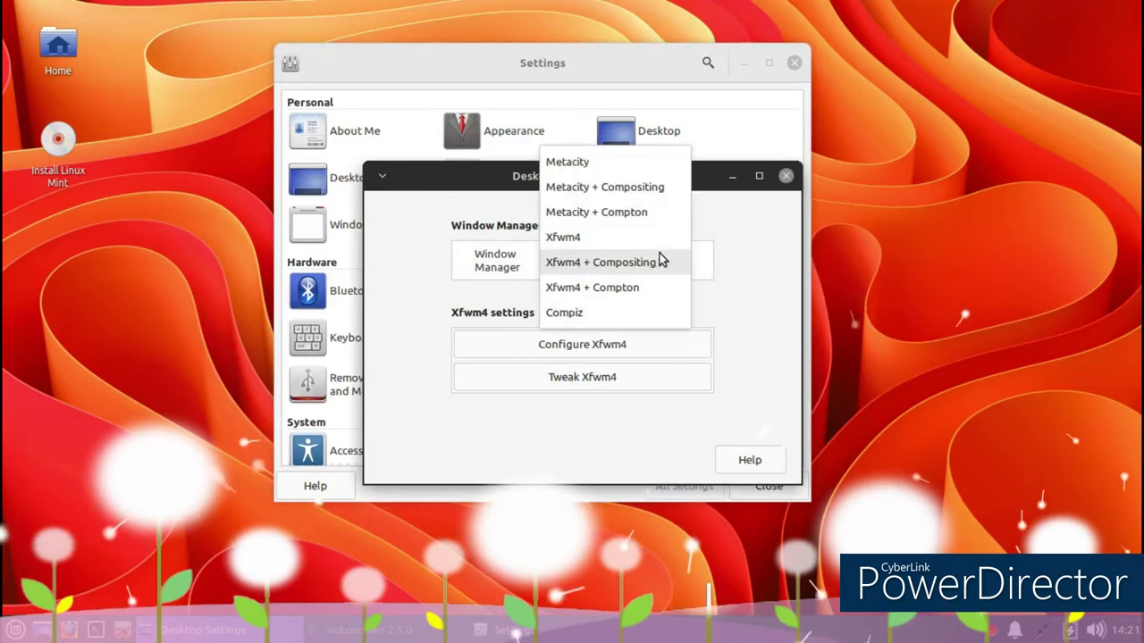
click(651, 286)
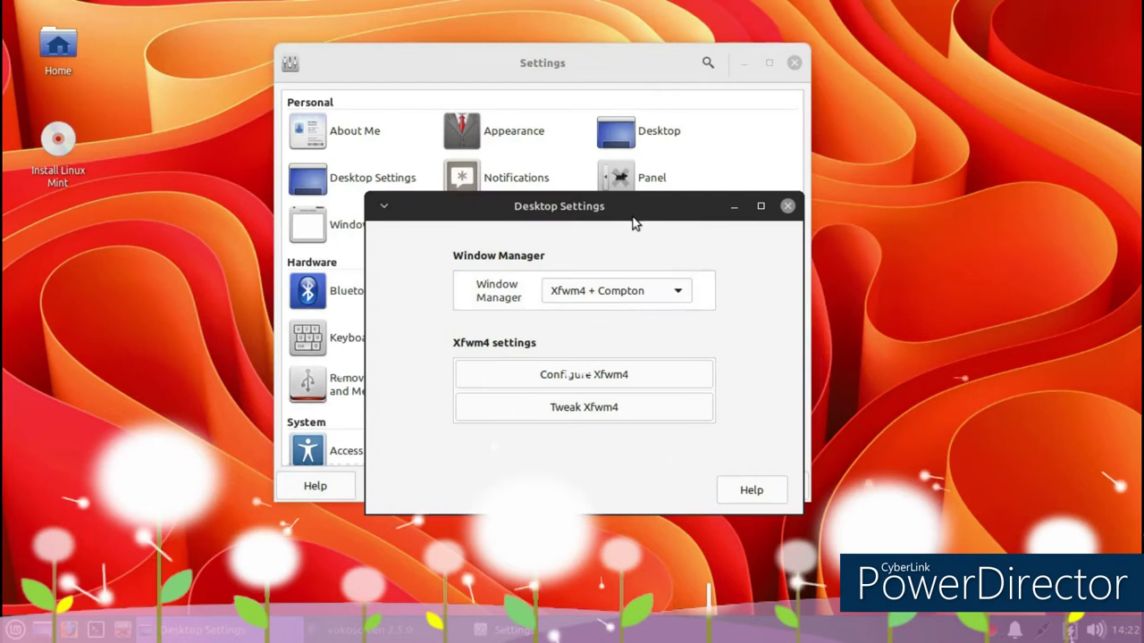
drag(734, 201, 768, 193)
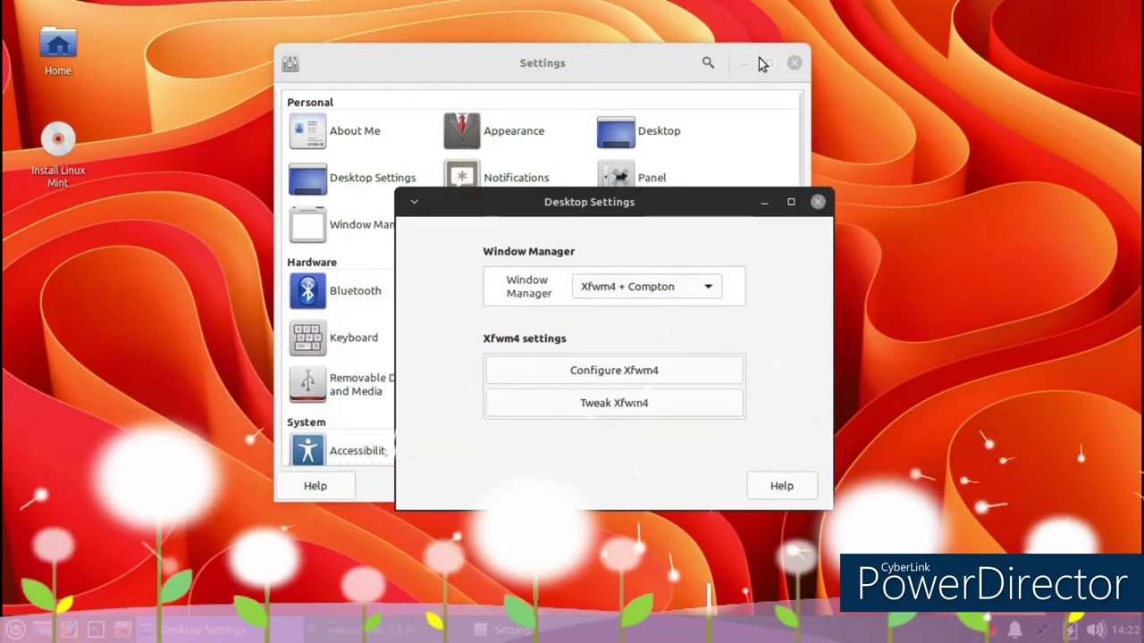
Open the Xfwm4 configuration, try the Mint-Y-Dark-Teal and Mint-Y-Dark-Sand themes, and apply Mint-Y-Dark-Red.
click(691, 370)
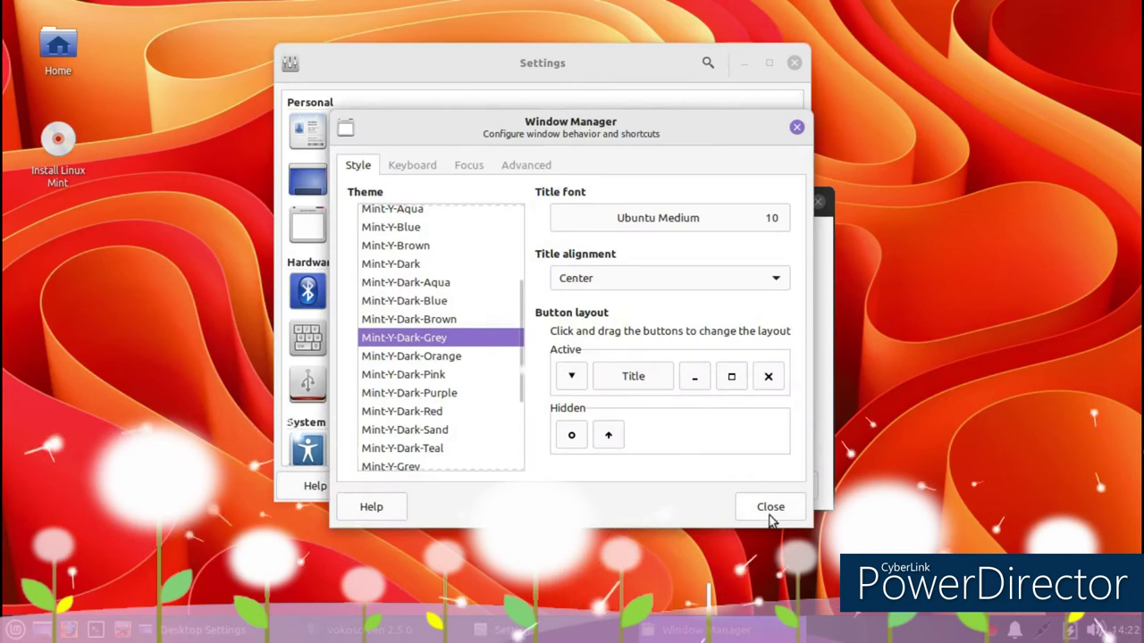
click(768, 509)
click(700, 404)
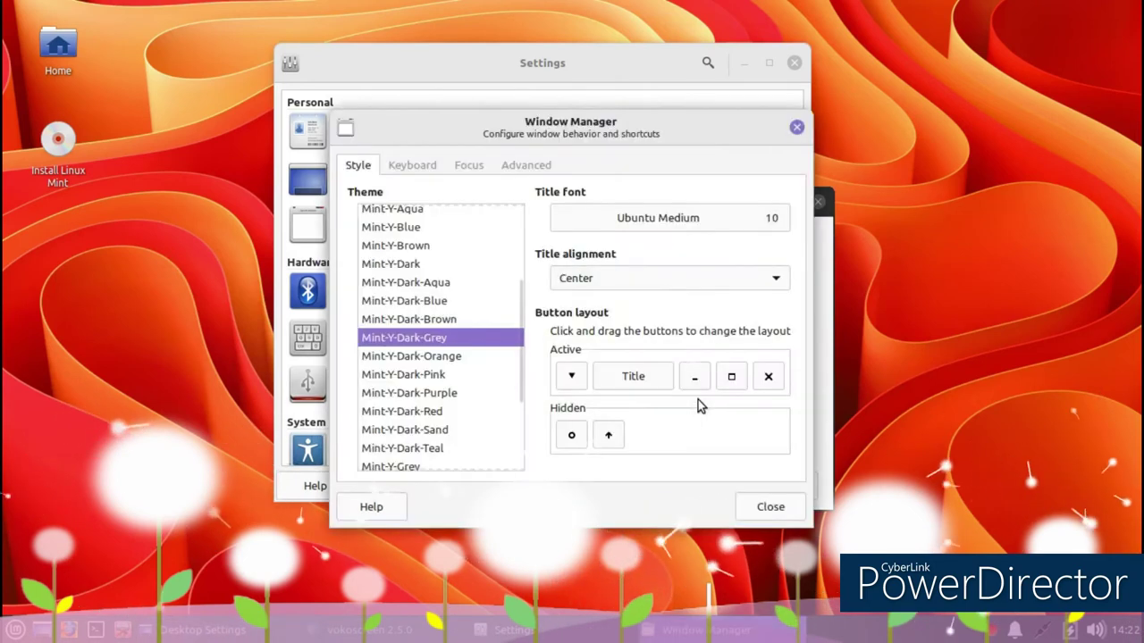
click(393, 448)
click(393, 432)
click(398, 413)
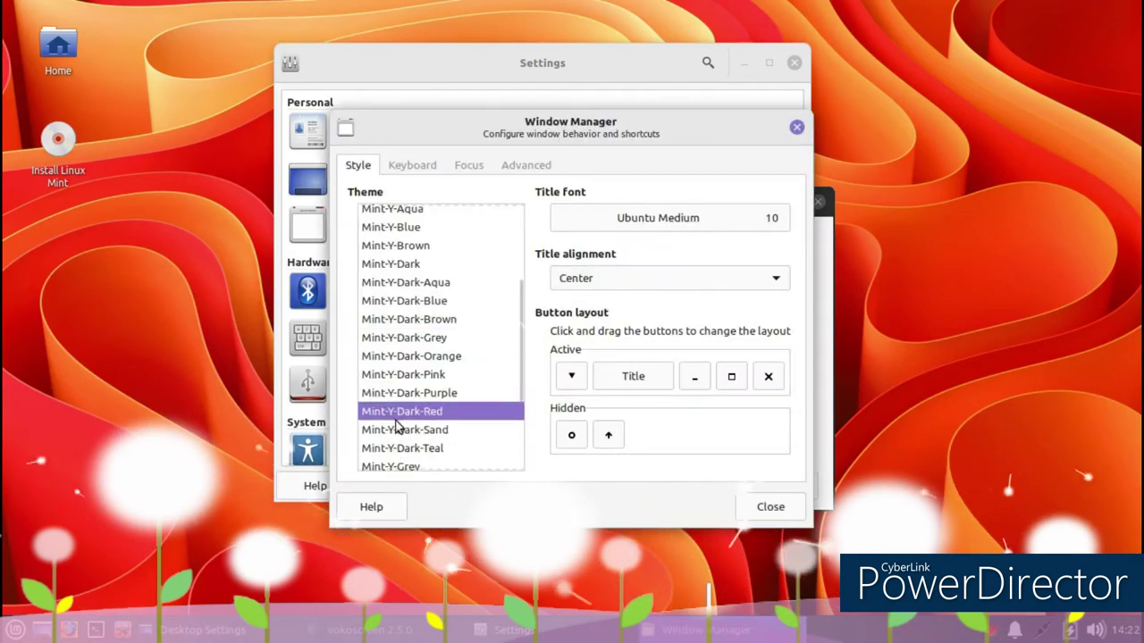
Close and reopen the Xfwm4 configuration, apply the Mint-Y-Grey window theme, and close the configuration dialog.
click(770, 506)
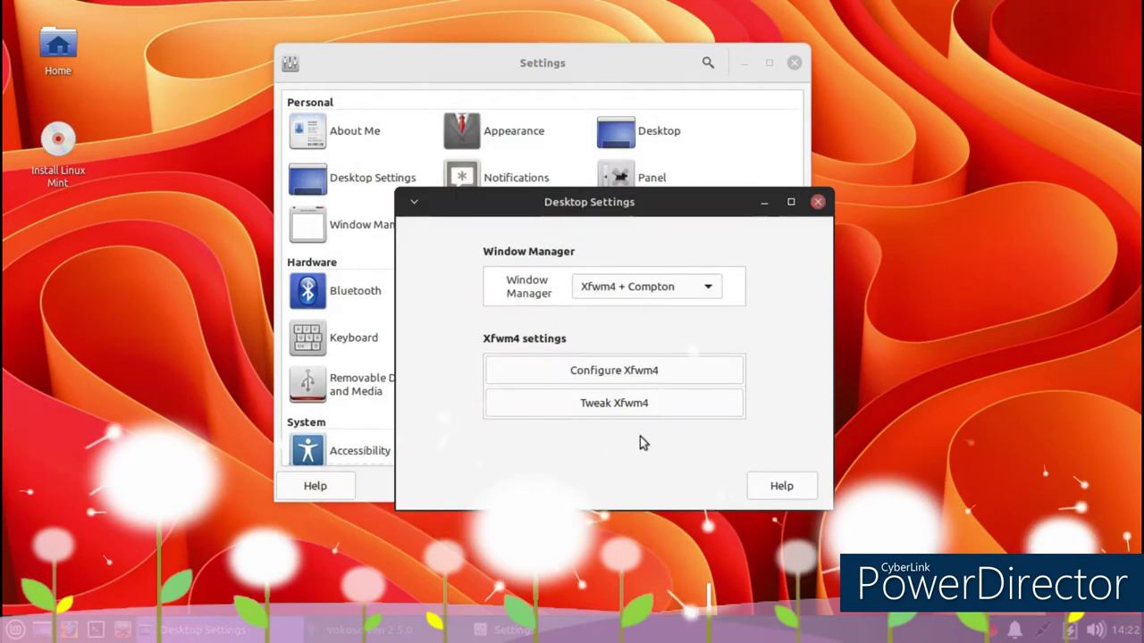
click(641, 384)
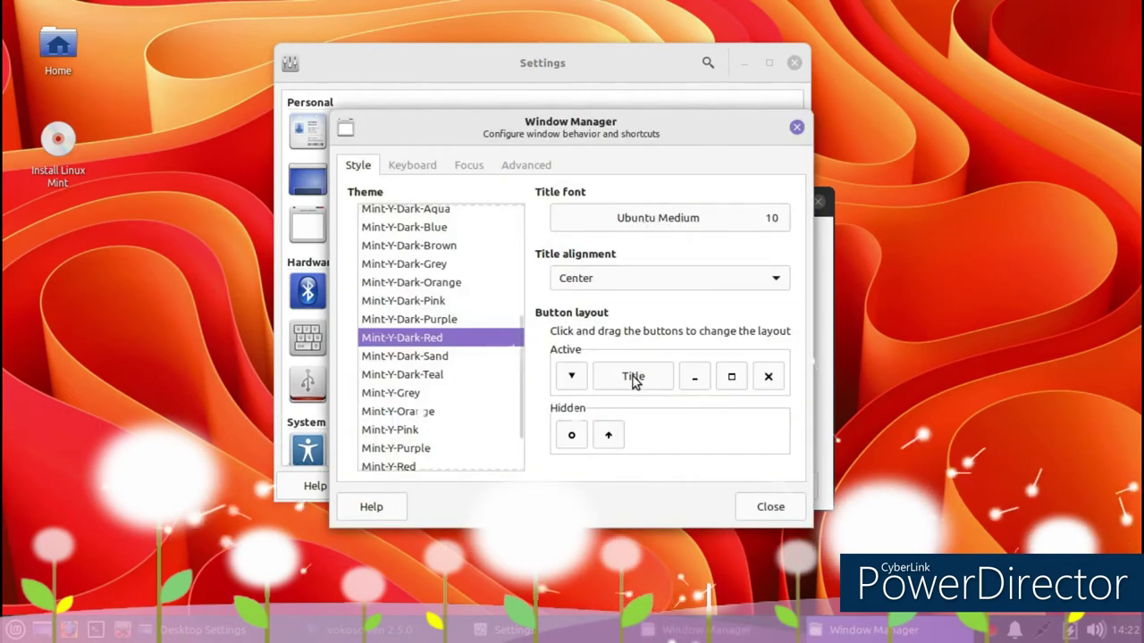
click(426, 394)
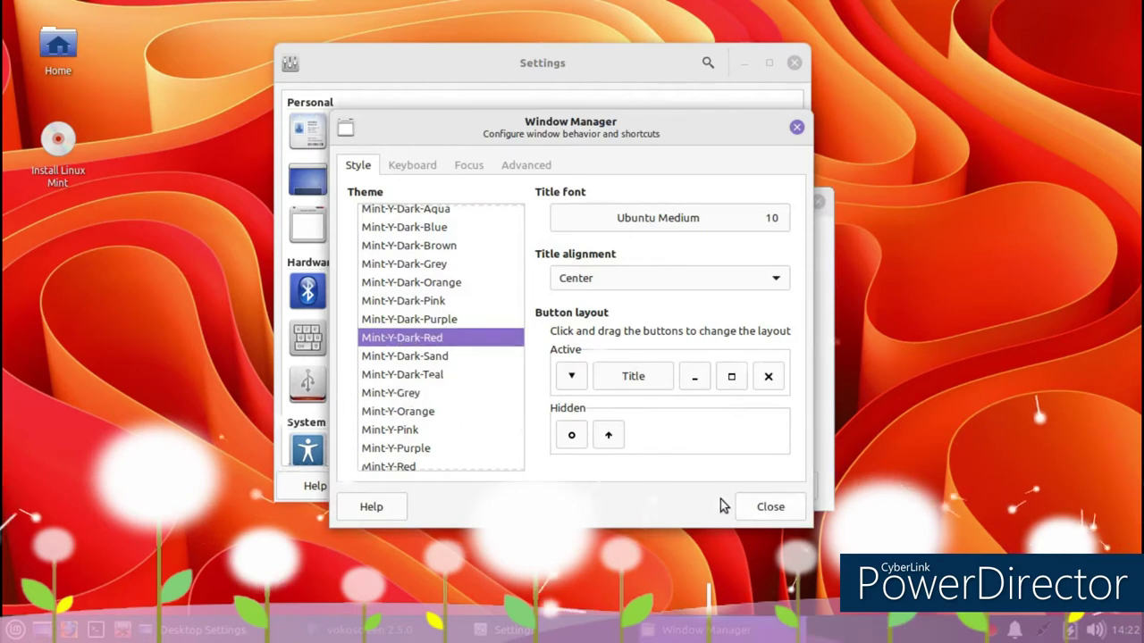
click(755, 507)
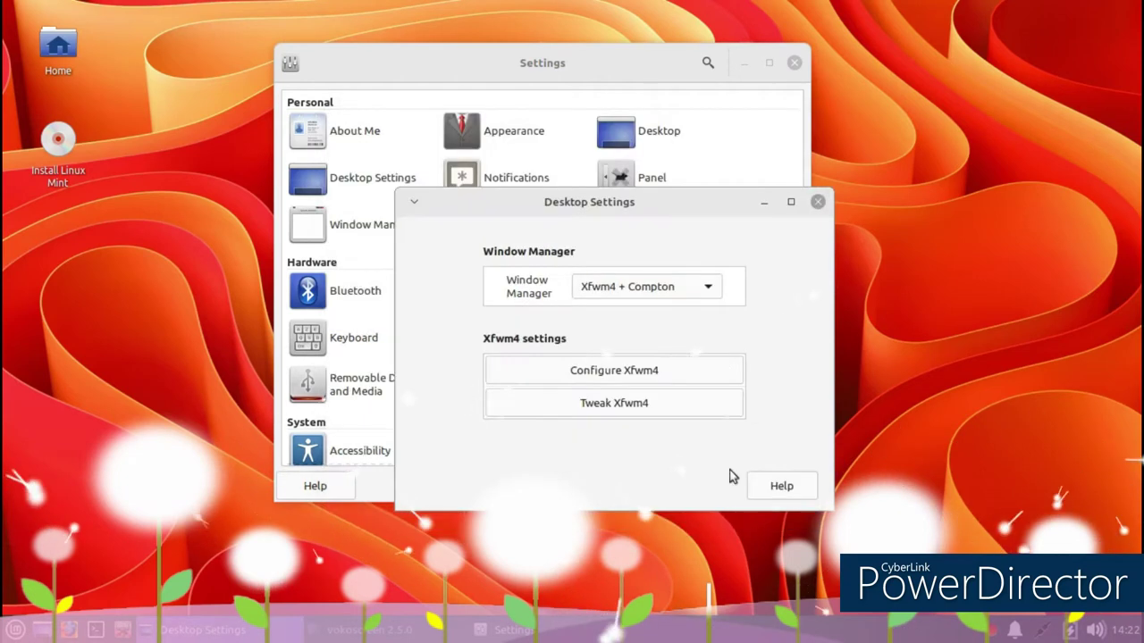
Switch the window manager to Compiz and close Desktop Settings.
click(696, 290)
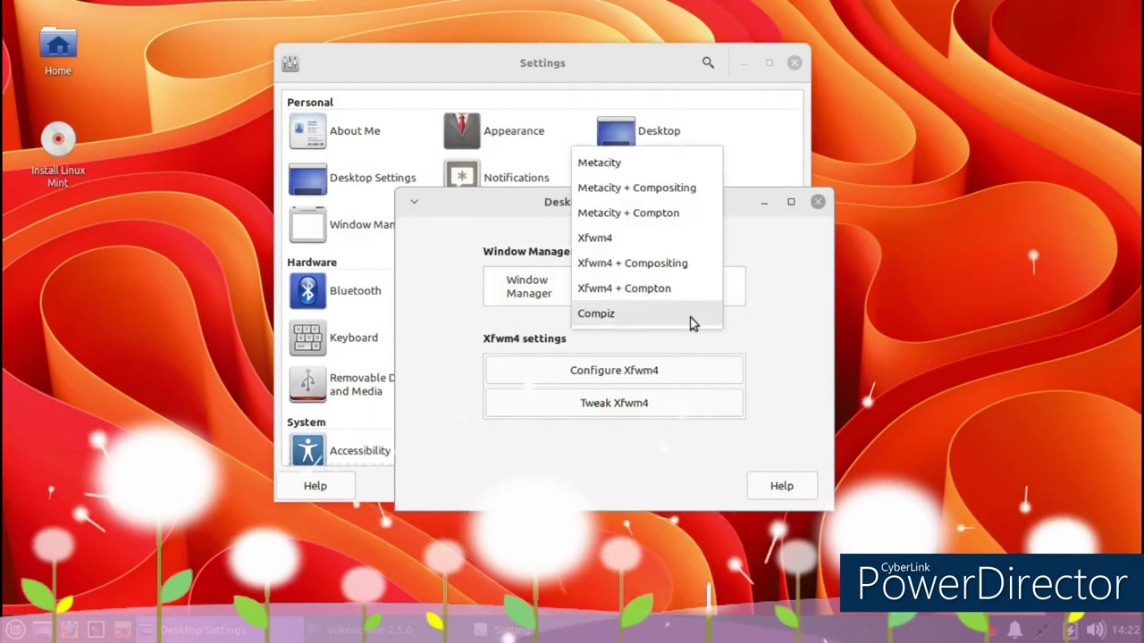
click(693, 315)
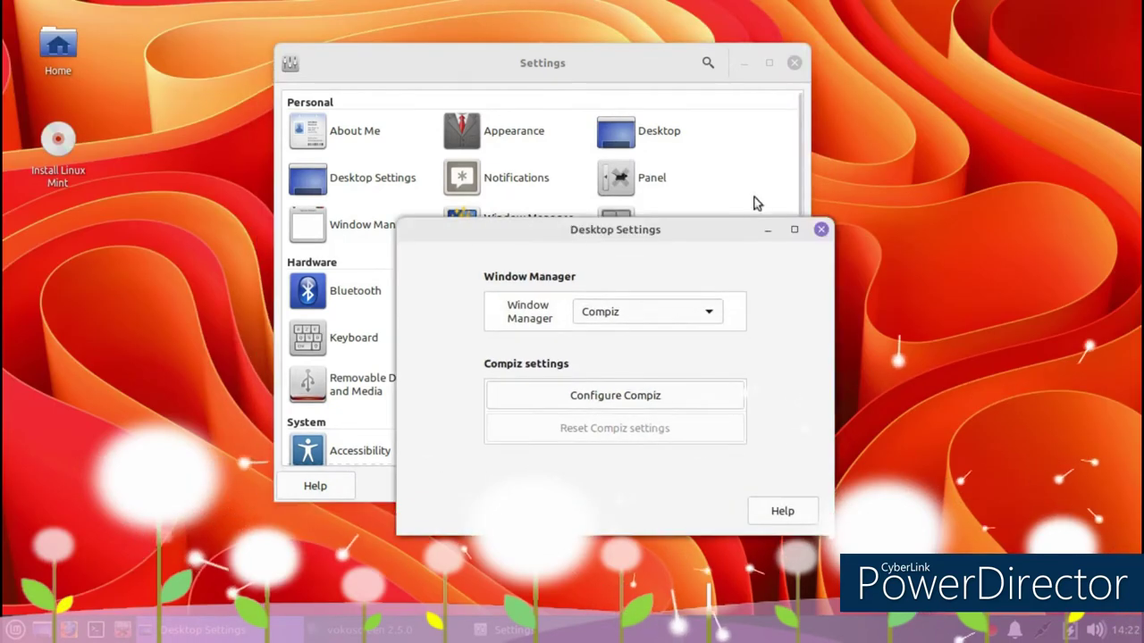
click(819, 232)
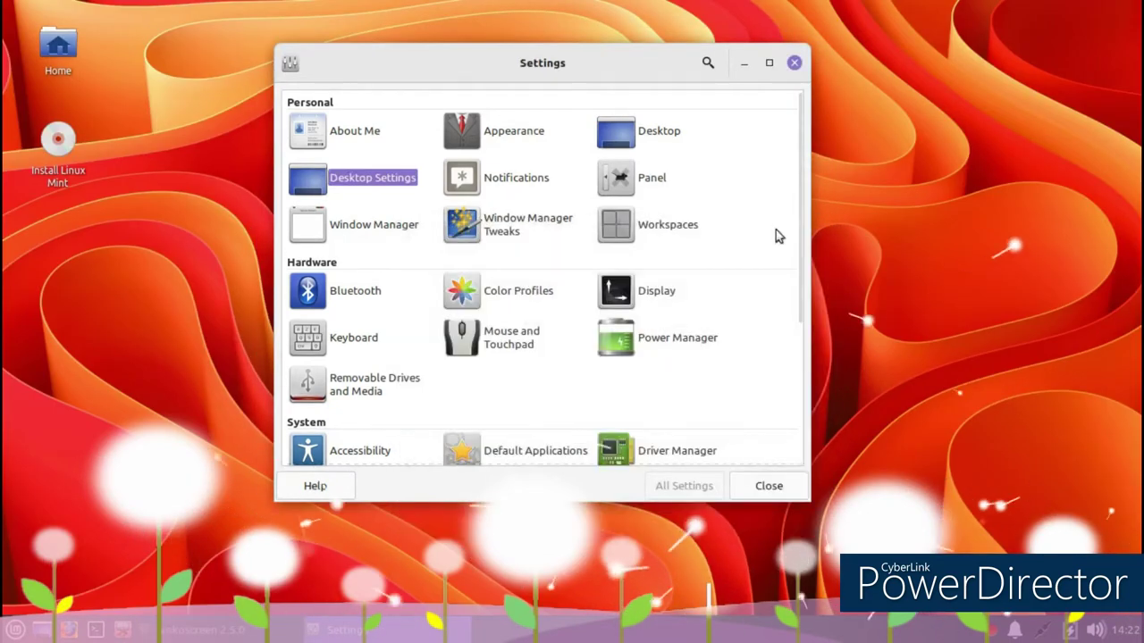
In the Appearance settings, try the High Contrast, Mint-X-Blue, Mint-X-Grey and Mint-X-Brown styles, then a pink Mint-Y style near the list's end.
click(546, 134)
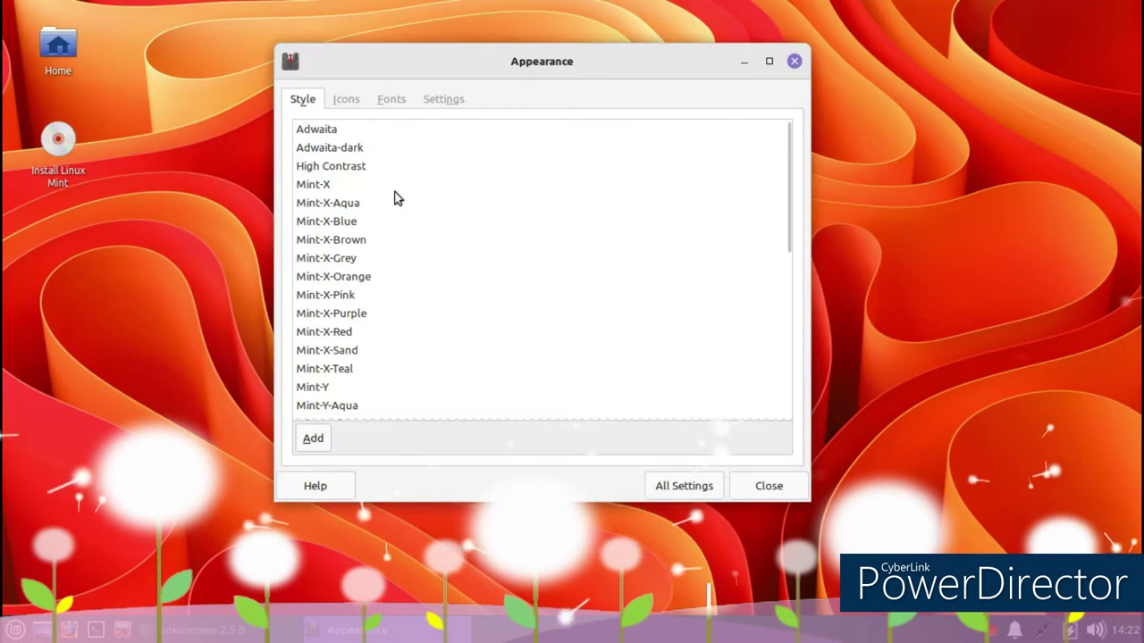
click(351, 166)
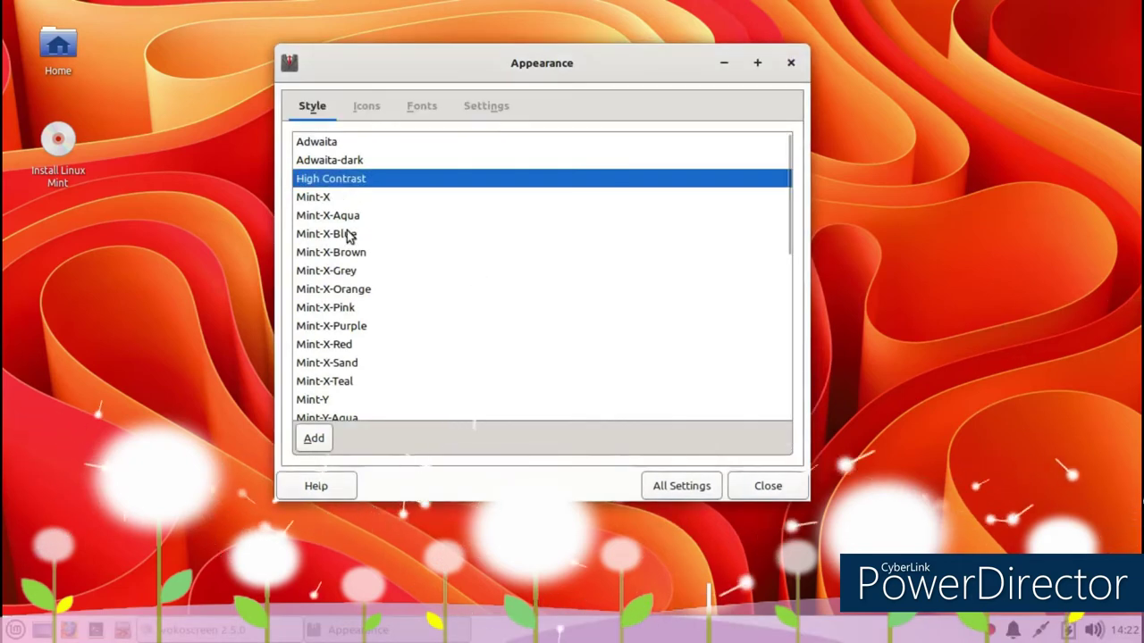
click(348, 233)
click(331, 257)
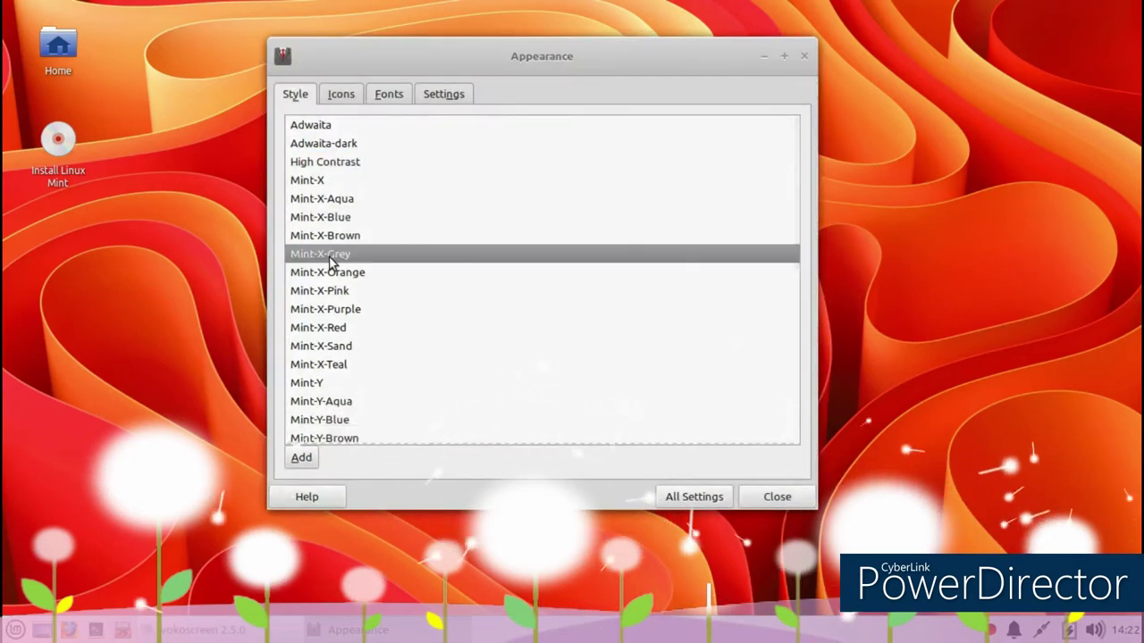
click(332, 237)
click(331, 214)
scroll(362, 273, down, 5)
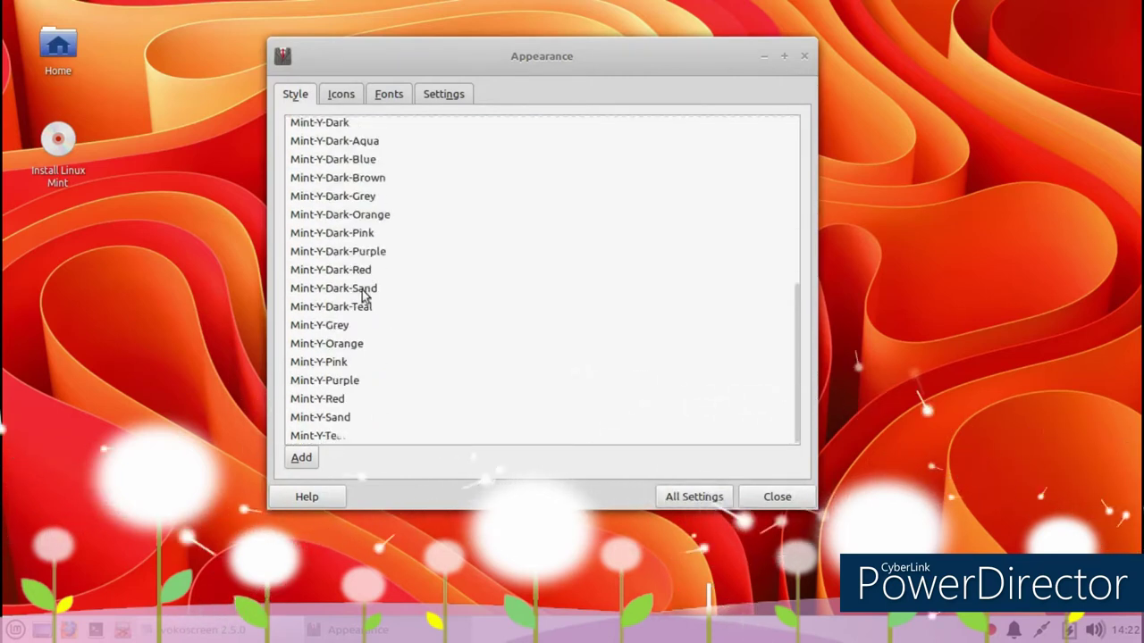
click(330, 399)
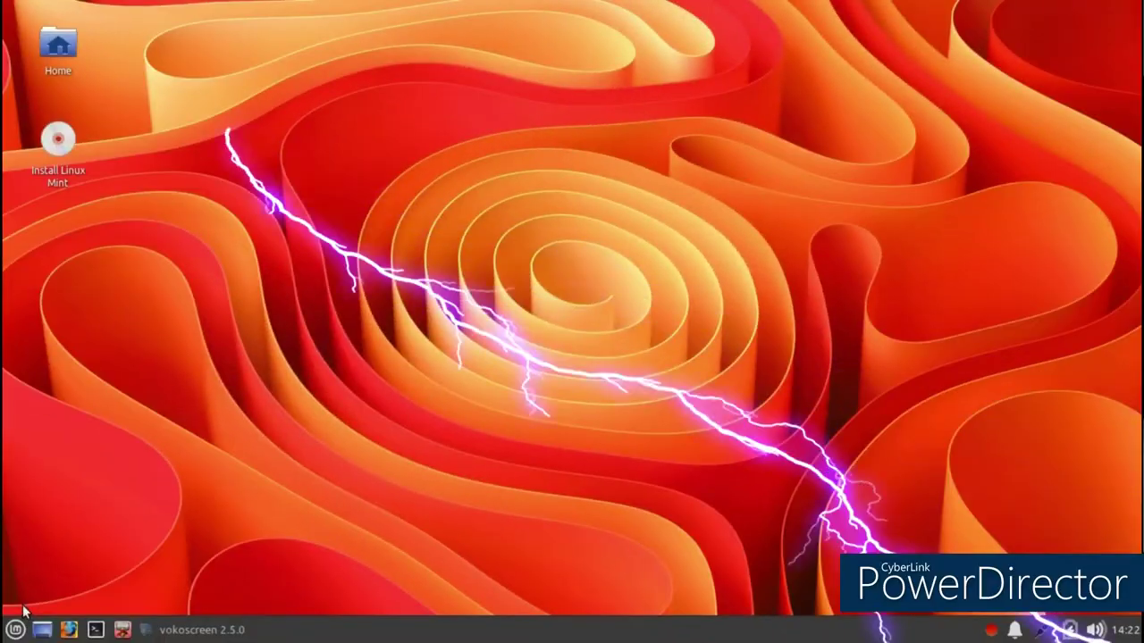
Look through the application menu, launch Calculator from the accessories to view it in the current style, and close it.
click(16, 627)
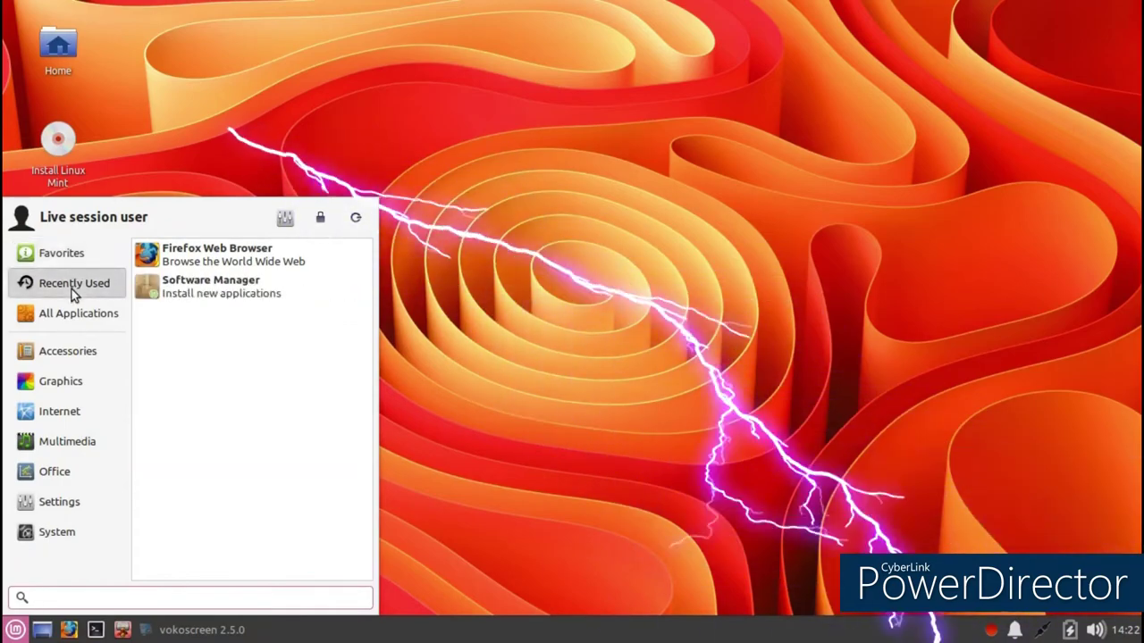
mouse_move(77, 322)
mouse_move(59, 351)
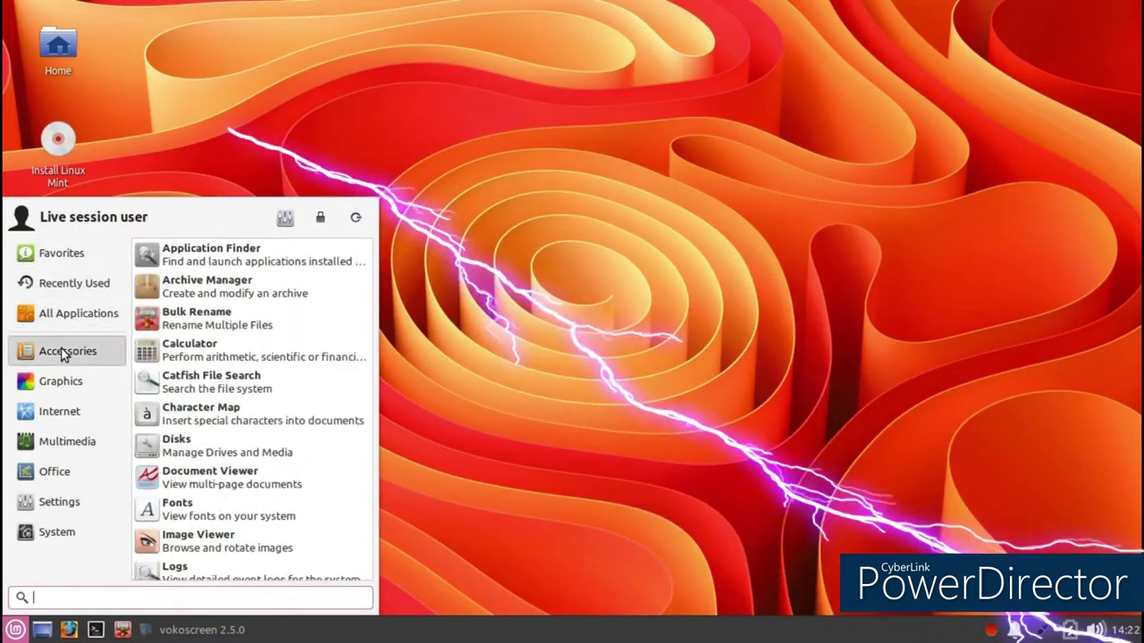
click(284, 358)
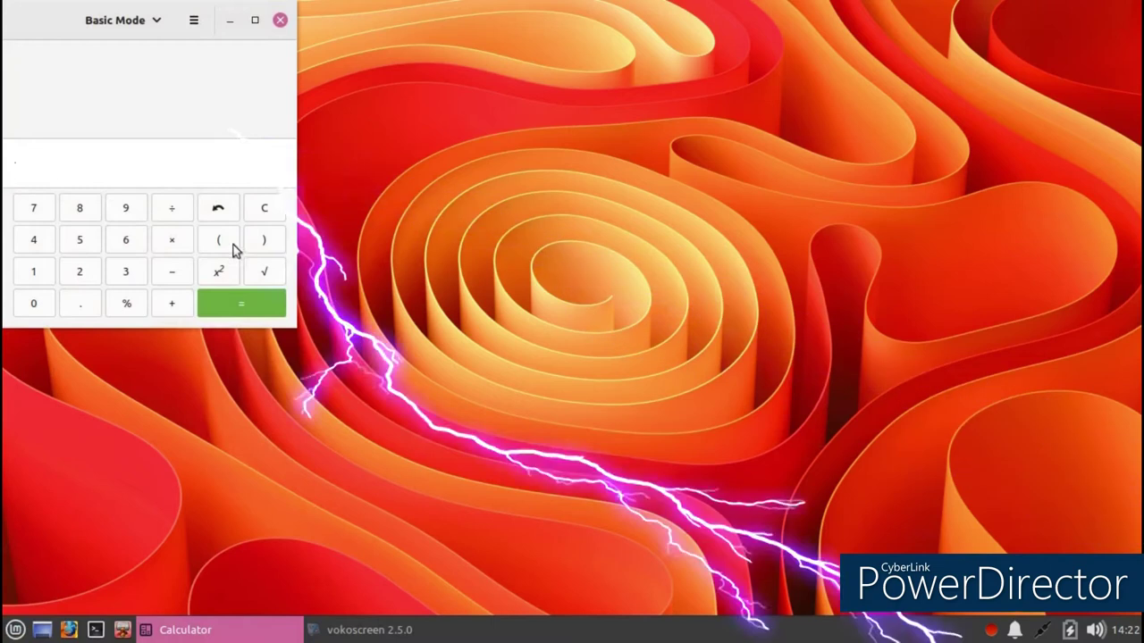
click(279, 21)
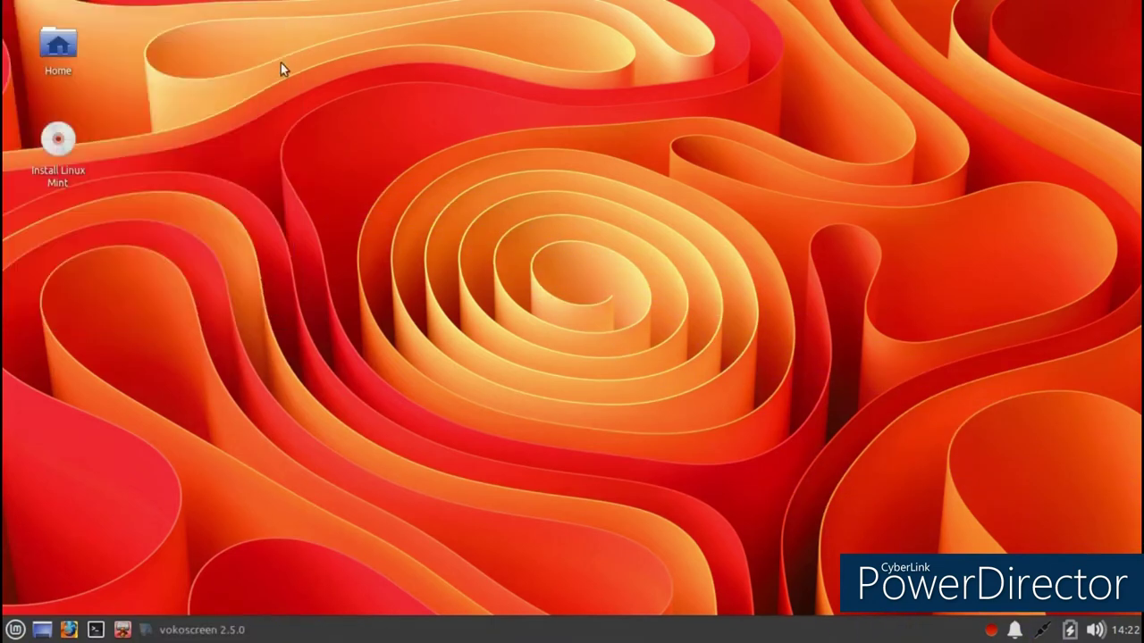
Open the Appearance settings from the application menu and move the window towards the middle of the desktop.
click(15, 630)
mouse_move(74, 502)
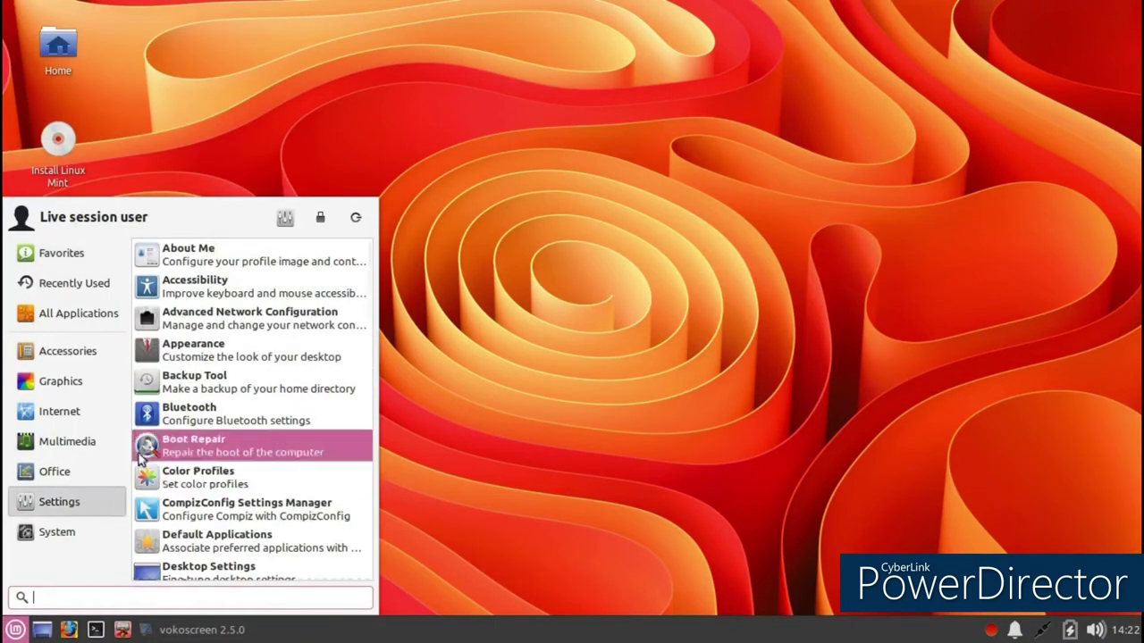
scroll(251, 312, down, 3)
scroll(250, 326, up, 2)
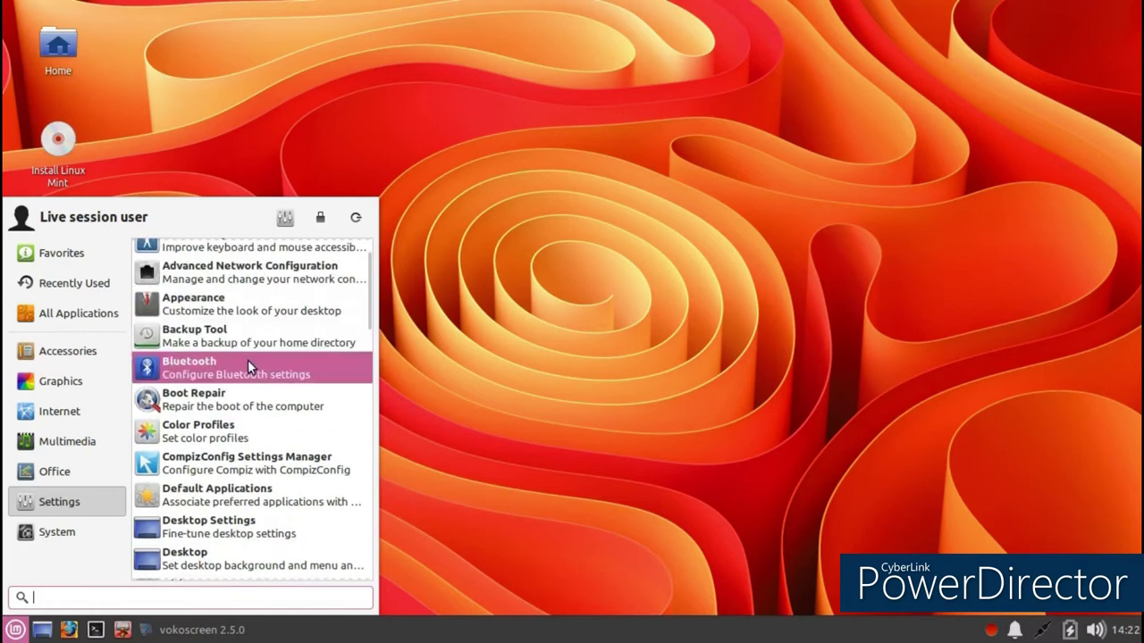
click(250, 304)
drag(159, 27, 514, 60)
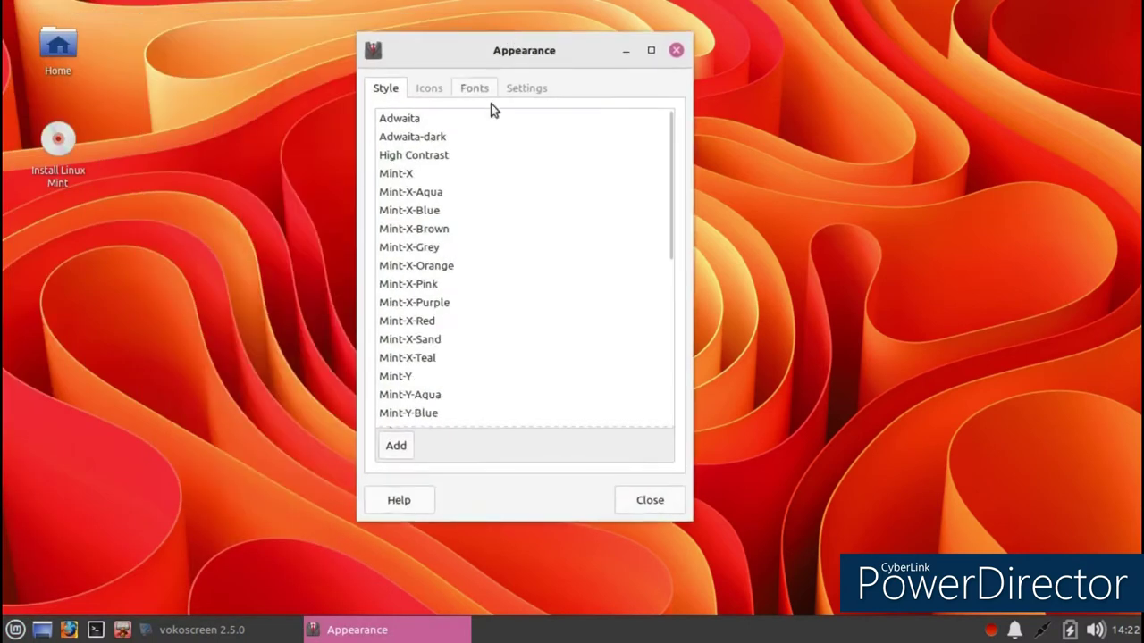
Try the Mint-X-Sand style, apply Mint-Y-Brown instead, and close the Appearance window.
scroll(426, 173, down, 4)
click(427, 171)
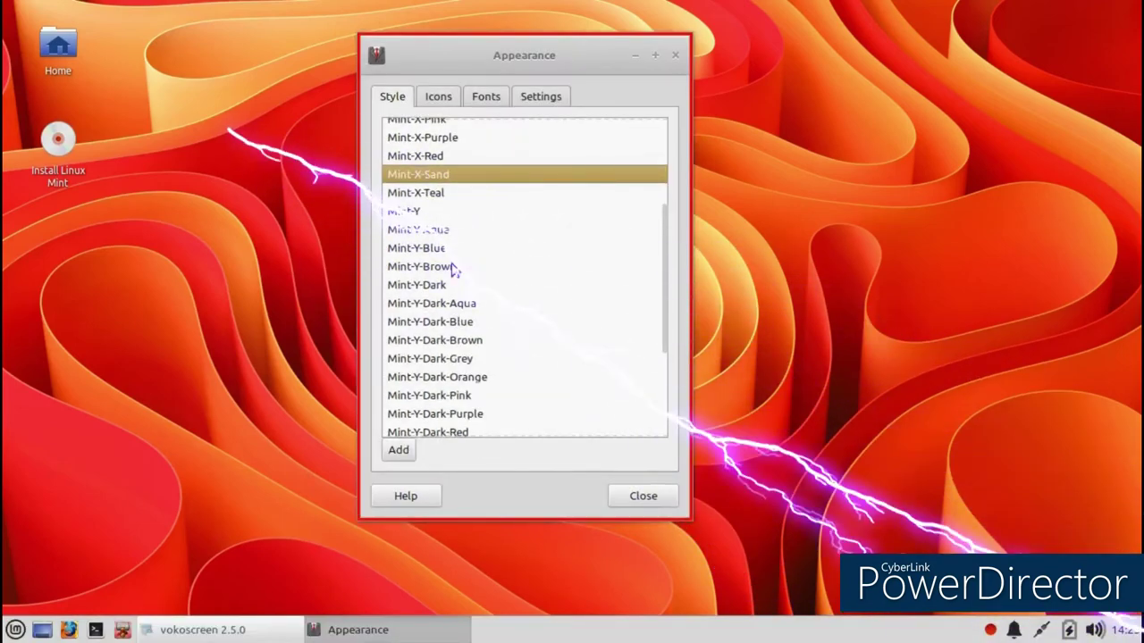
click(438, 266)
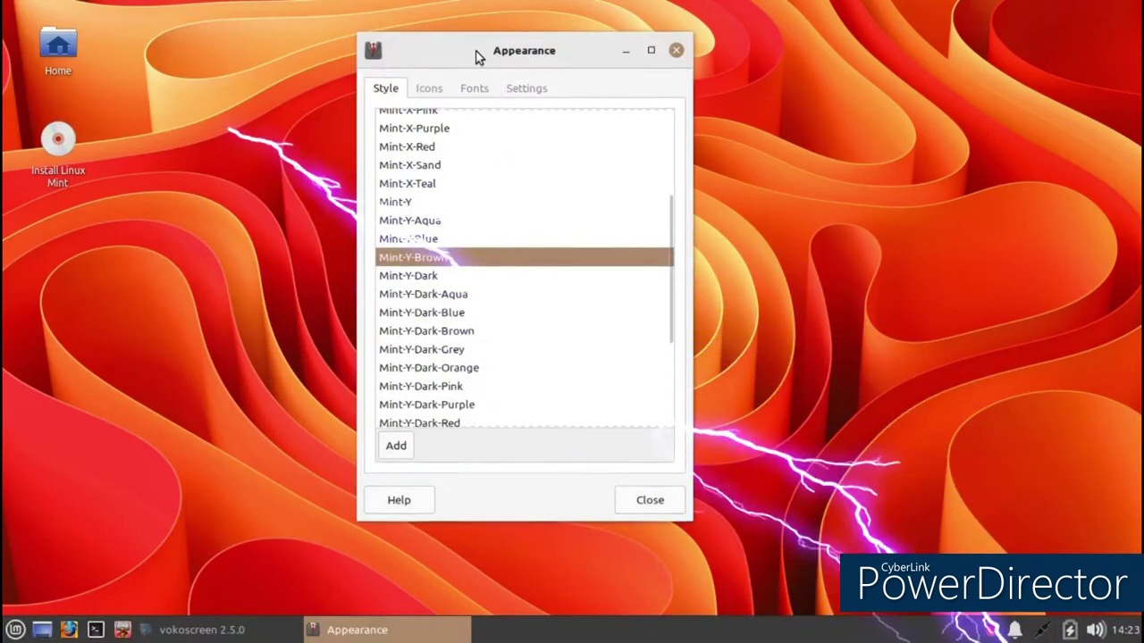
drag(475, 53, 497, 94)
click(677, 540)
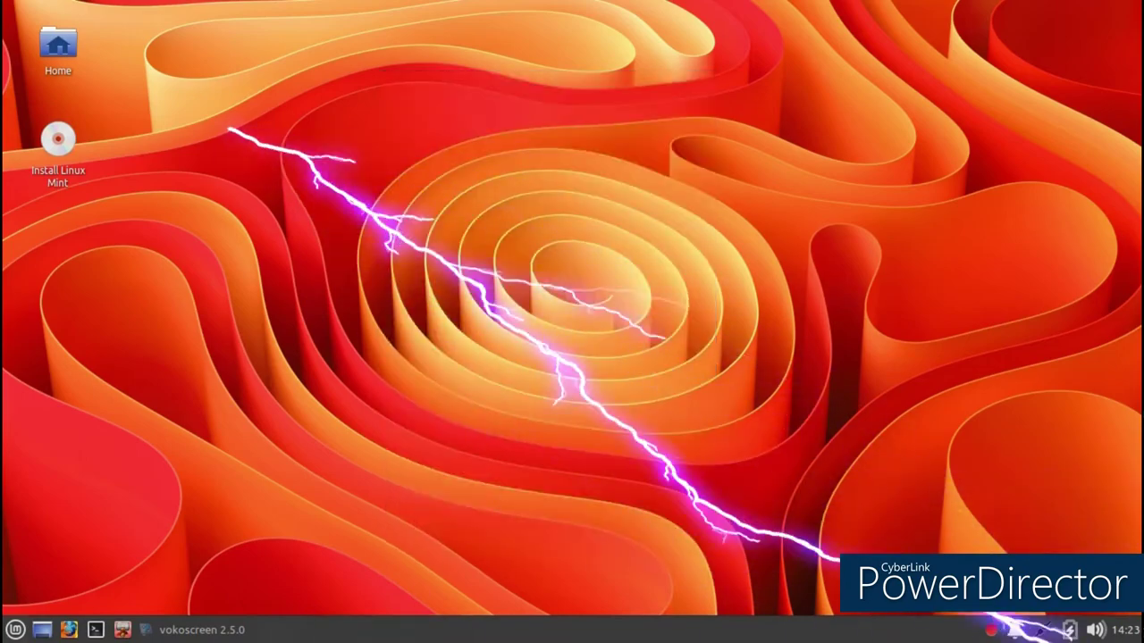
Launch Task Manager from the menu favorites, move and enlarge its window to examine system usage and processes, and close it.
click(15, 630)
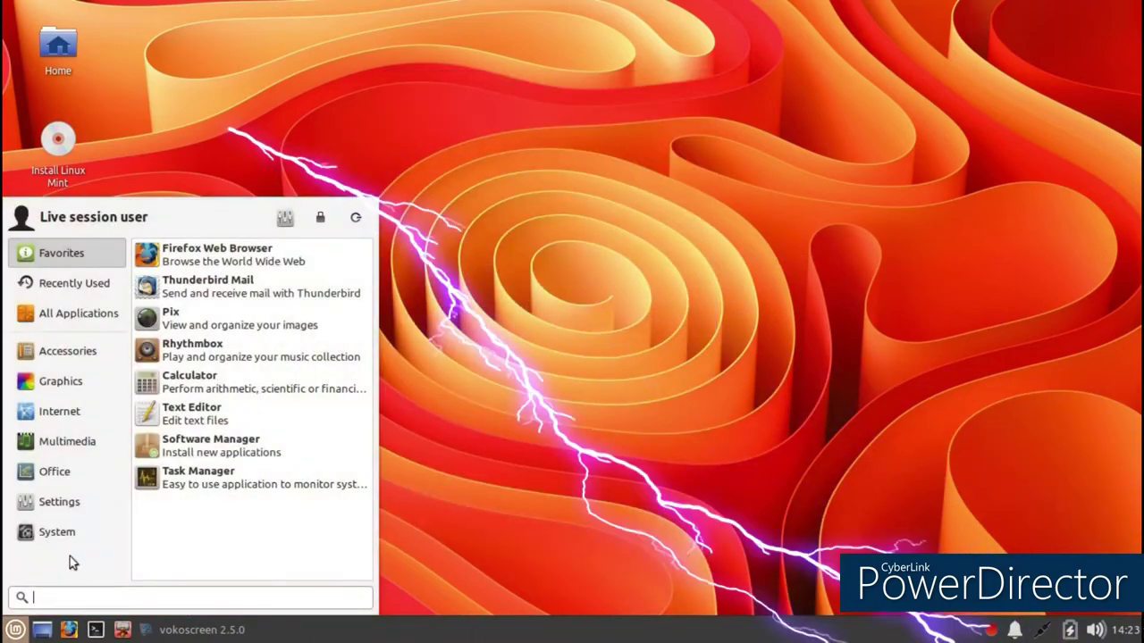
click(171, 487)
drag(198, 7, 478, 30)
drag(606, 555, 936, 503)
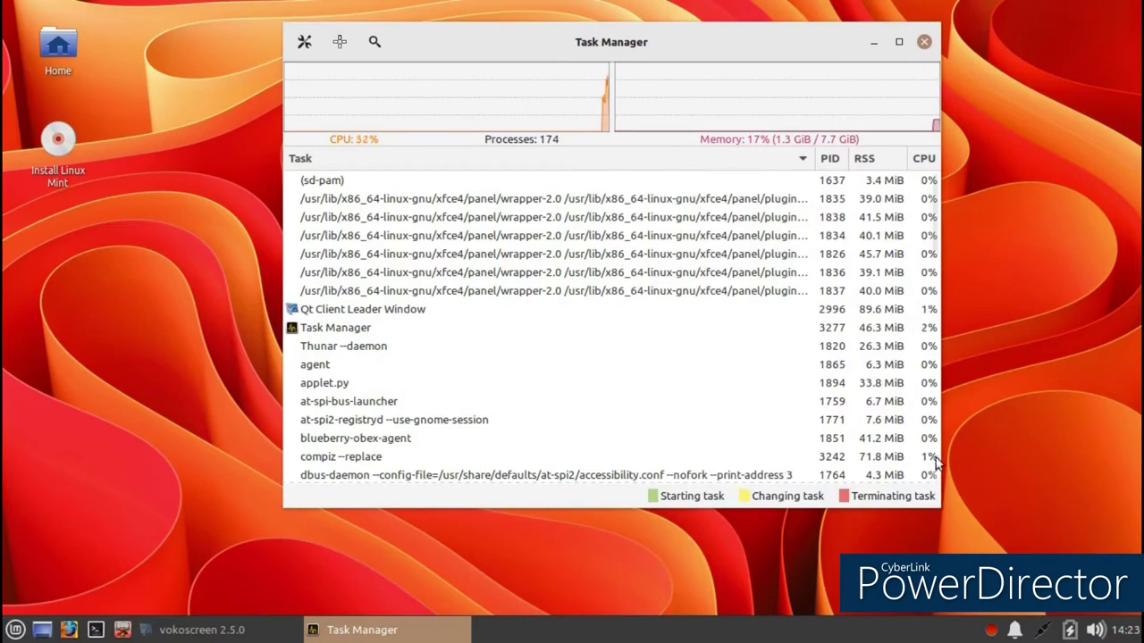
click(926, 42)
Open the desktop background settings, apply the purple night-time suspension bridge wallpaper from the backdrops folder, and close the dialog.
right_click(385, 227)
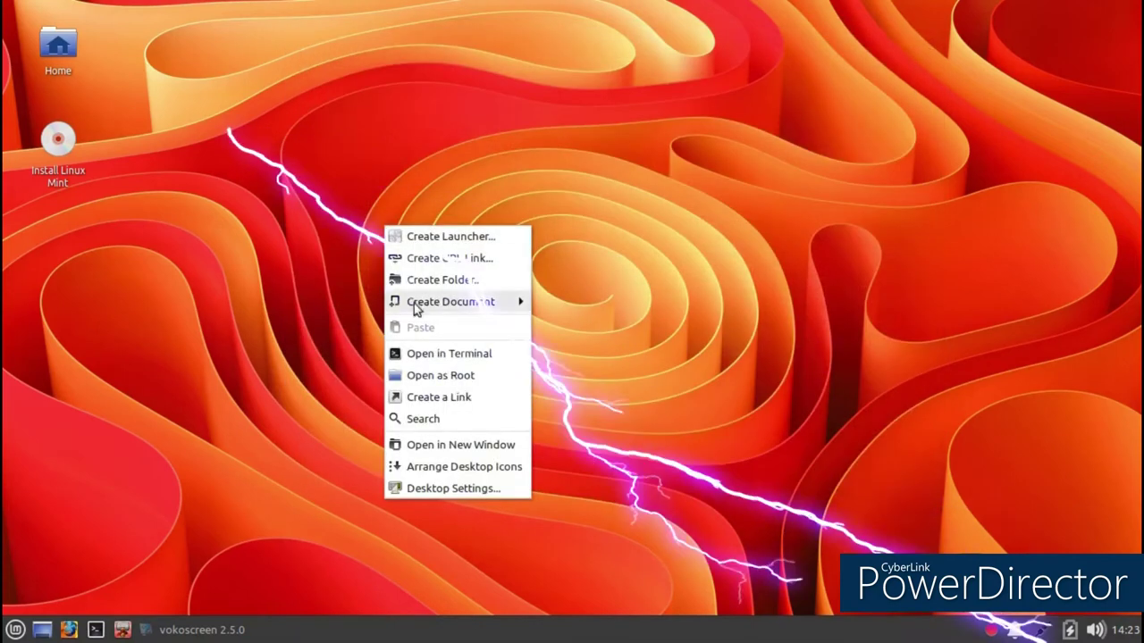
click(444, 488)
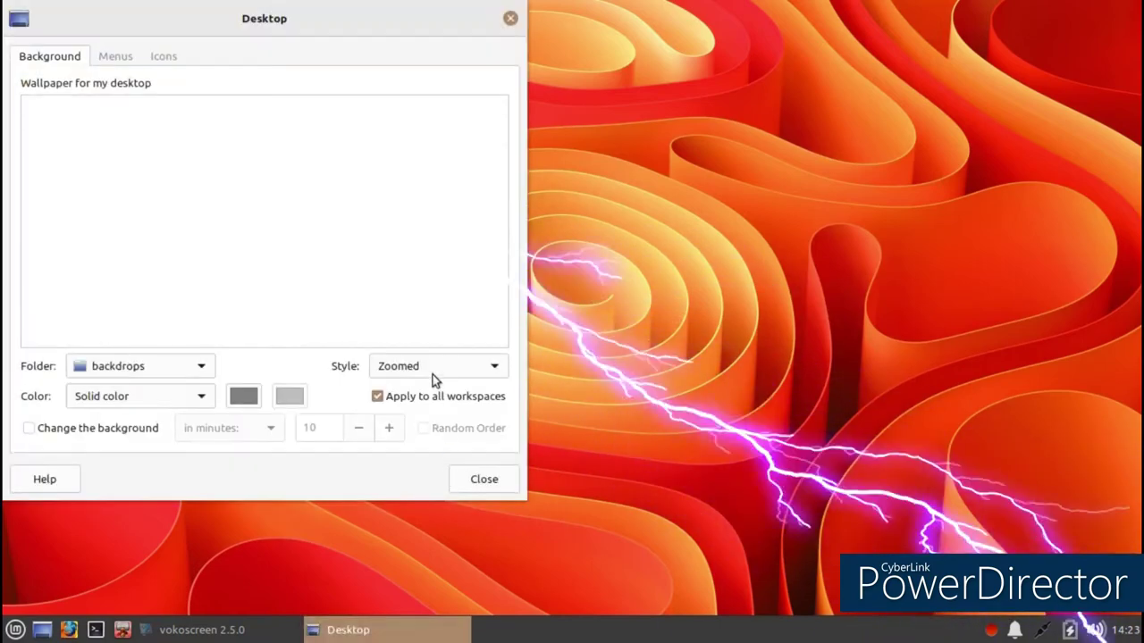
scroll(447, 210, down, 2)
scroll(446, 209, down, 10)
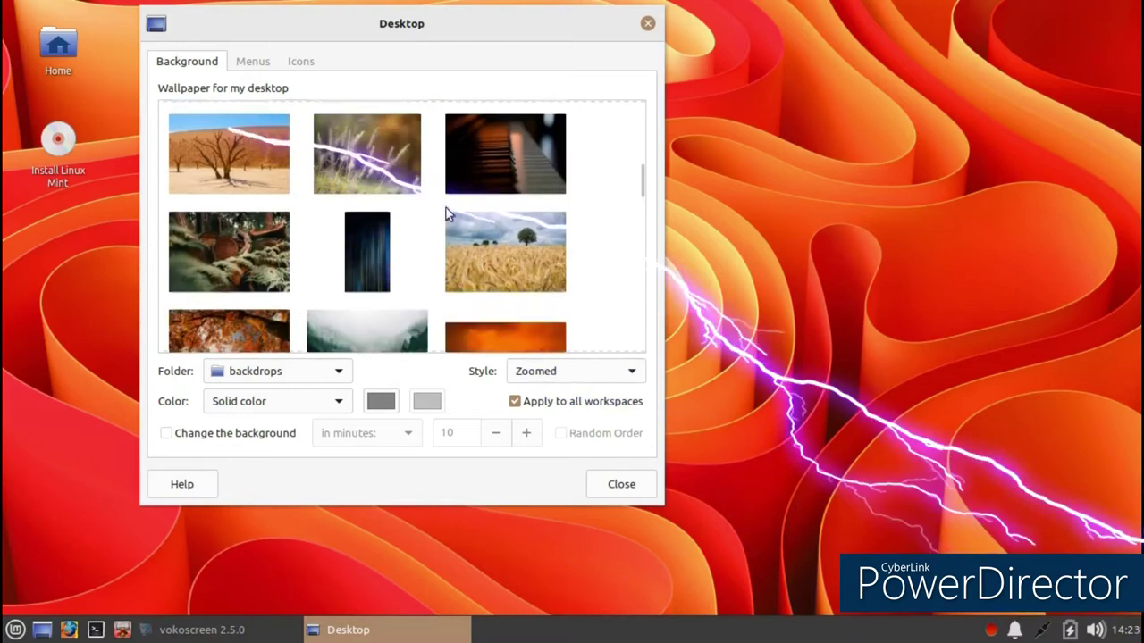
scroll(447, 213, down, 10)
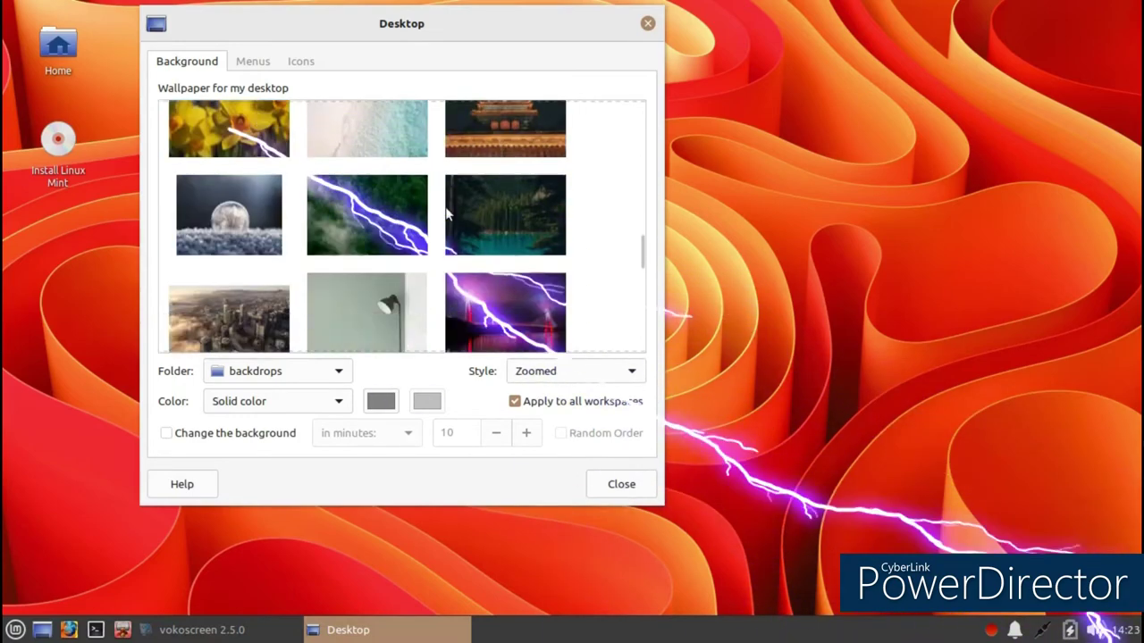
click(447, 212)
scroll(447, 213, down, 1)
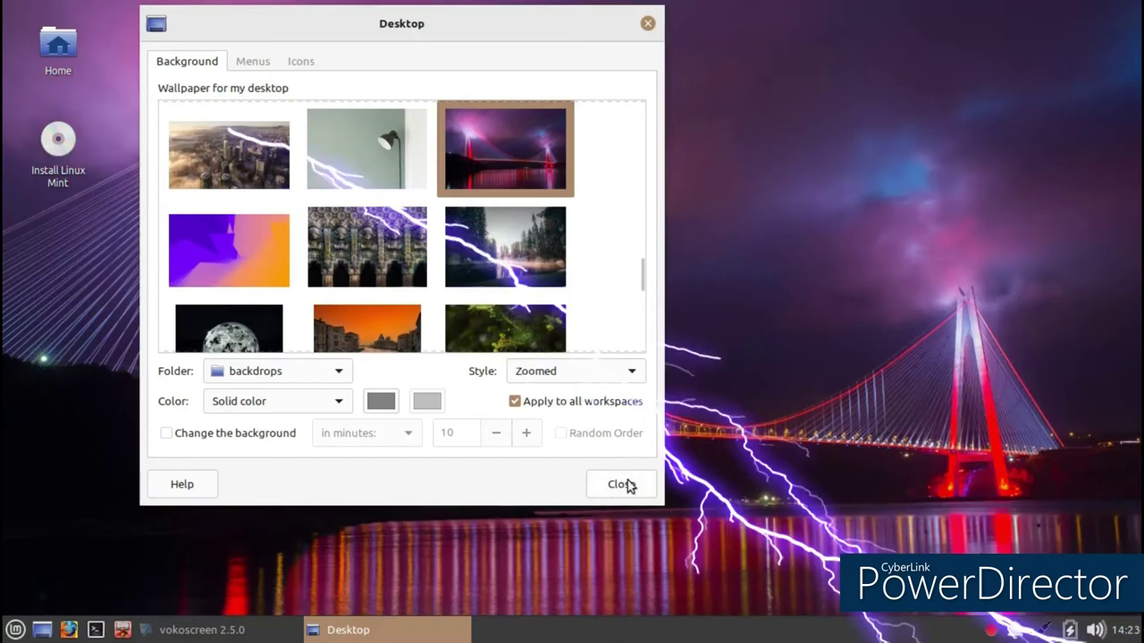
click(621, 484)
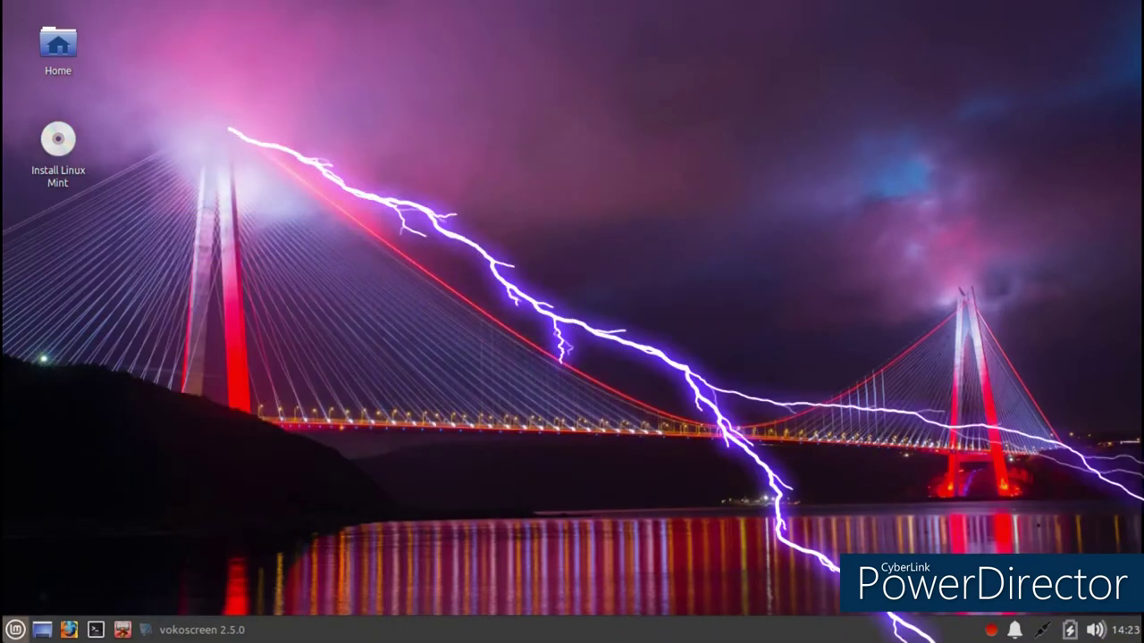
click(15, 629)
click(578, 436)
Open the preferences of the desktop panel, move the dialog clear of the corner, and shorten the panel's length to 62 %.
right_click(558, 636)
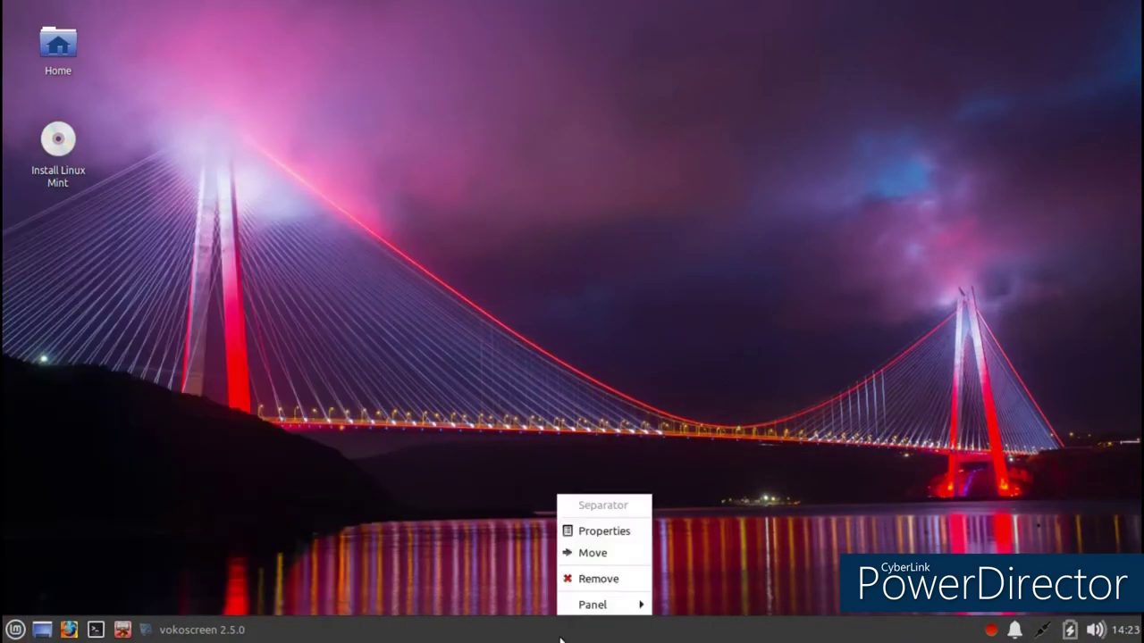
mouse_move(587, 611)
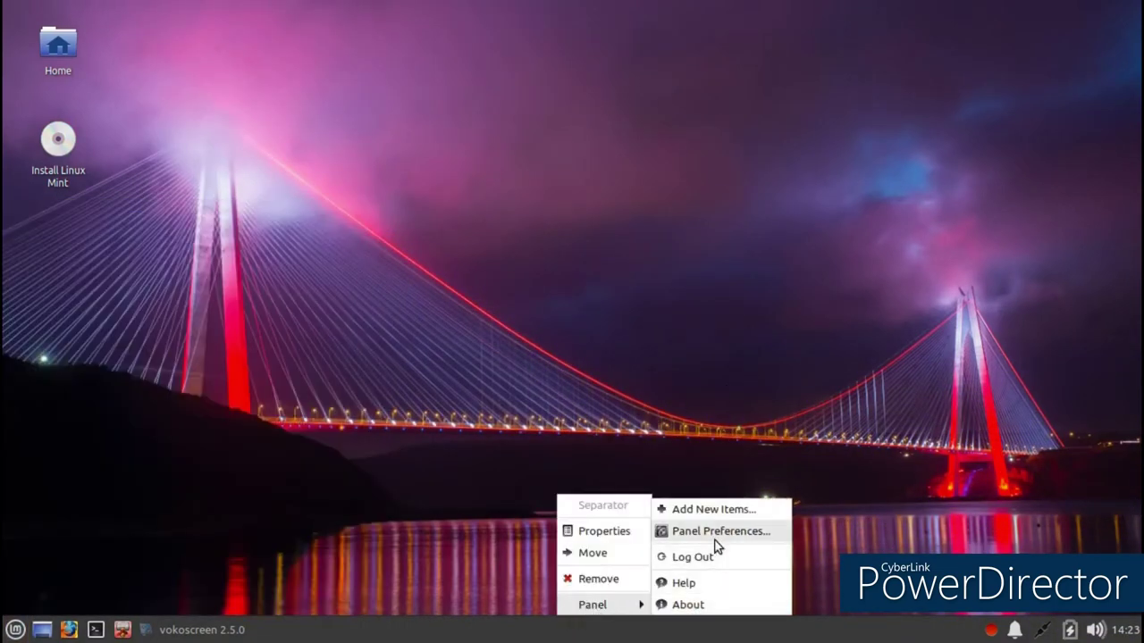
click(719, 532)
drag(110, 4, 304, 43)
drag(454, 389, 403, 392)
mouse_move(403, 391)
mouse_down()
mouse_move(422, 391)
mouse_move(409, 394)
mouse_up()
Try a second panel row, return to 1 row, and set the row size to 37 pixels.
click(459, 360)
click(430, 362)
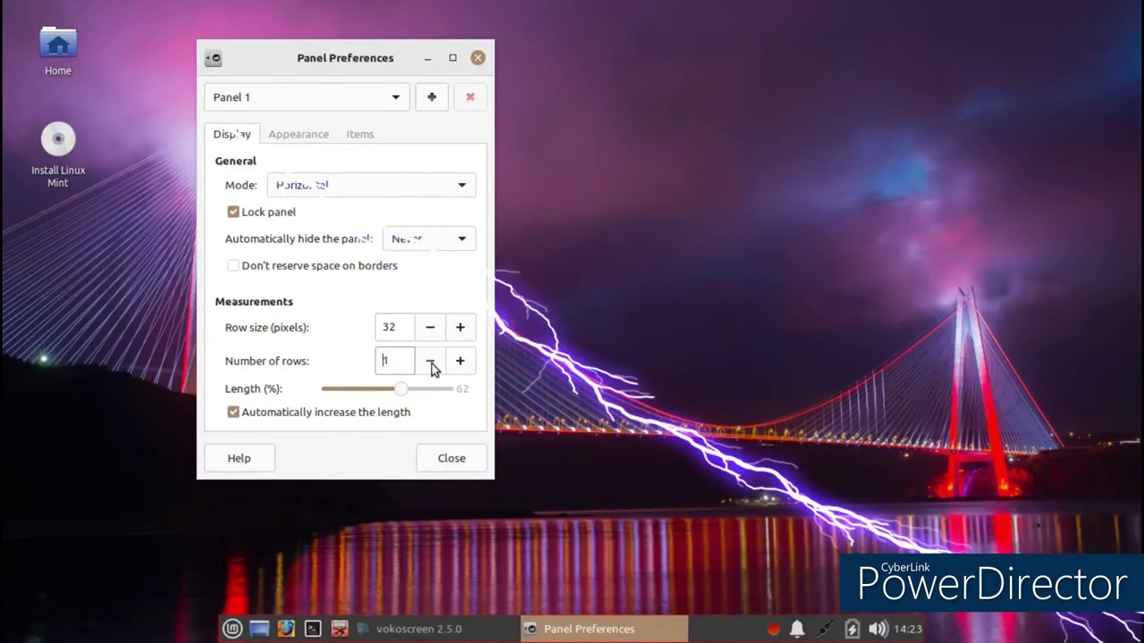
click(460, 327)
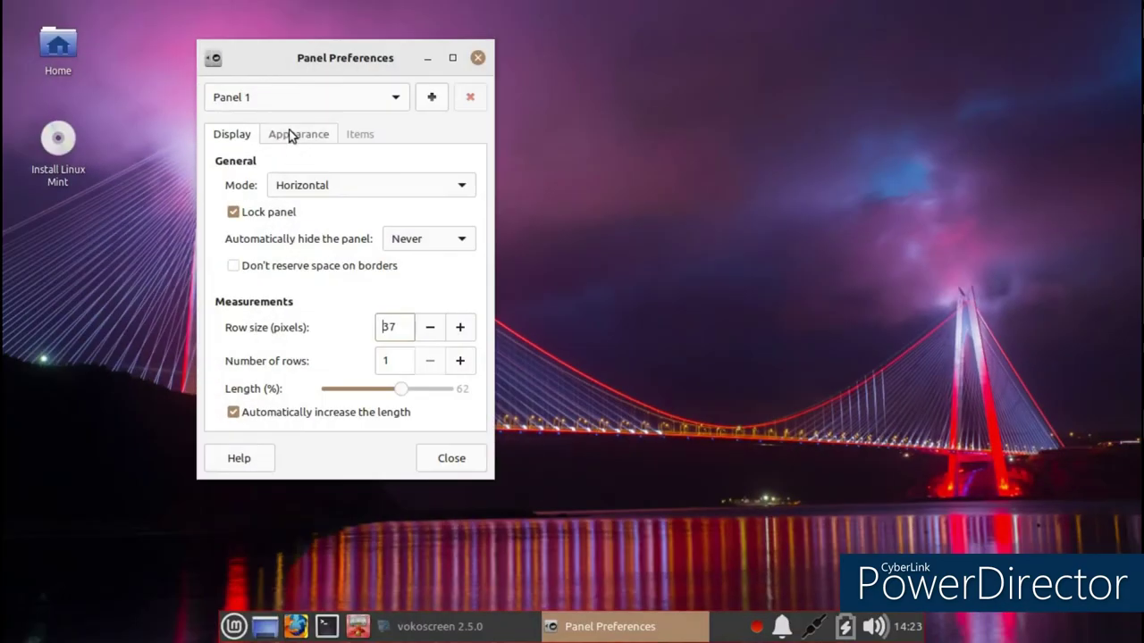
View the panel's appearance options for dark mode, background, icons and opacity, and close its preferences.
click(291, 135)
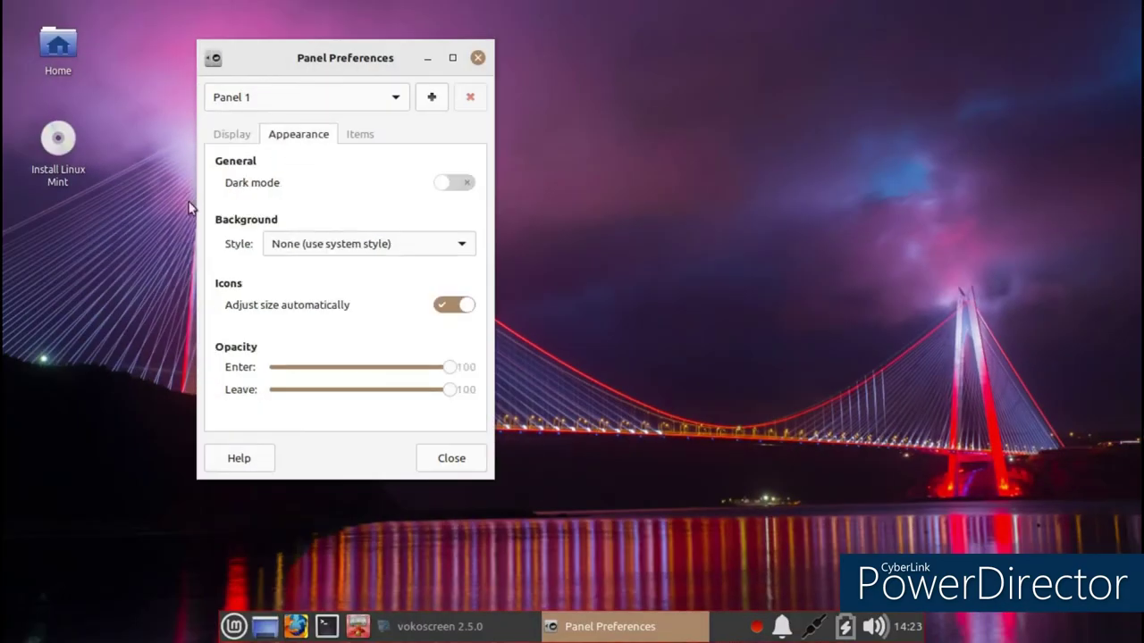
click(64, 347)
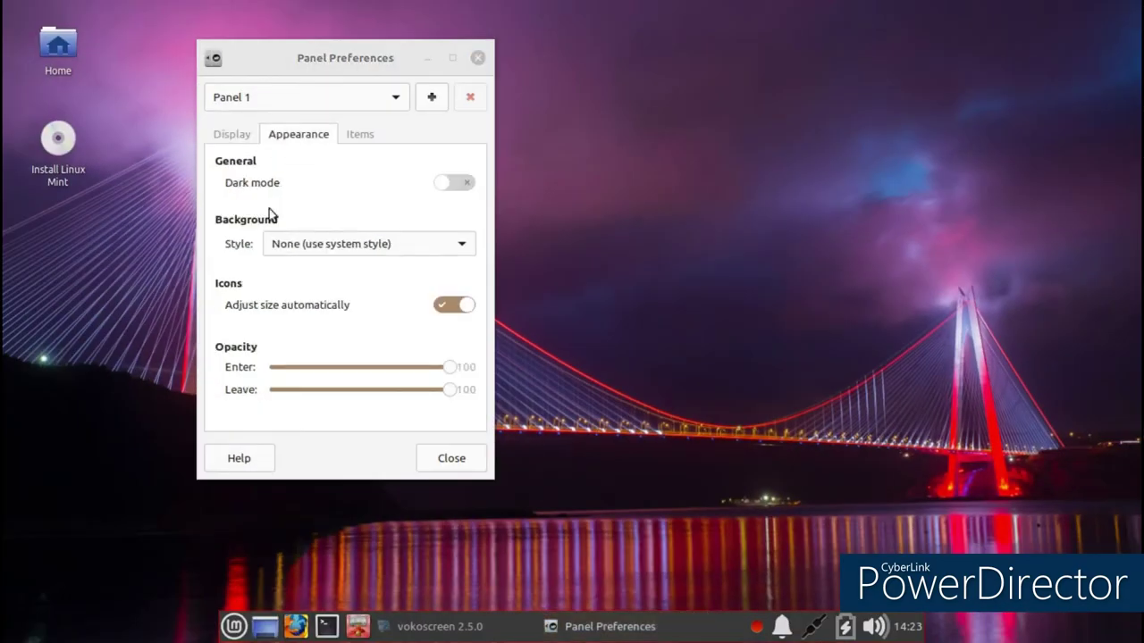
click(478, 59)
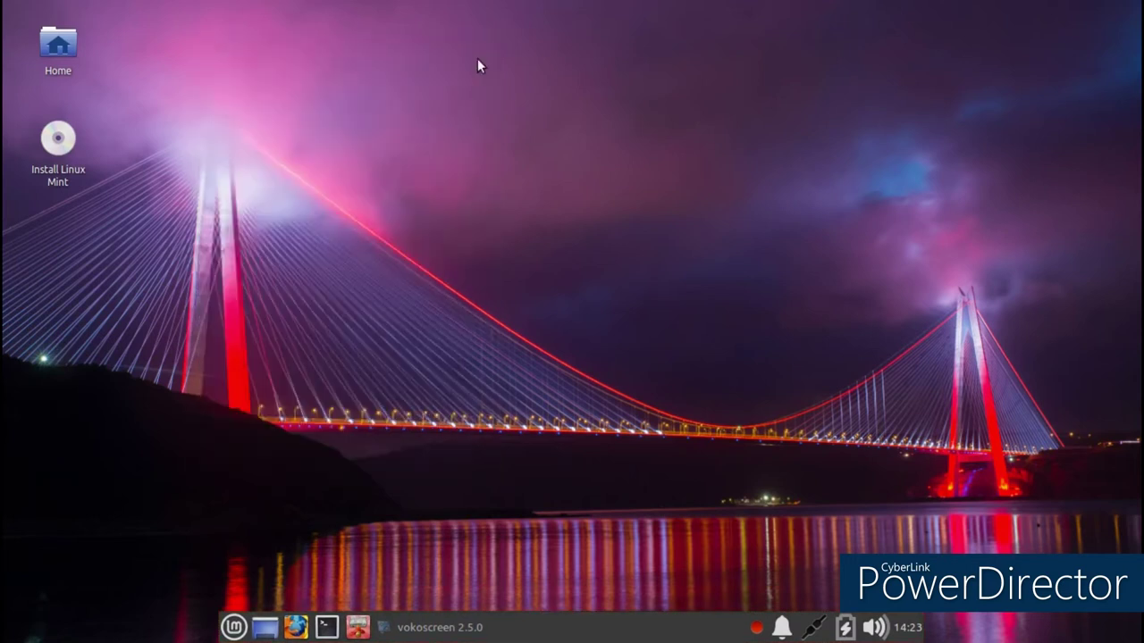
Launch Firefox Web Browser from the Internet category of the applications menu and dismiss its previous-tabs notice.
click(233, 628)
mouse_move(294, 349)
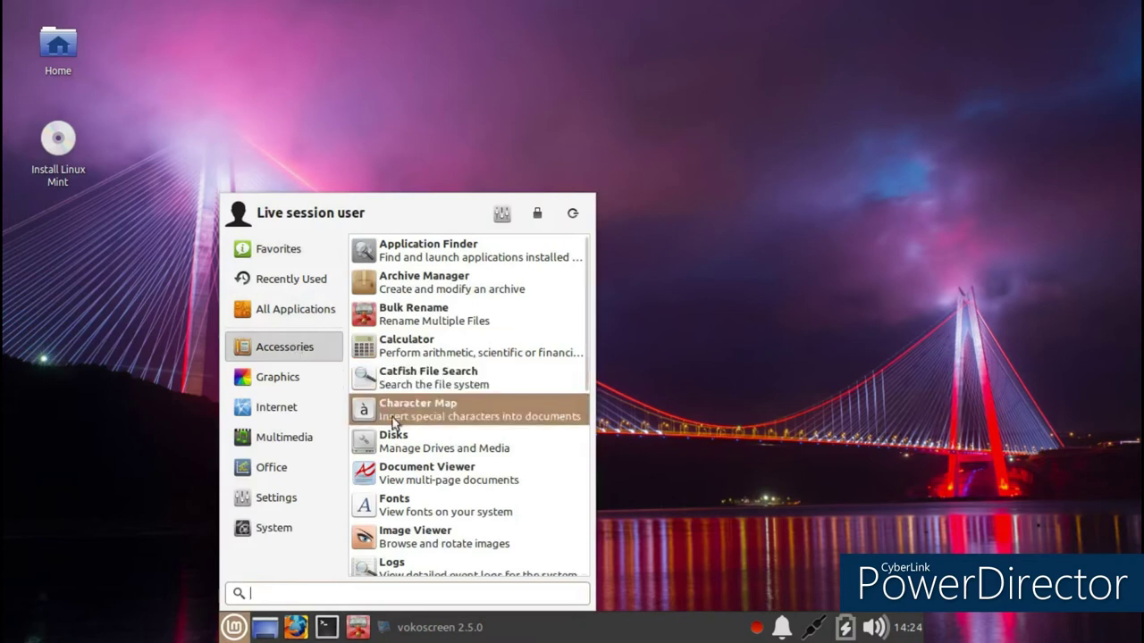
mouse_move(266, 406)
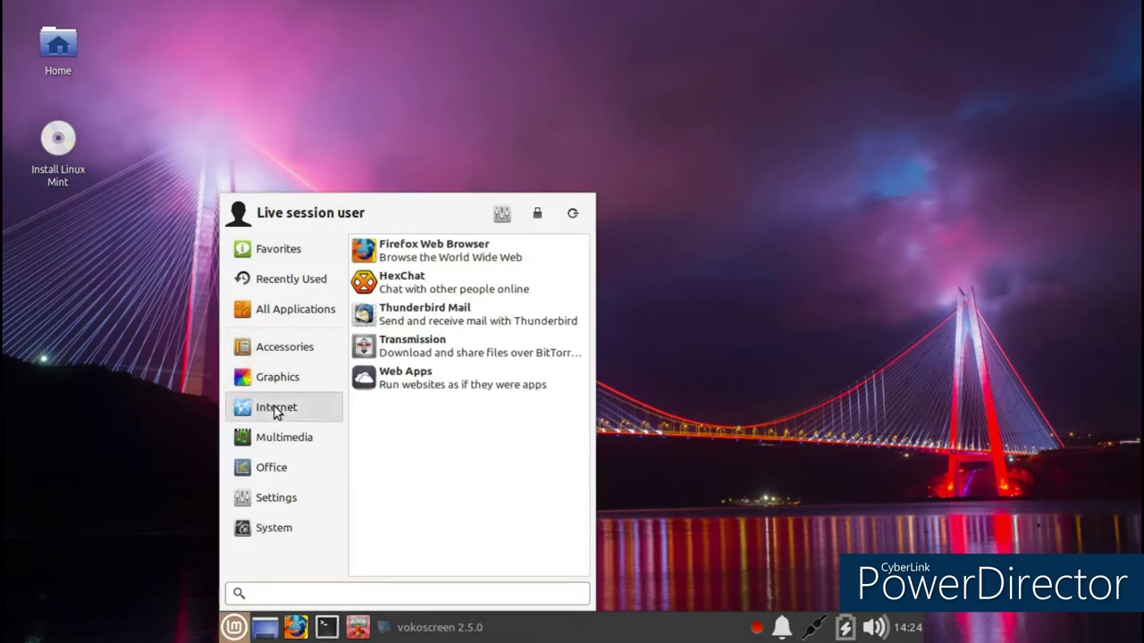
click(490, 263)
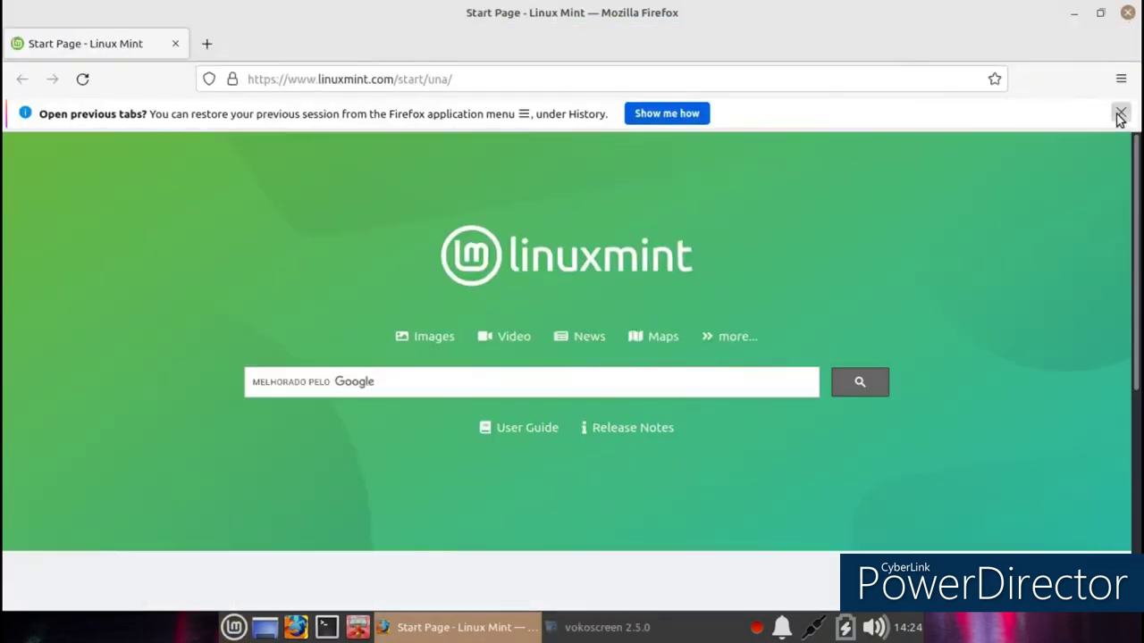
click(1120, 115)
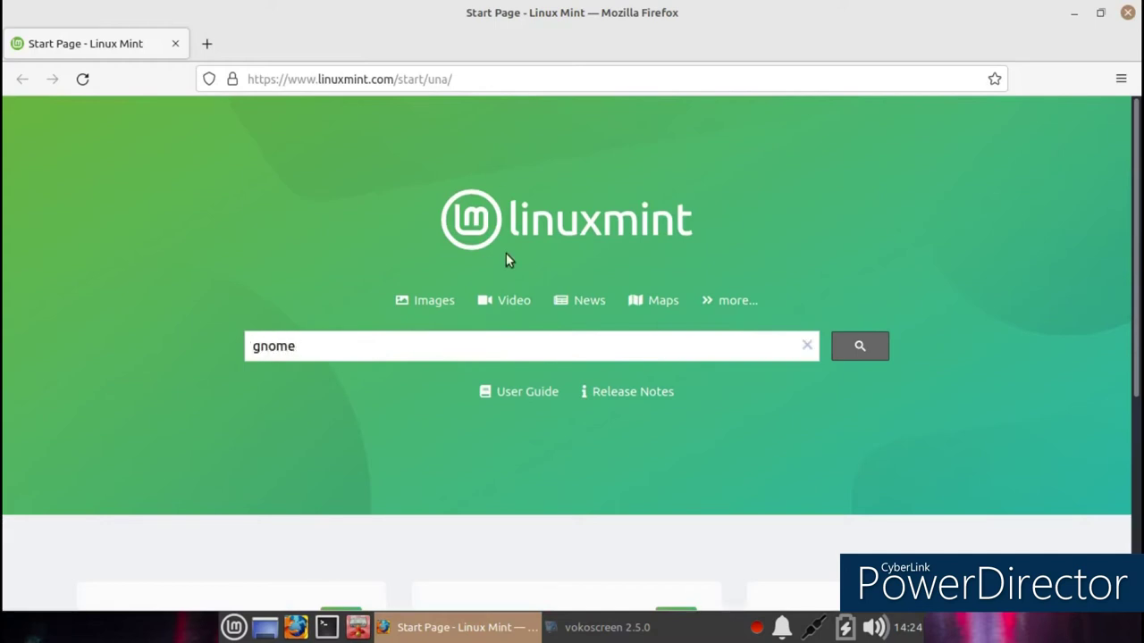
Search the web for "gnome look" from the Linux Mint start page and open the Gnome-look.org site.
text(gnome look)
key(Return)
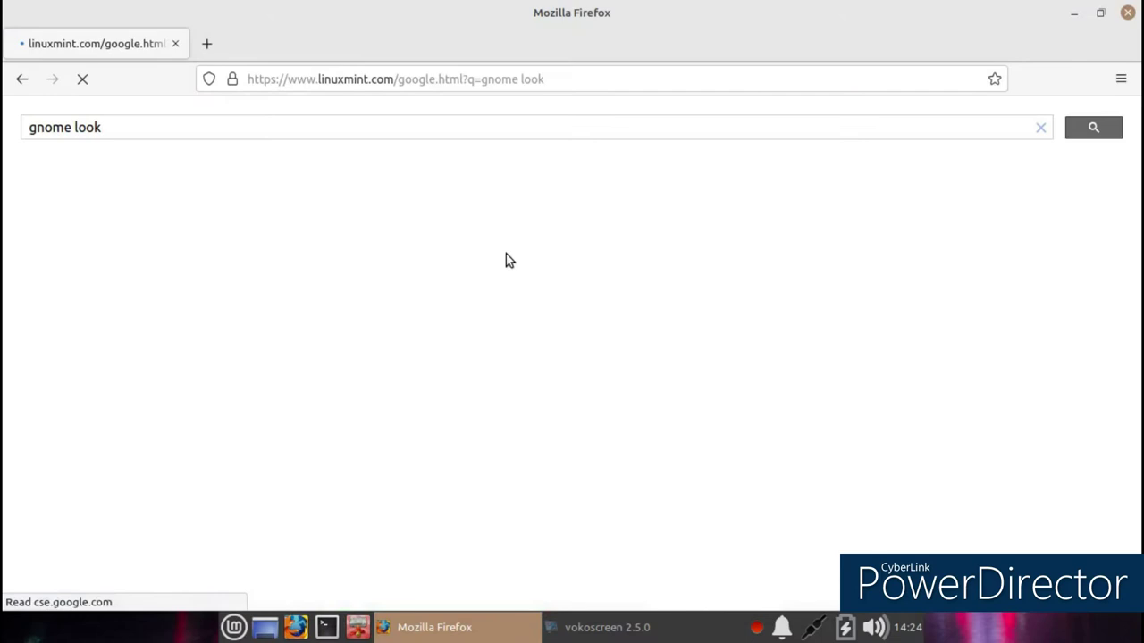
click(89, 193)
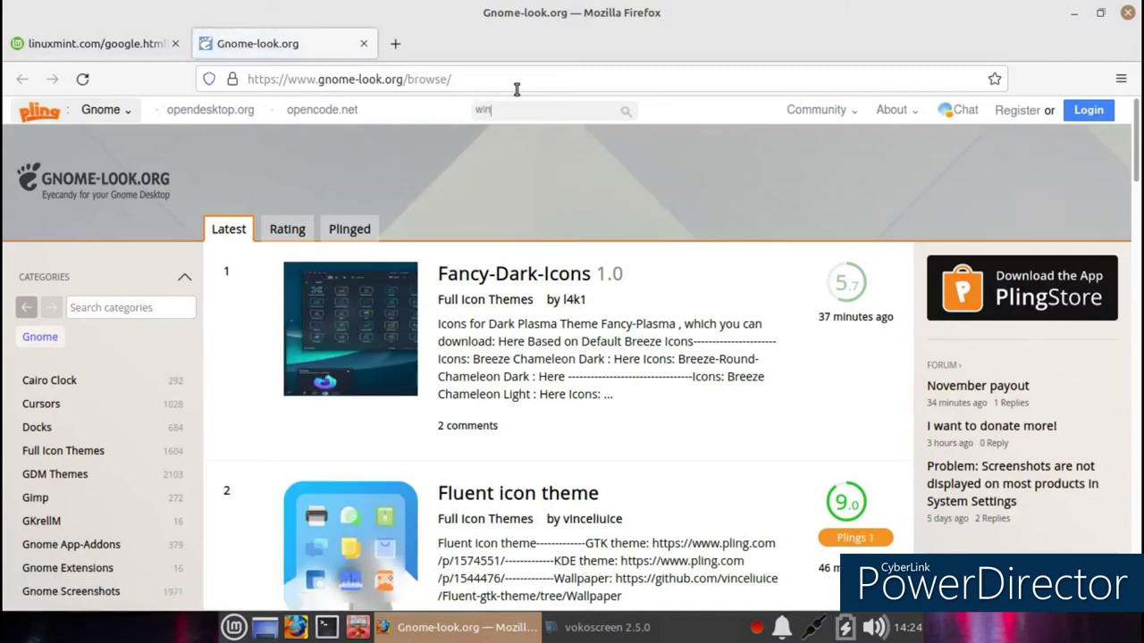
Search Gnome-look.org for "win10" and for "win 11", and look through the listed themes.
text(10)
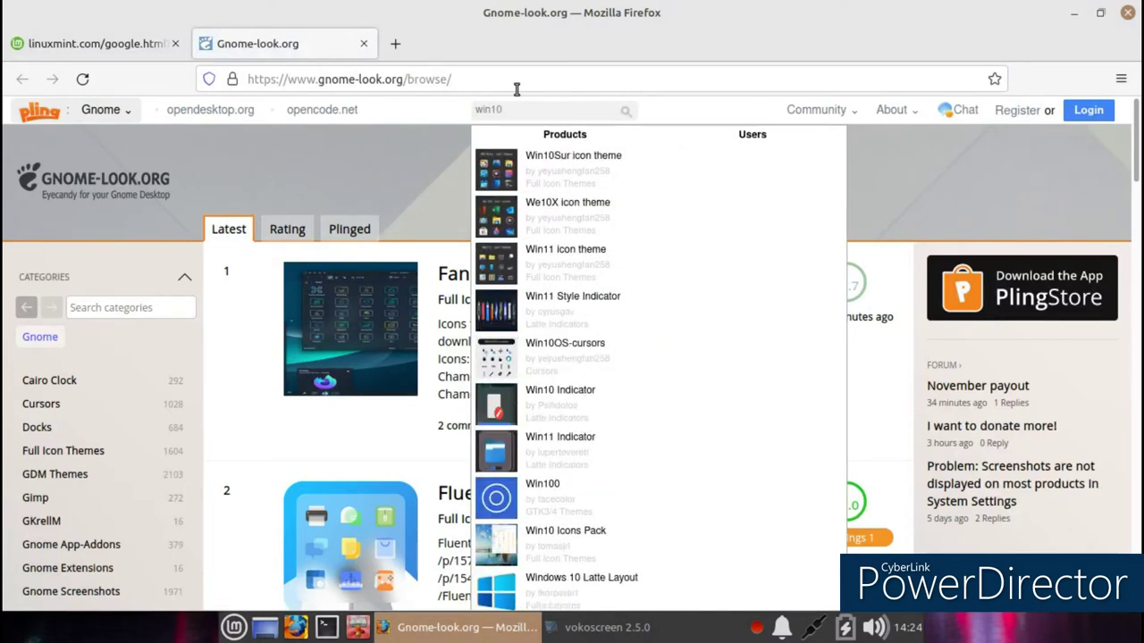
key(Return)
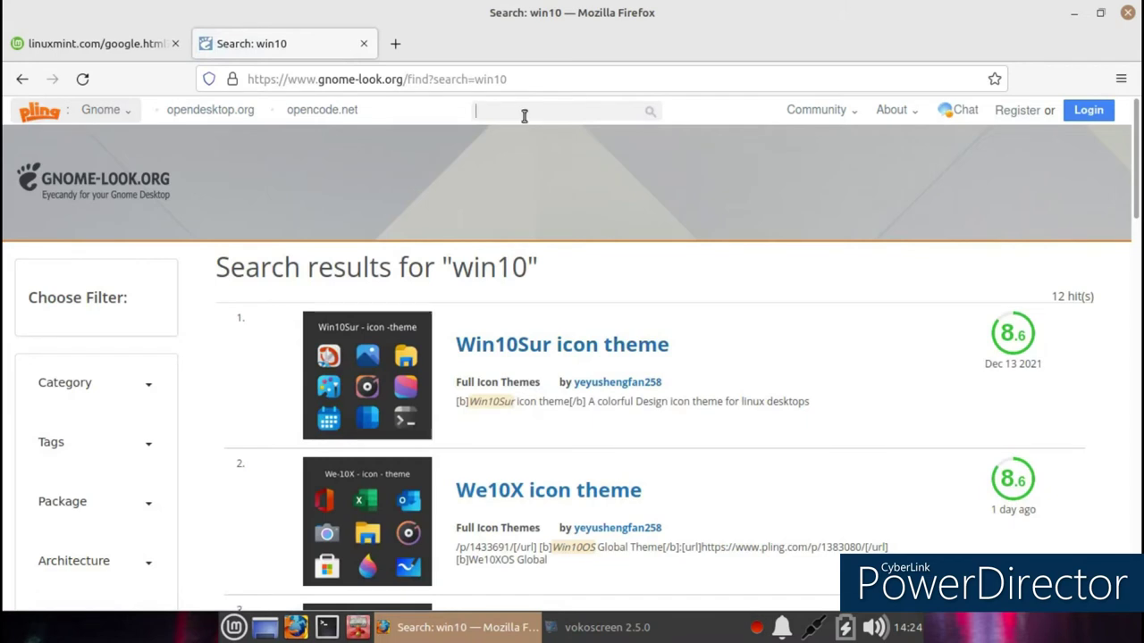
click(528, 111)
text(win )
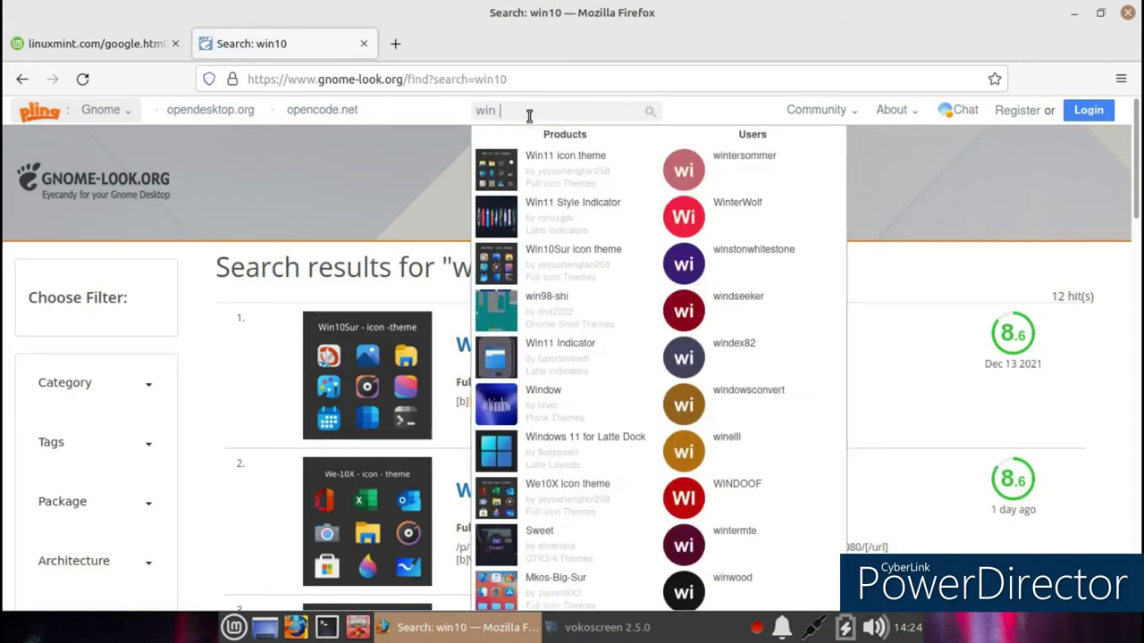
text(11)
key(Return)
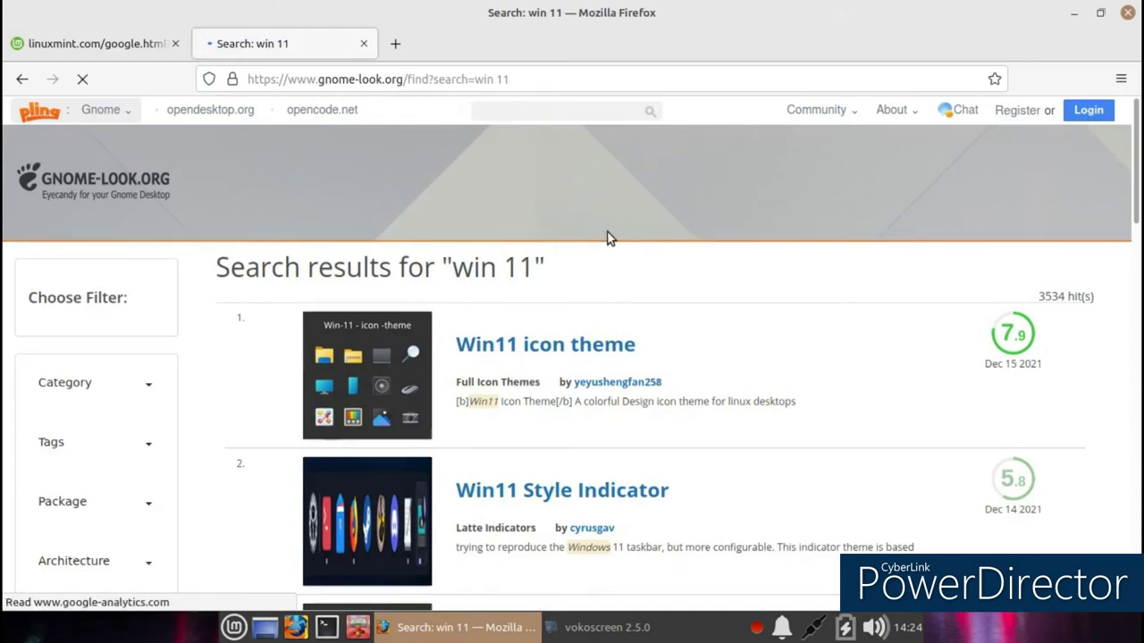
scroll(606, 237, down, 10)
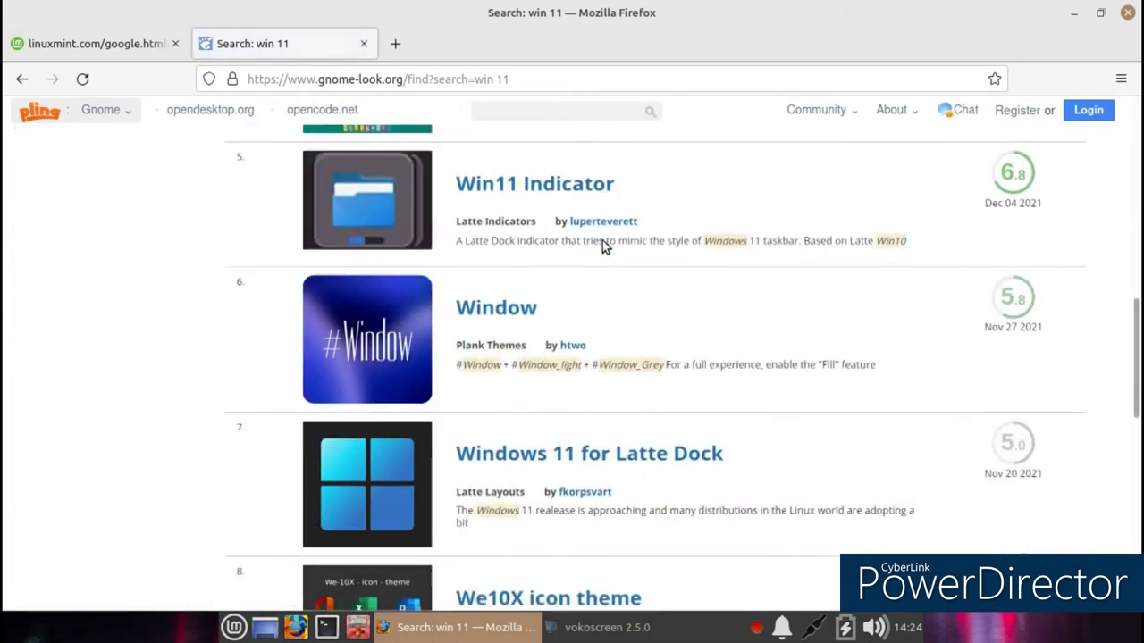
scroll(602, 241, down, 1)
scroll(603, 247, down, 3)
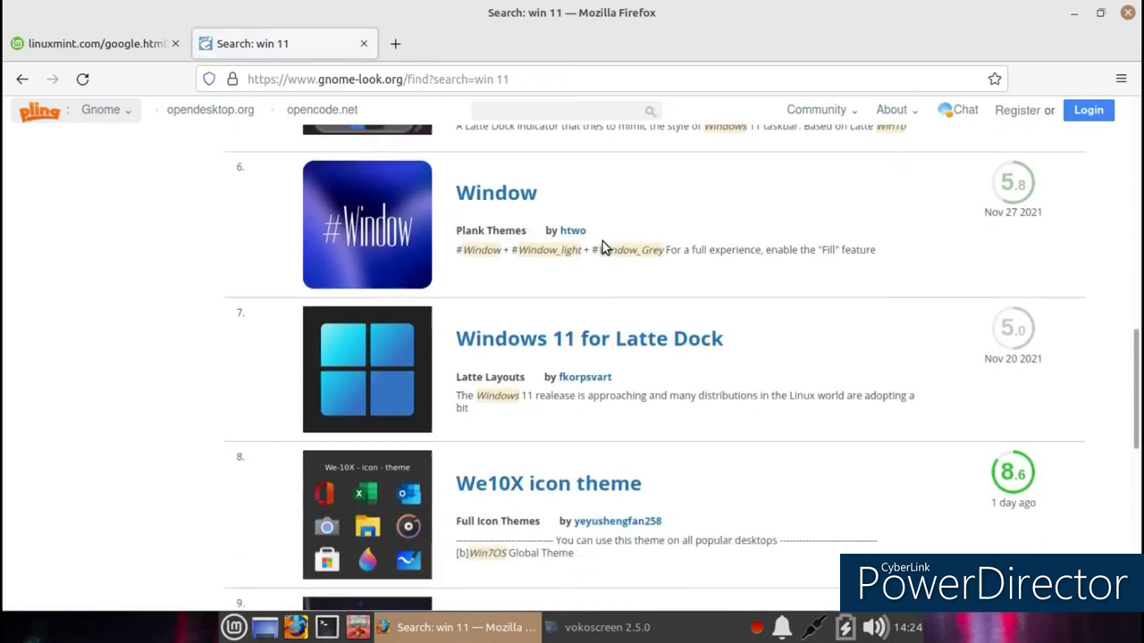
scroll(572, 325, up, 15)
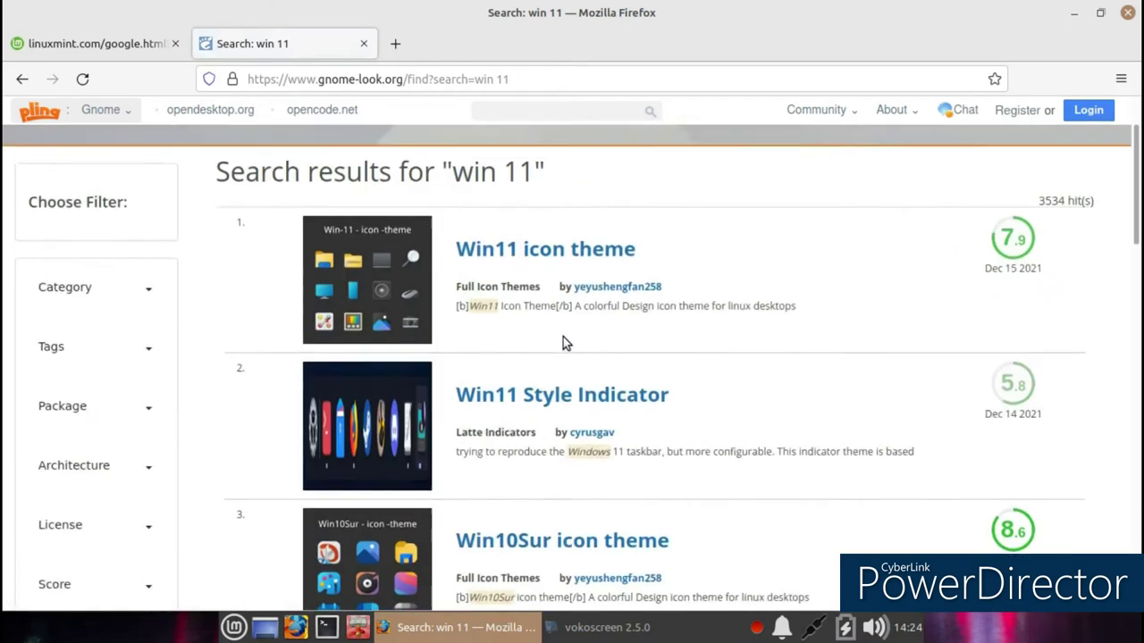
Open the Win11 icon theme page, download Win11.tar.xz from its files, and close the browser.
click(554, 344)
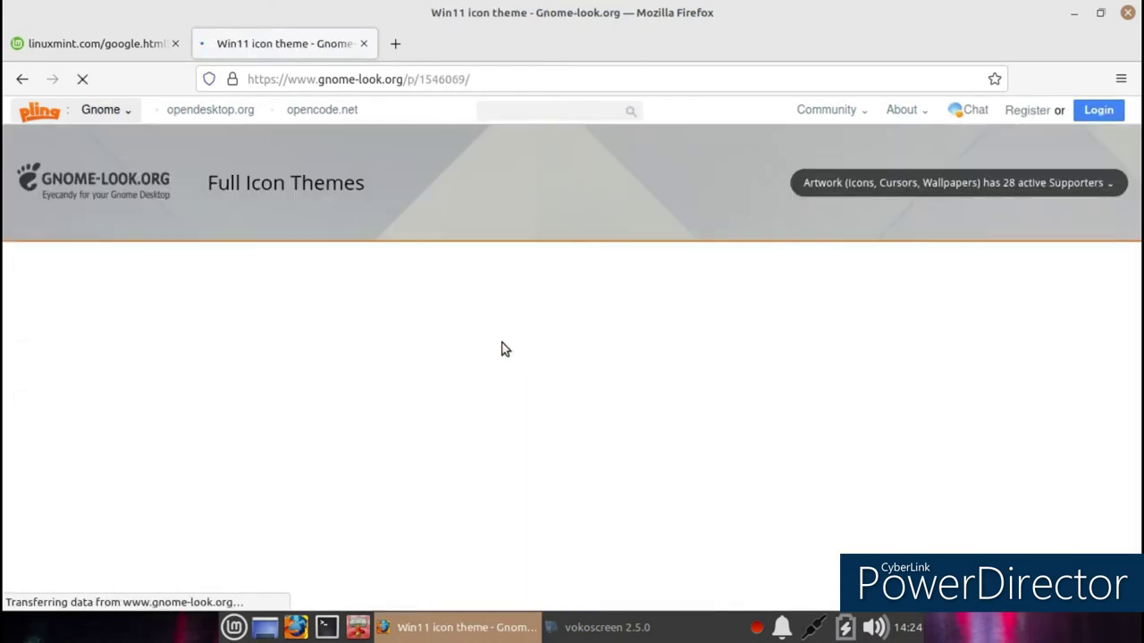
scroll(493, 340, down, 10)
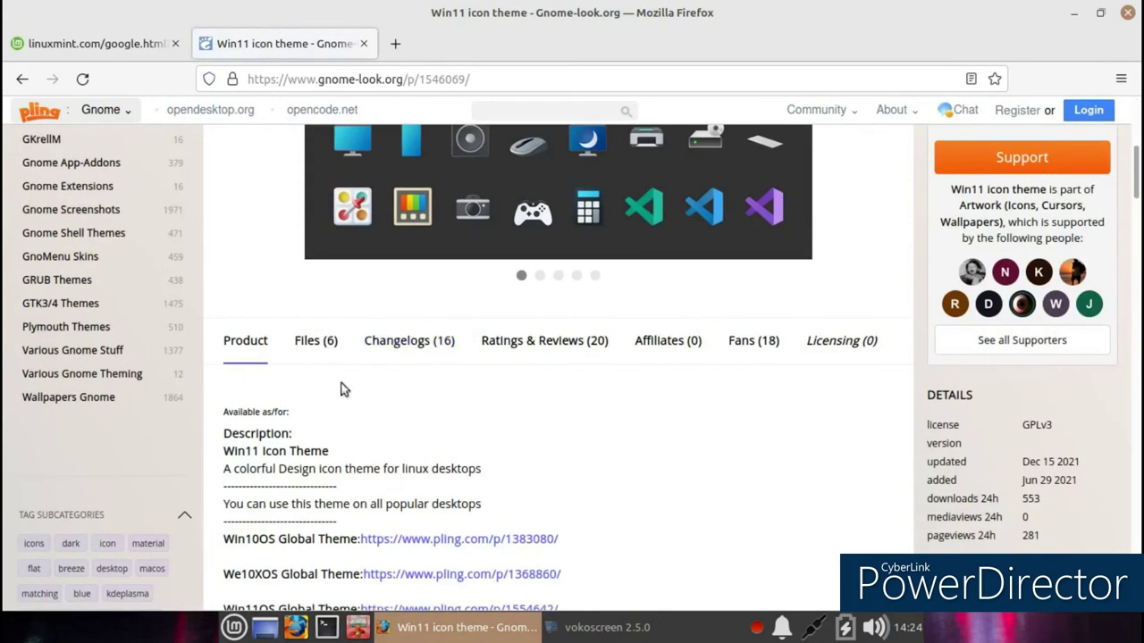
click(316, 353)
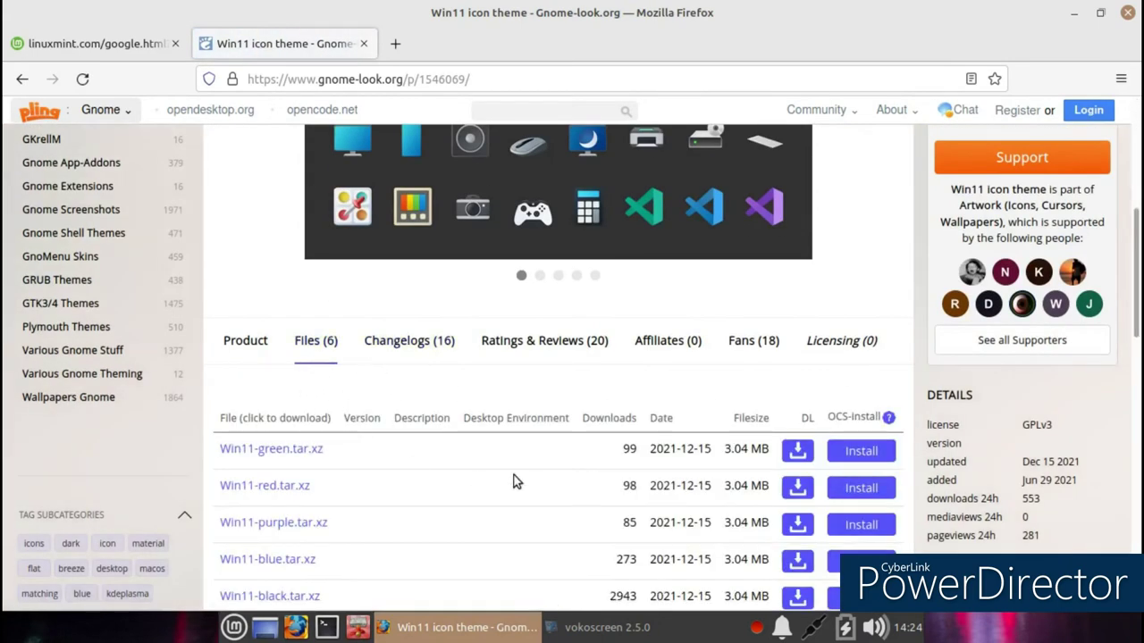
scroll(474, 479, down, 5)
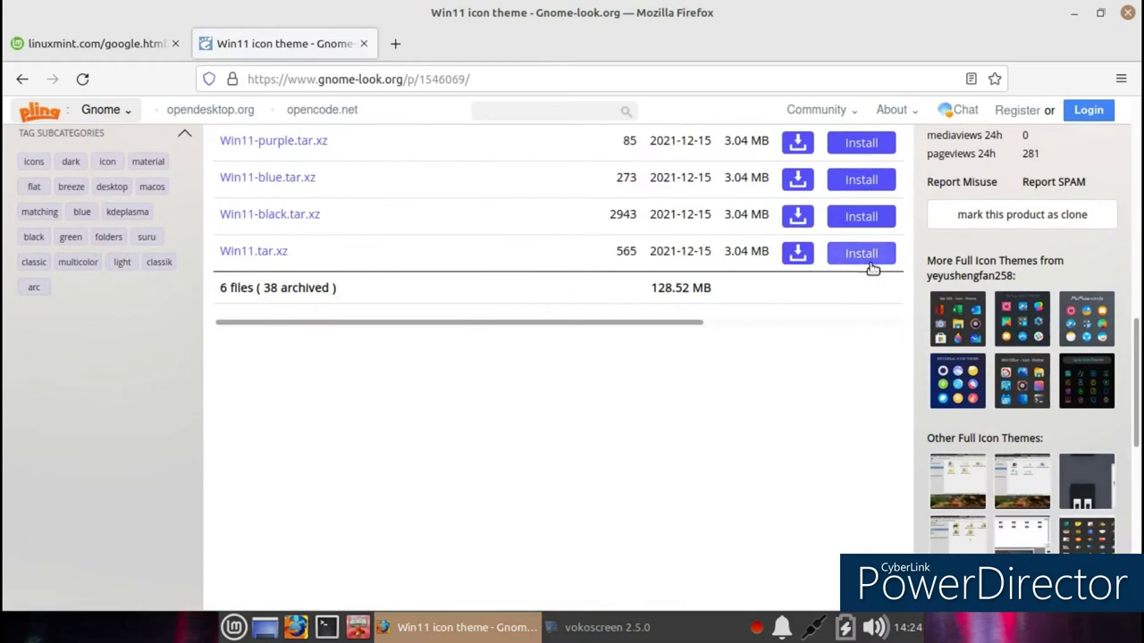
click(787, 257)
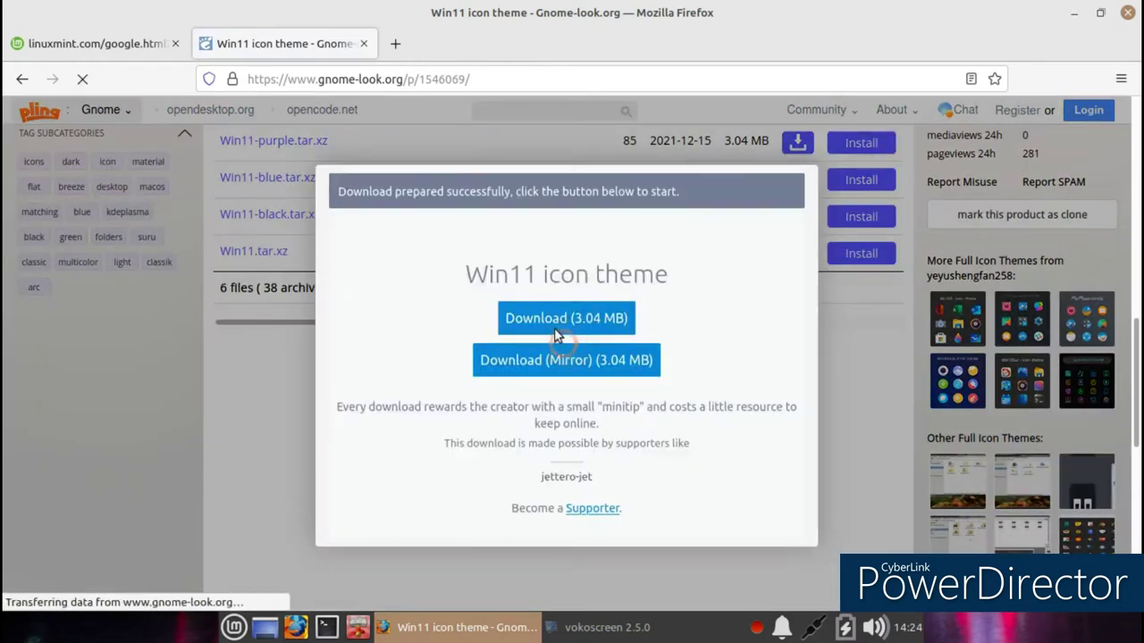
click(536, 319)
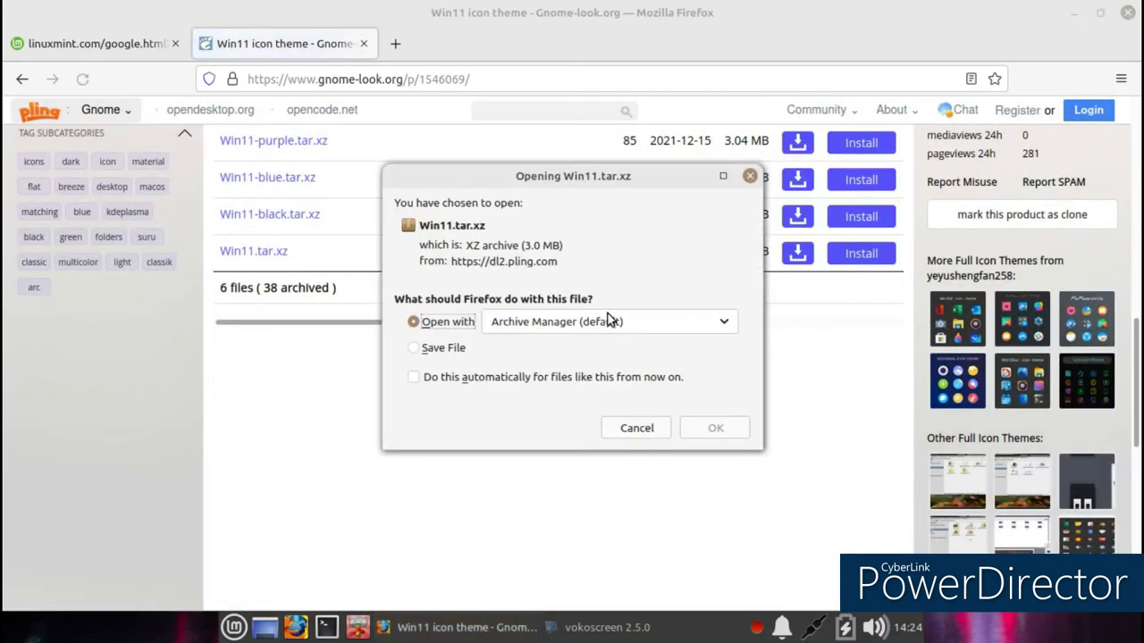
click(718, 428)
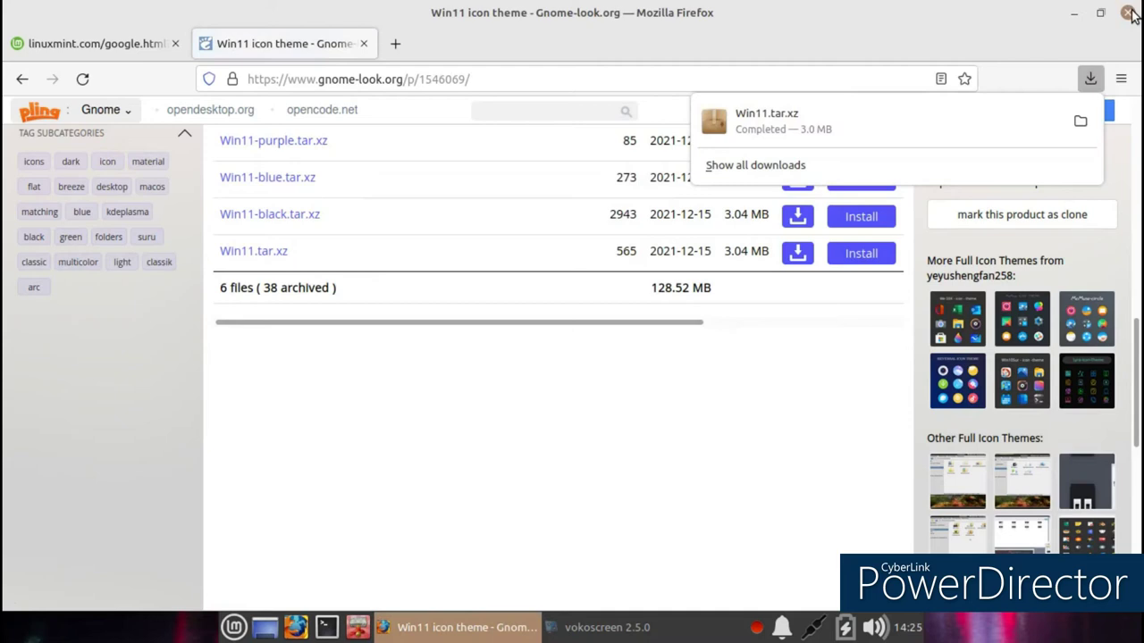
click(1128, 18)
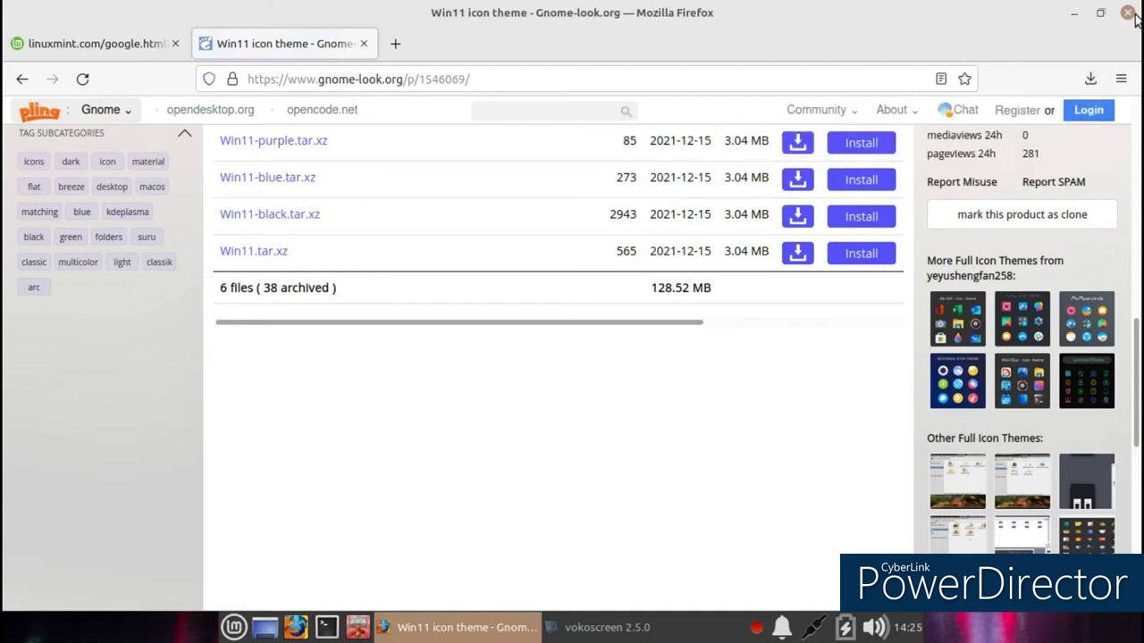
click(1129, 14)
Open the Appearance settings from the system settings and place the window clear of the desktop's Home icon.
click(232, 628)
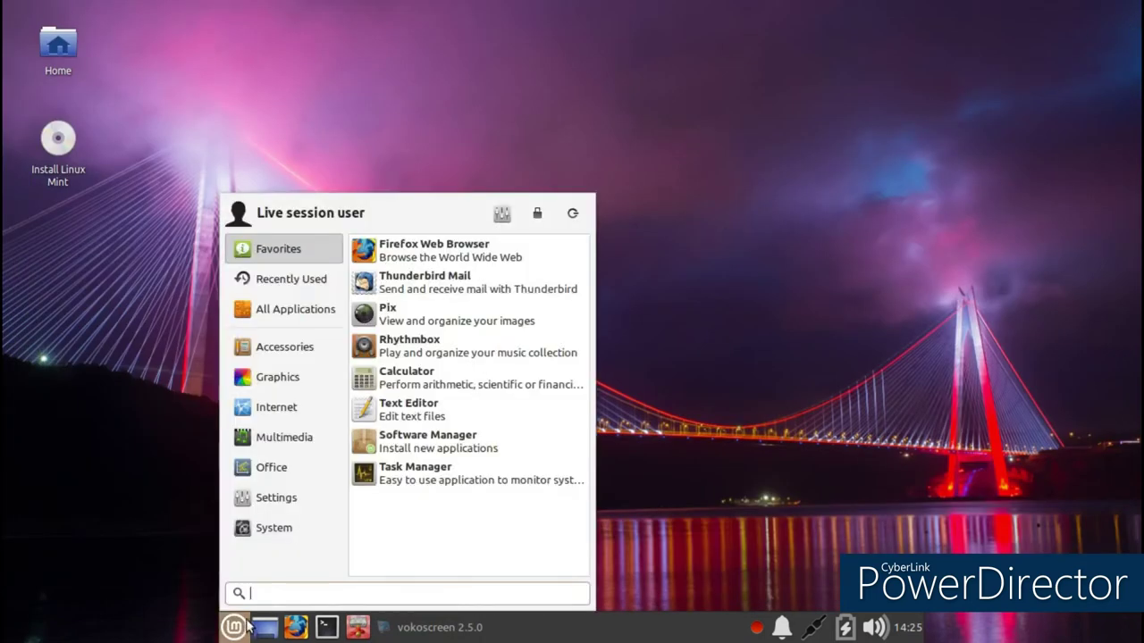
click(500, 216)
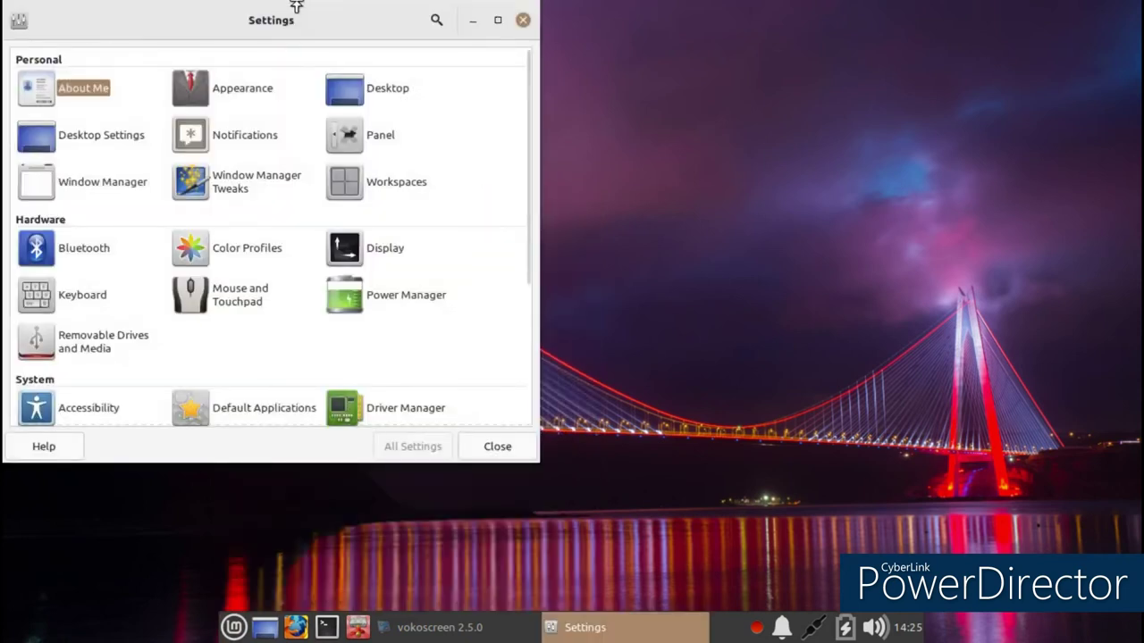
drag(299, 16, 607, 61)
click(566, 148)
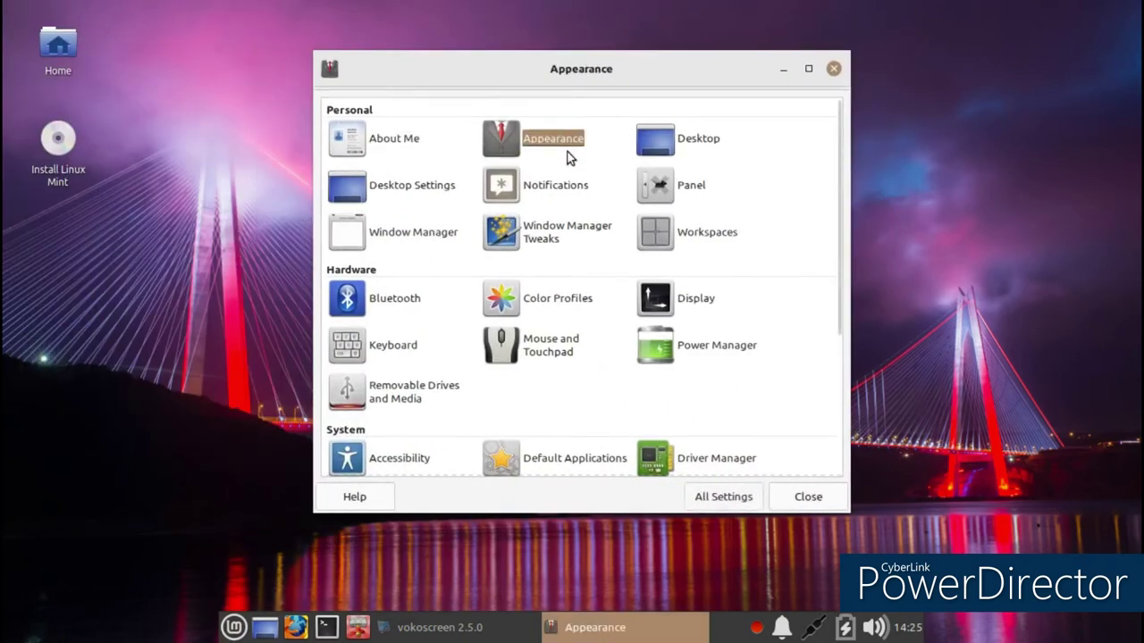
drag(581, 72, 722, 59)
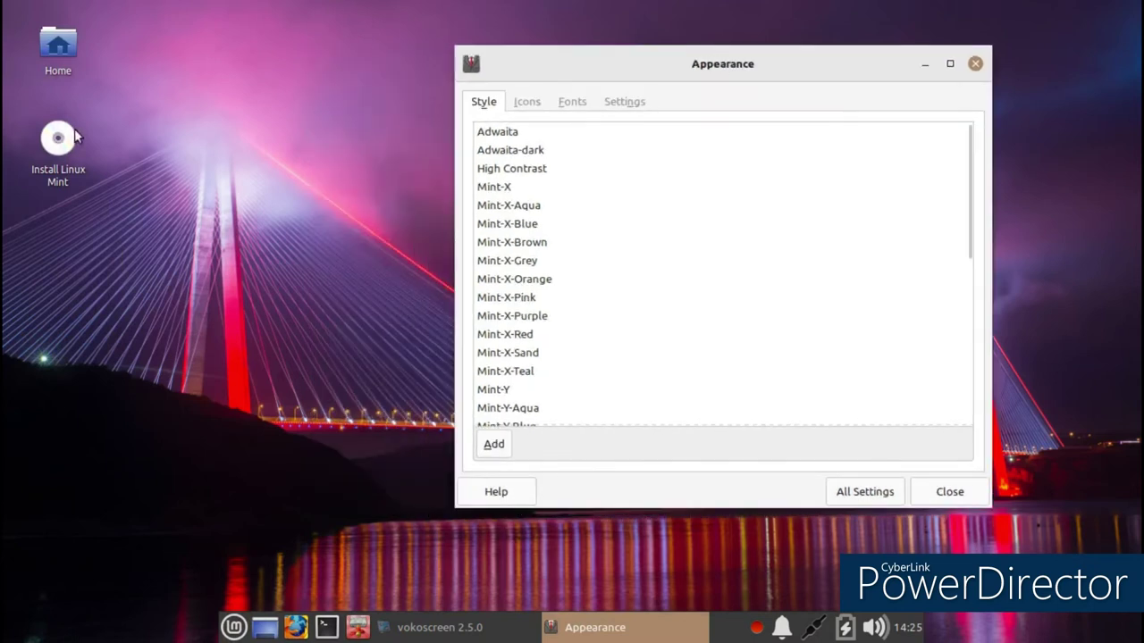
Open the Home folder beside the Appearance window, narrow the file manager, and enter the Downloads folder.
double_click(46, 61)
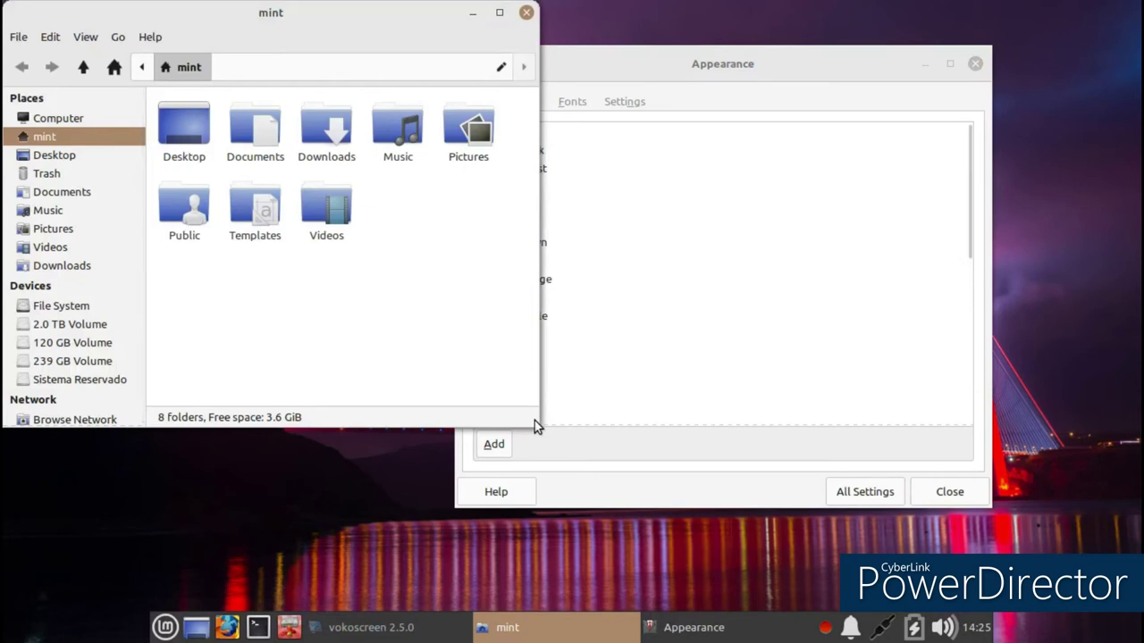
drag(535, 421, 461, 459)
click(315, 139)
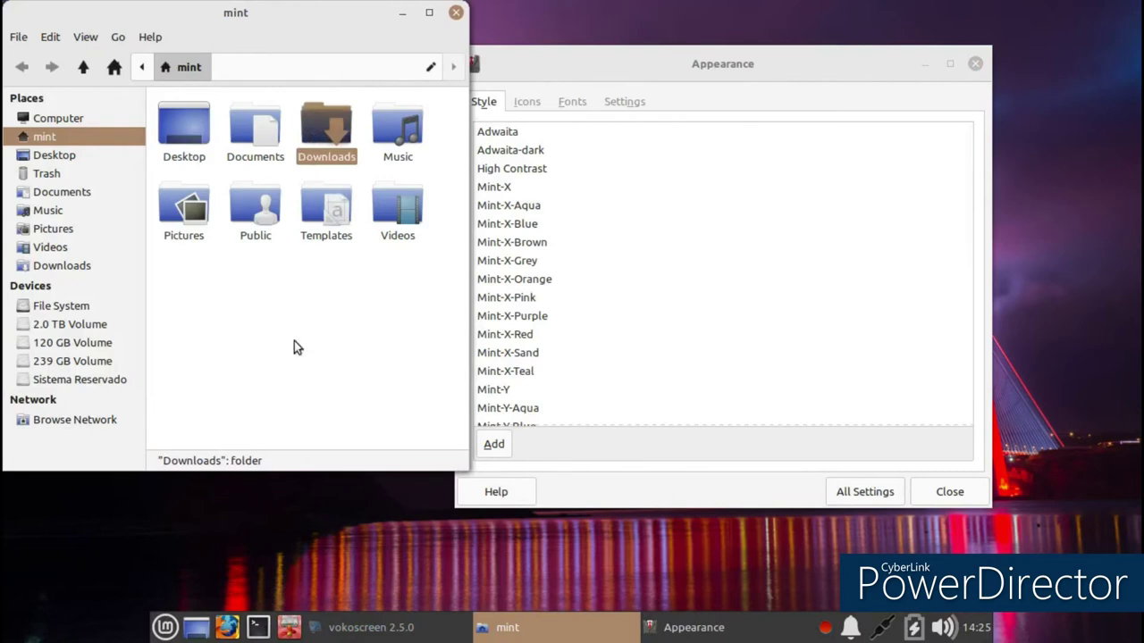
double_click(315, 141)
Install Win11.tar.xz from Downloads as an icon theme in Appearance, apply Win11, and close the file manager.
drag(186, 125, 804, 282)
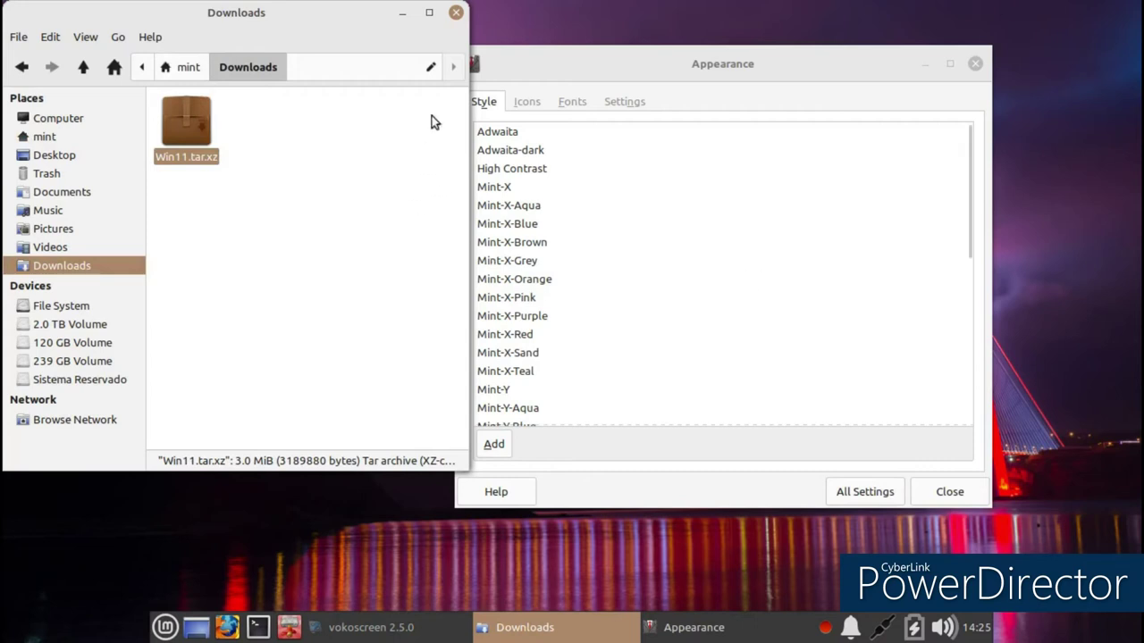
click(629, 72)
click(526, 104)
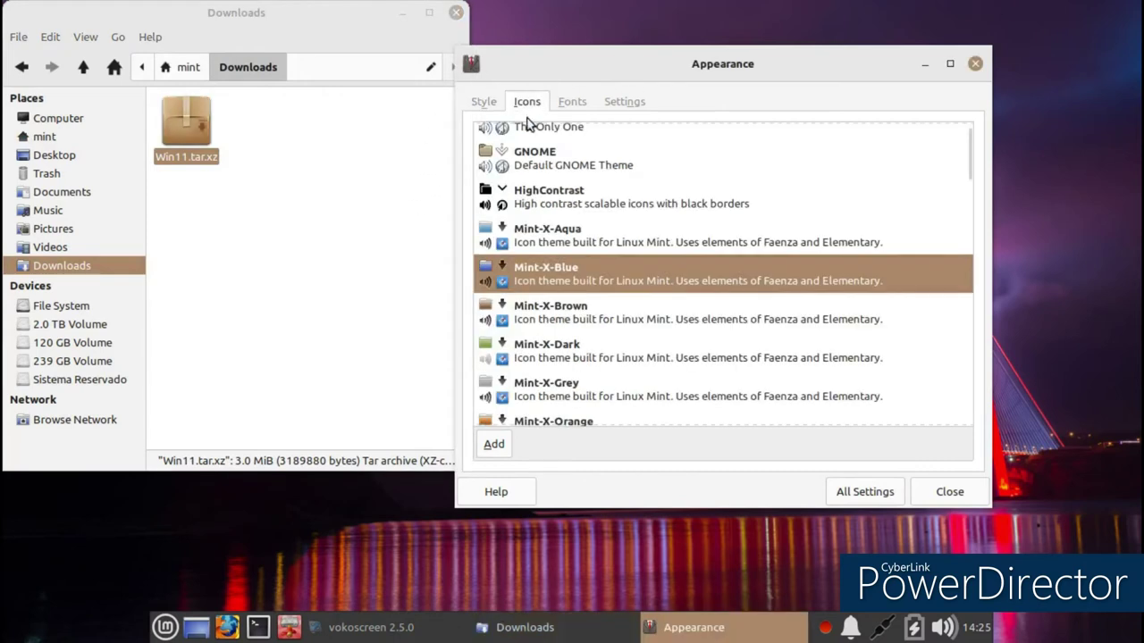
drag(188, 130, 699, 207)
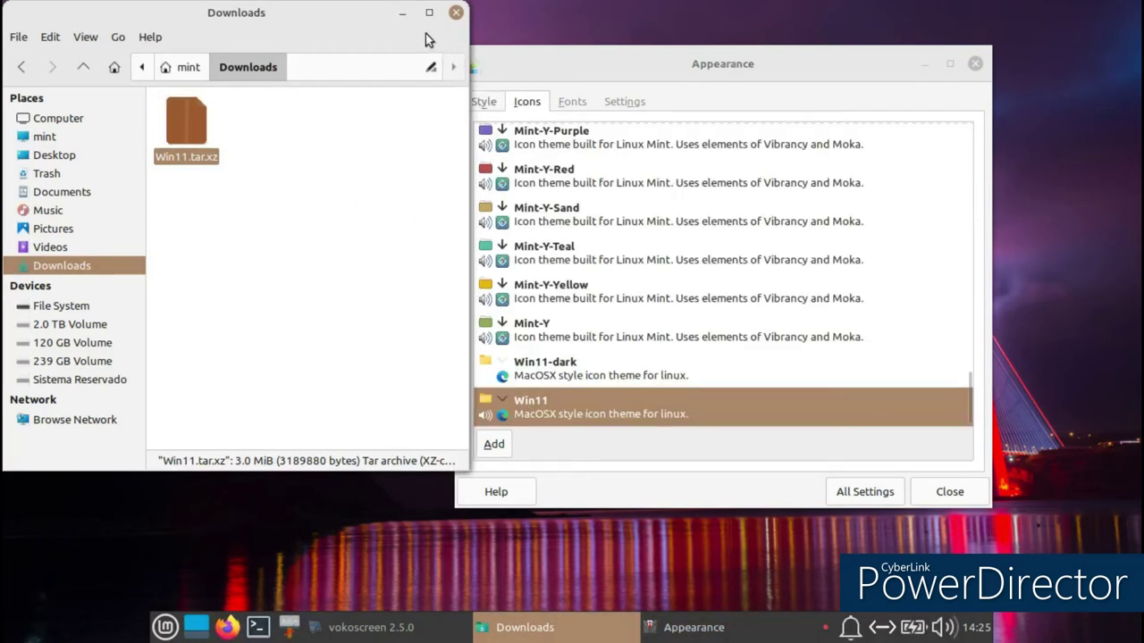
click(456, 16)
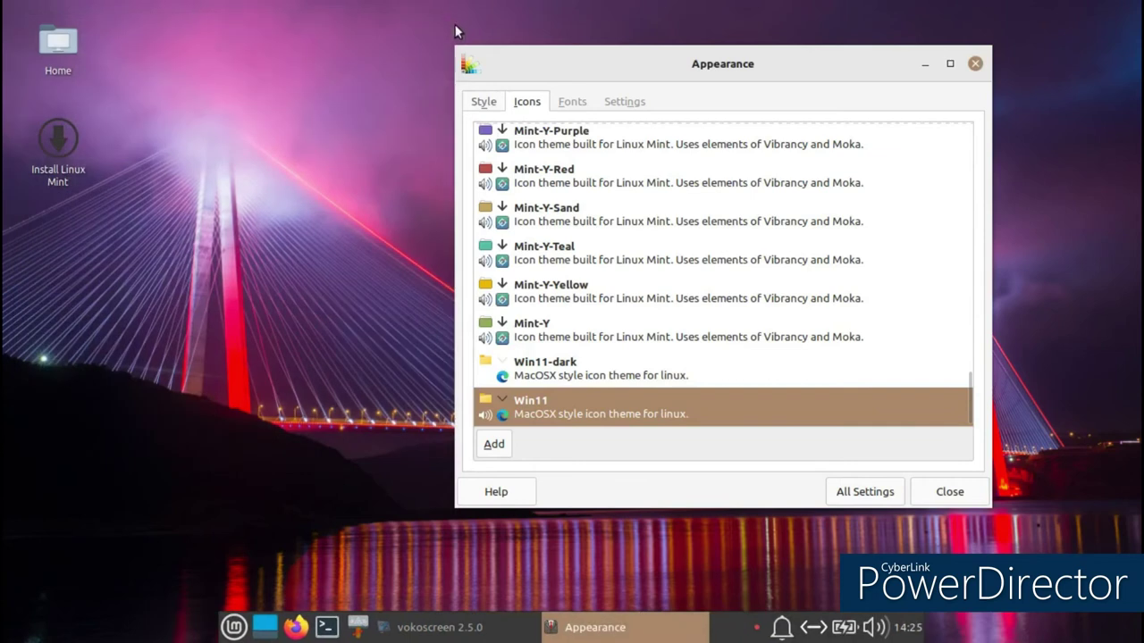
click(347, 175)
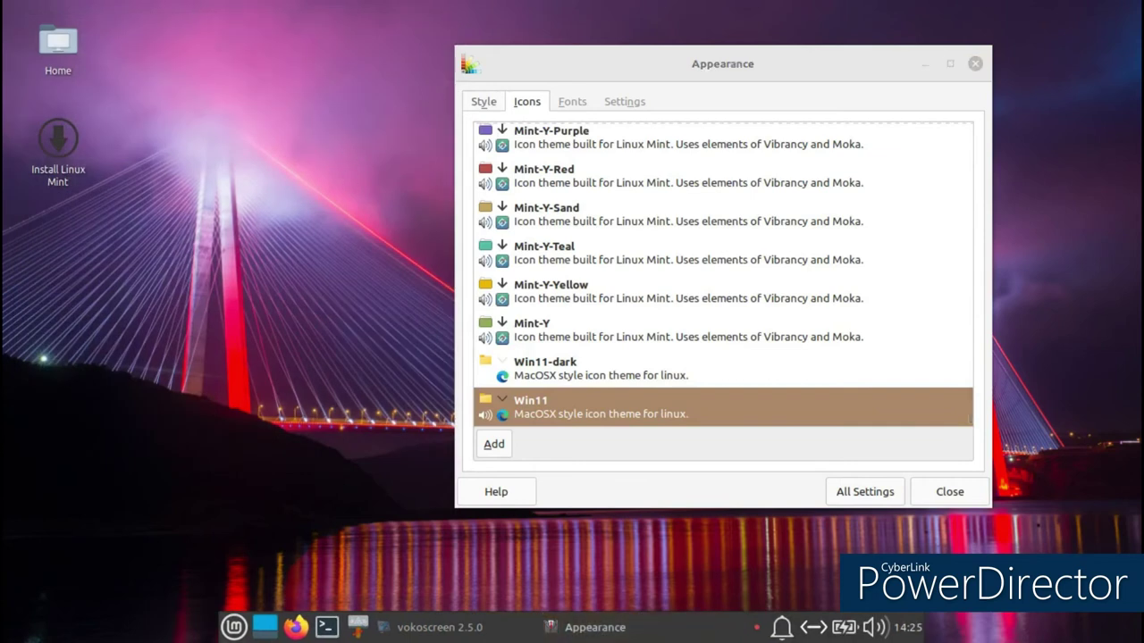
Check the application menu's icons under the Win11 theme, and check them again with the Win11-dark icon theme applied.
click(235, 627)
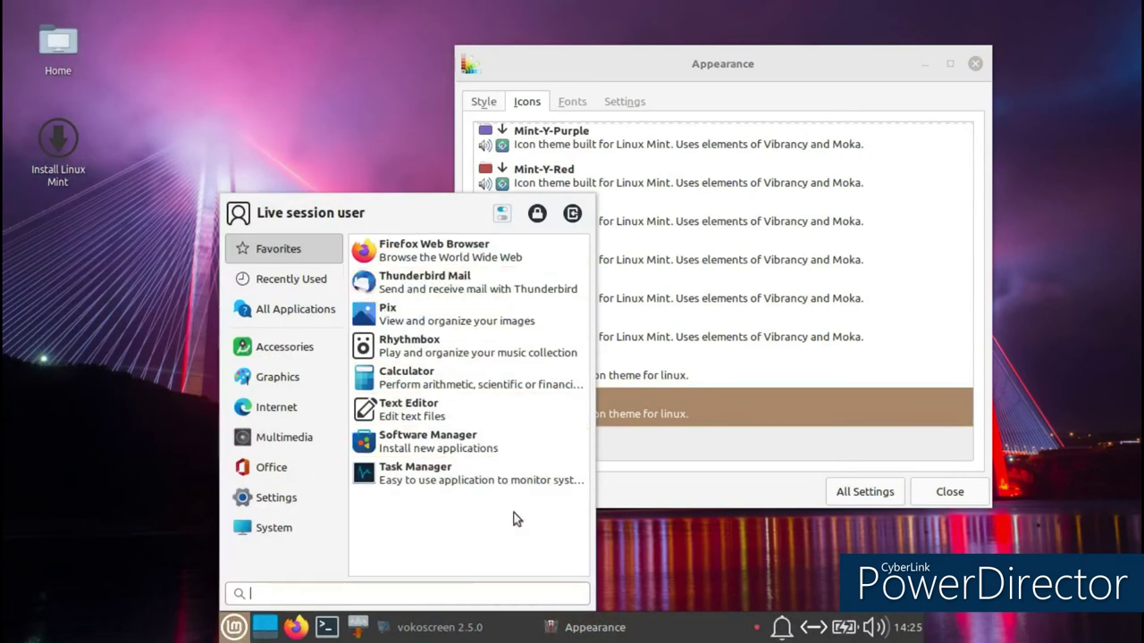
click(746, 549)
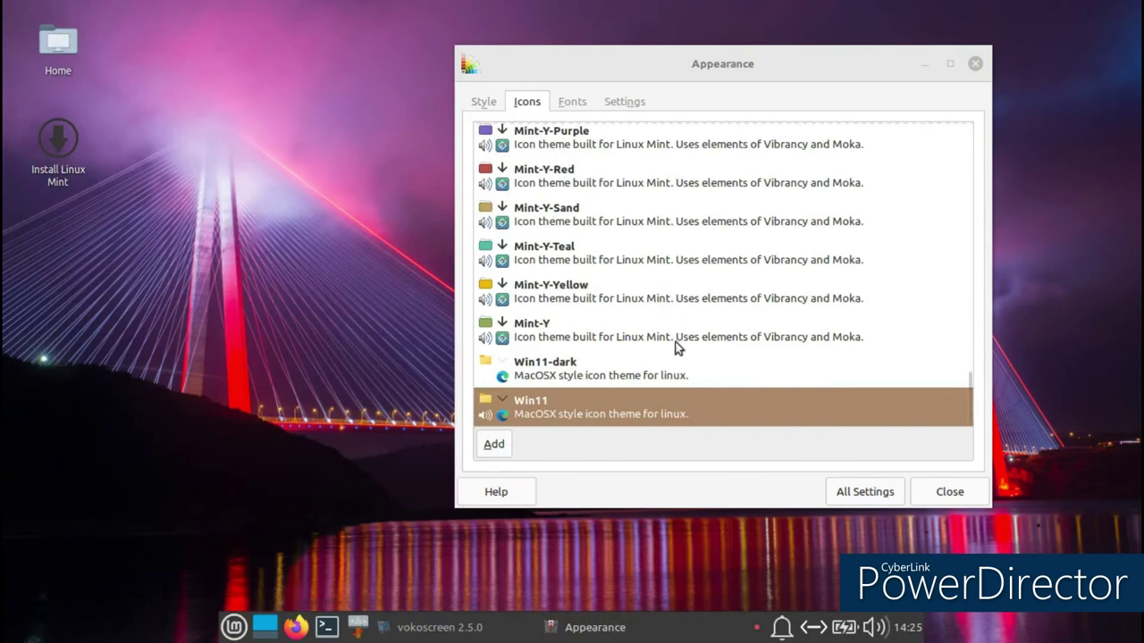
click(671, 375)
click(231, 625)
click(857, 441)
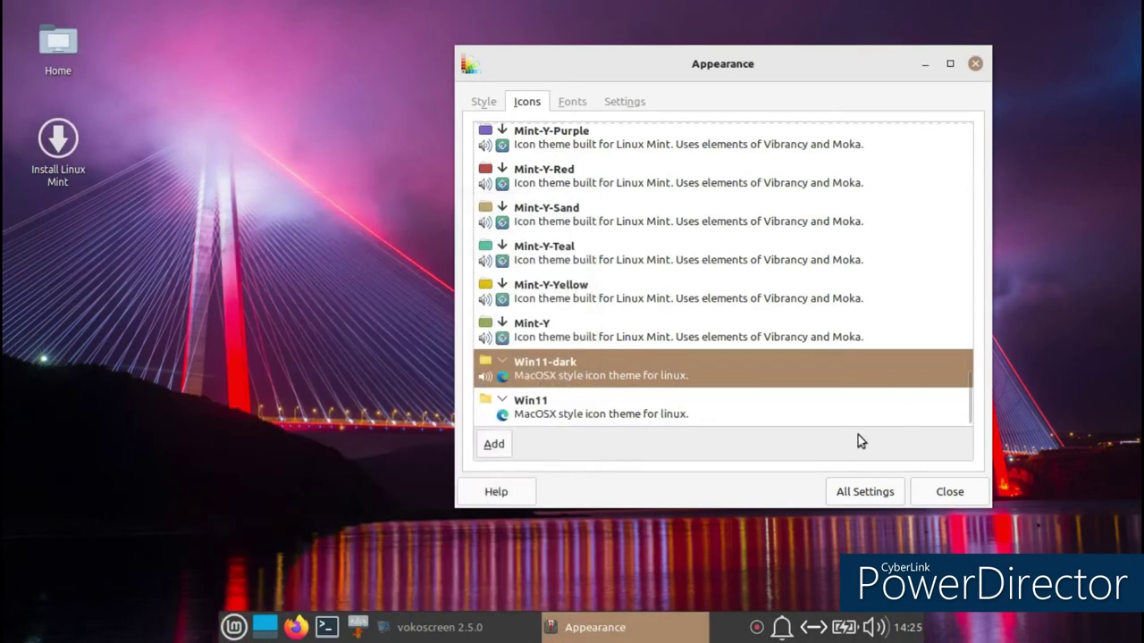
Compare the application menu under Win11 once more, apply the Win11-dark icon theme, and close the Appearance window.
click(659, 409)
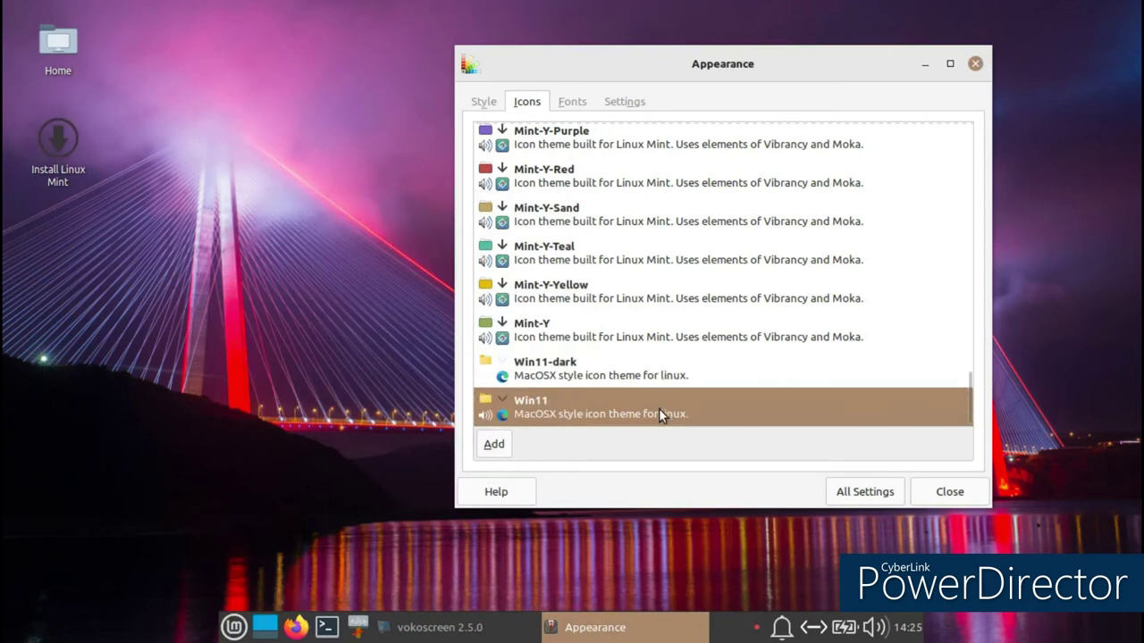
click(232, 625)
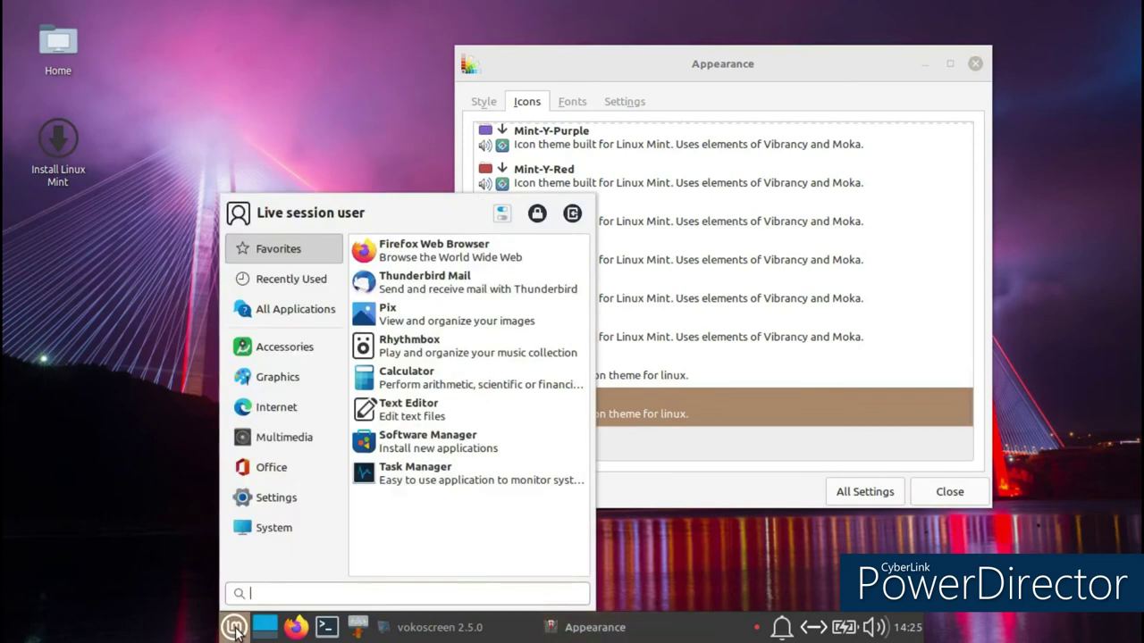
click(684, 415)
click(693, 373)
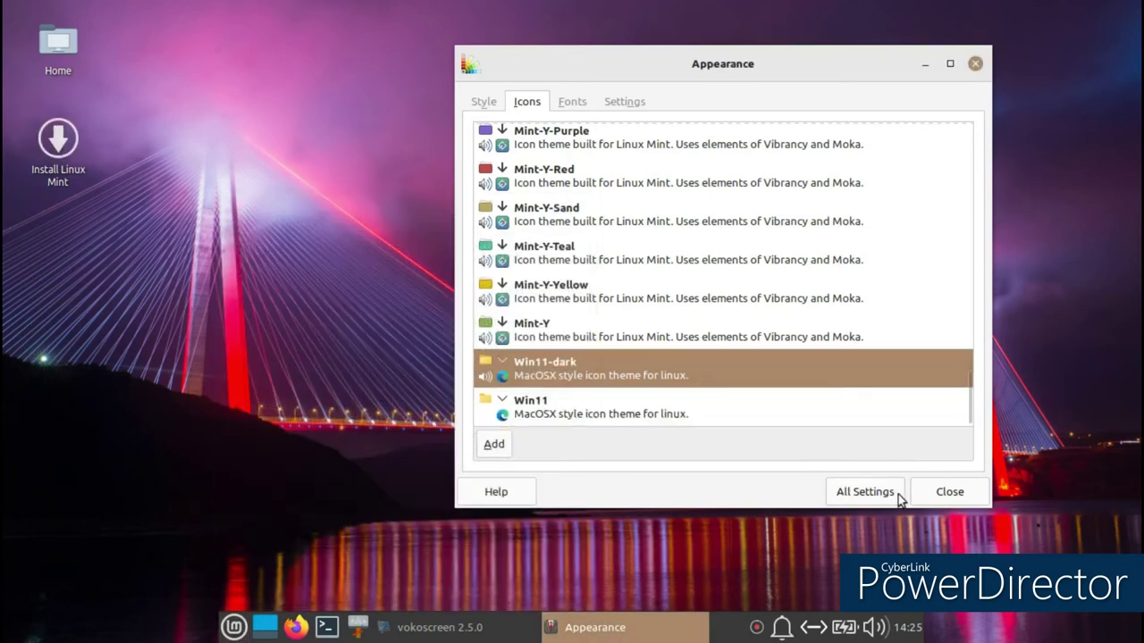
click(942, 492)
Enlarge the application menu to about twice its width, reduce its height to clear the screen's upper edge, and close it.
click(233, 628)
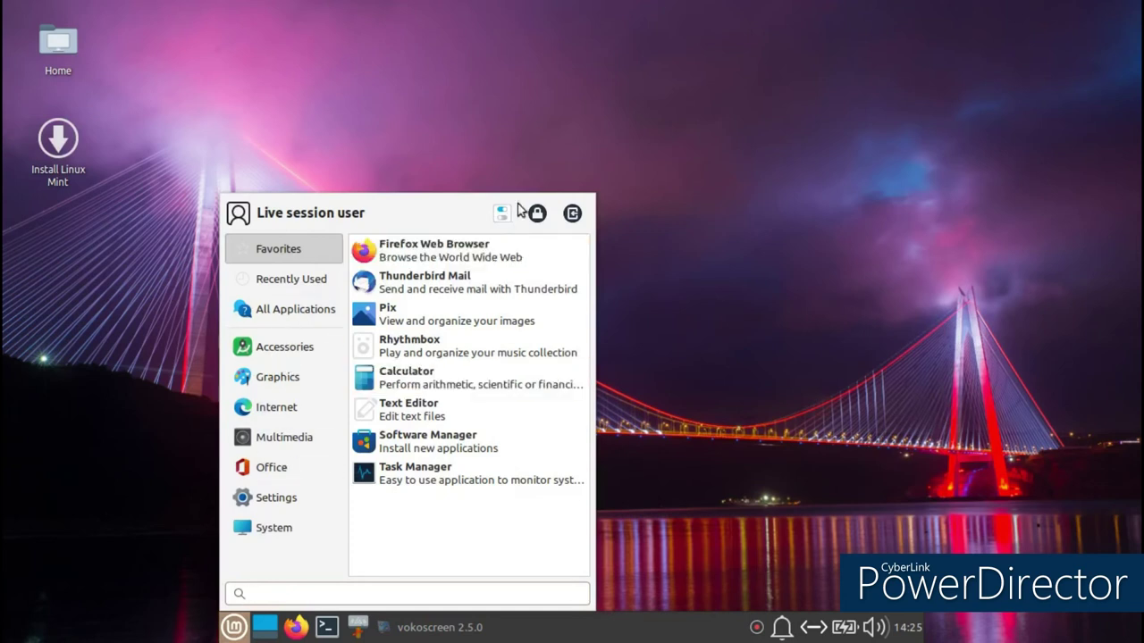
click(589, 197)
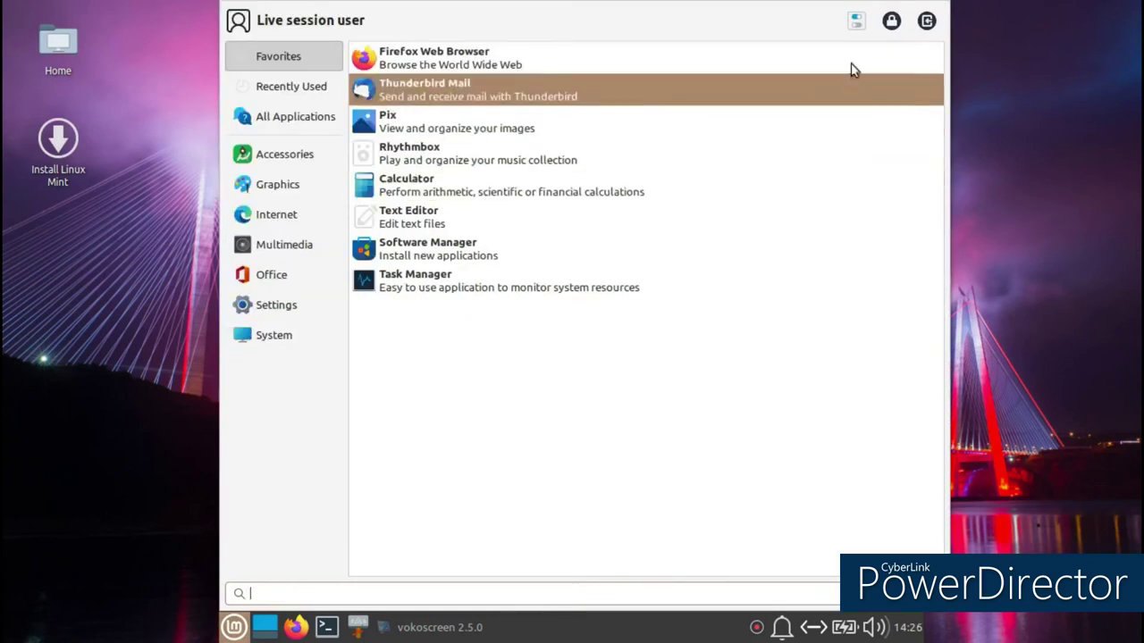
drag(944, 7, 945, 96)
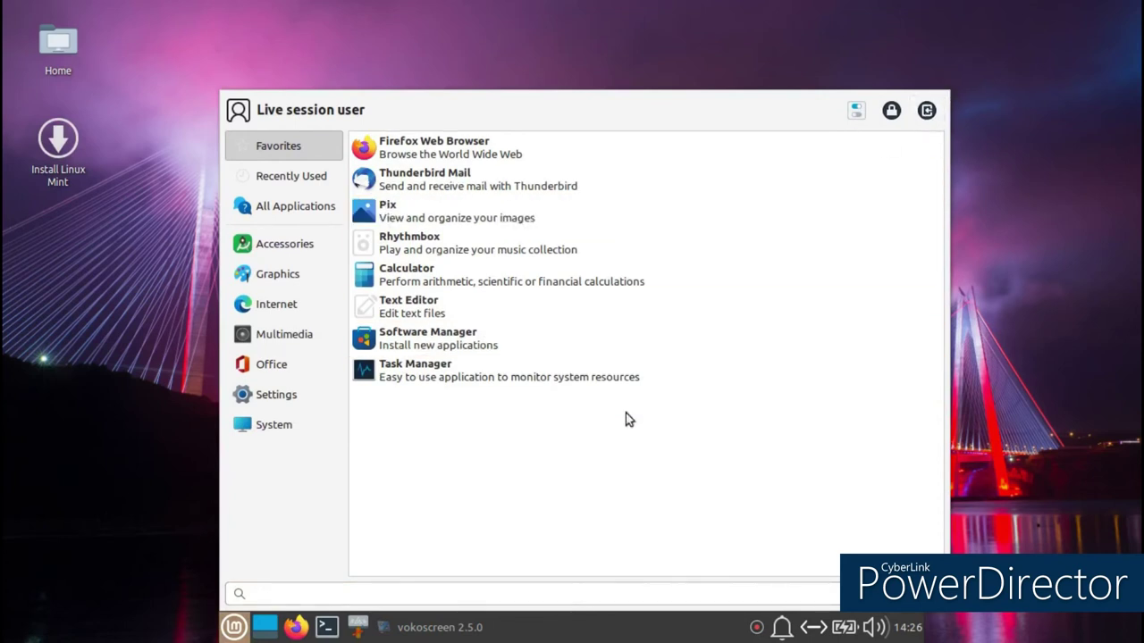
click(27, 632)
click(232, 630)
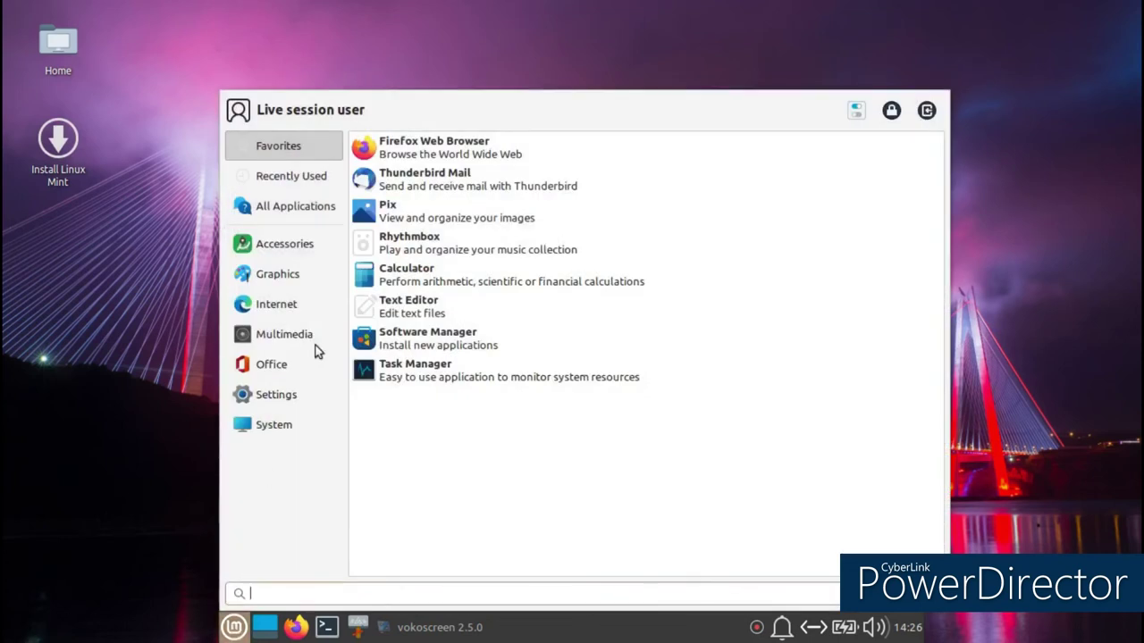
click(110, 115)
Open the Home folder from the desktop, move its window clear of the desktop icons, and widen it.
double_click(29, 50)
drag(277, 25, 505, 71)
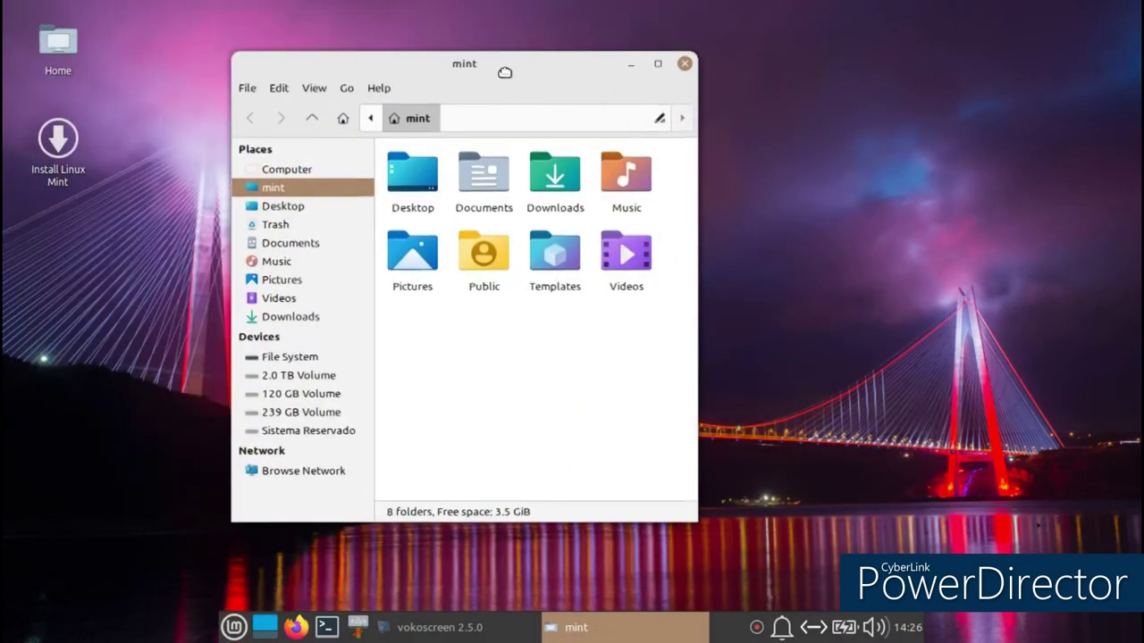
drag(690, 508, 940, 493)
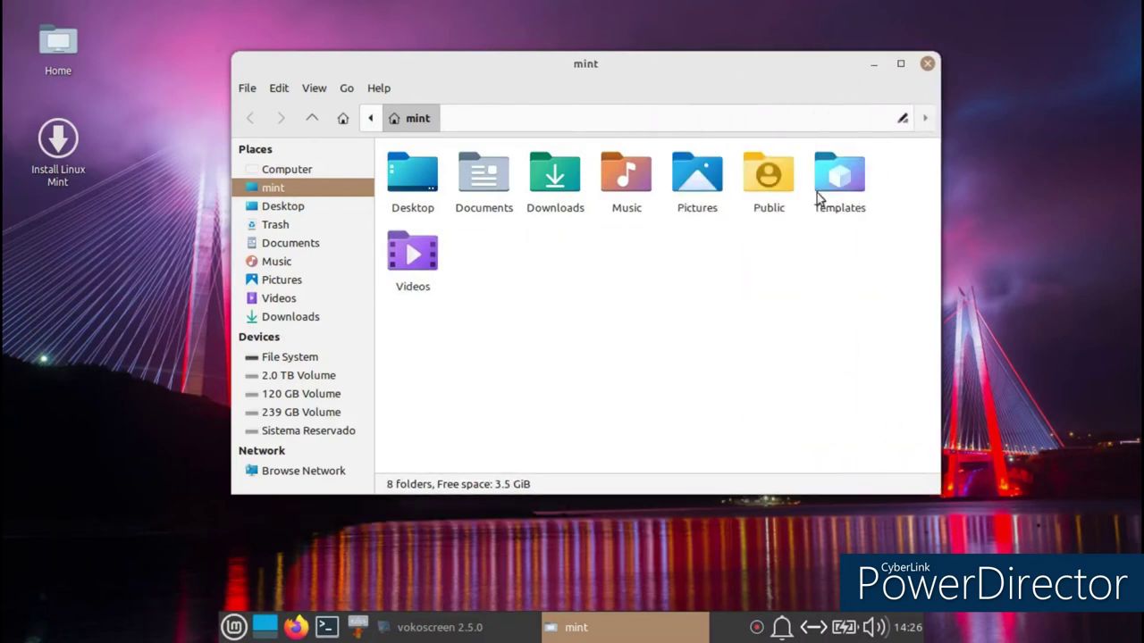
Extract all files of Win11.tar.xz from the Downloads folder into that same folder.
double_click(555, 175)
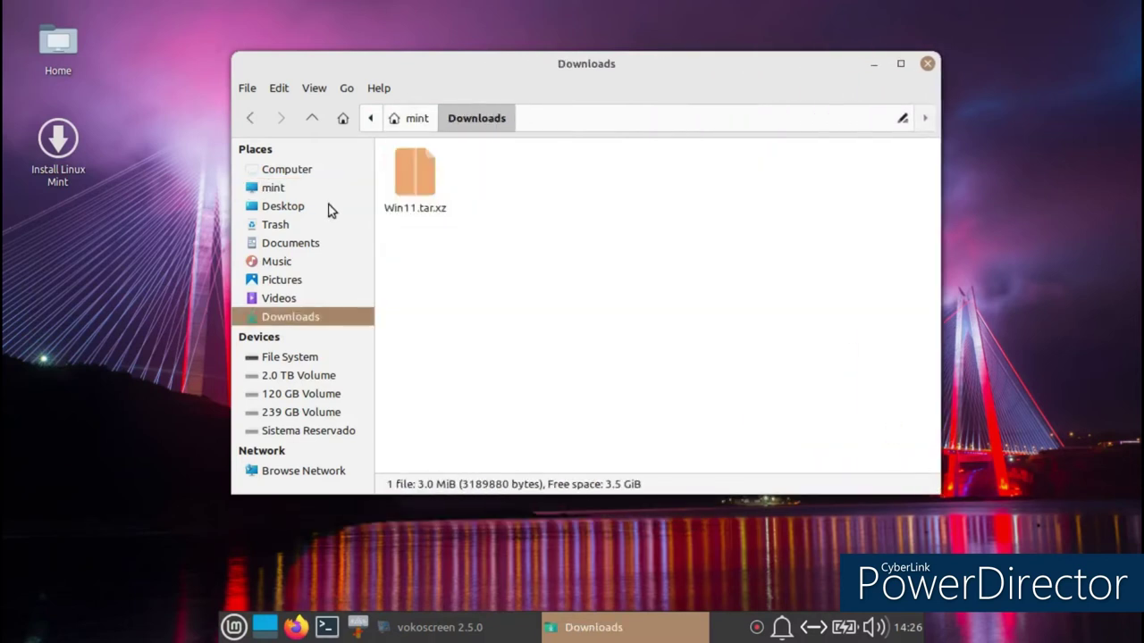
right_click(426, 192)
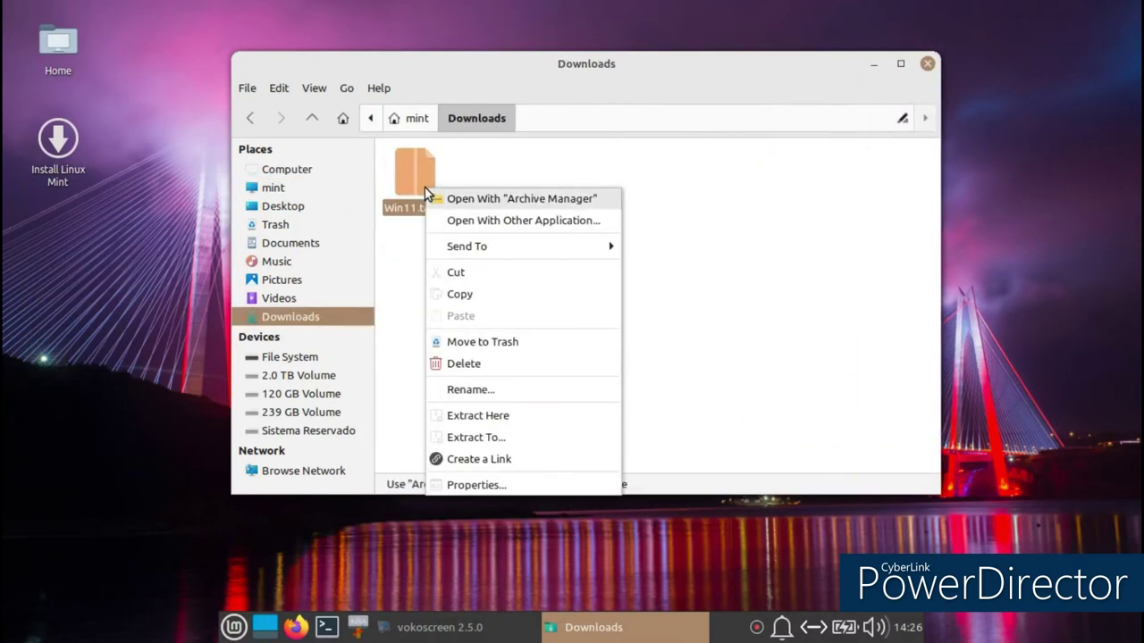
click(492, 434)
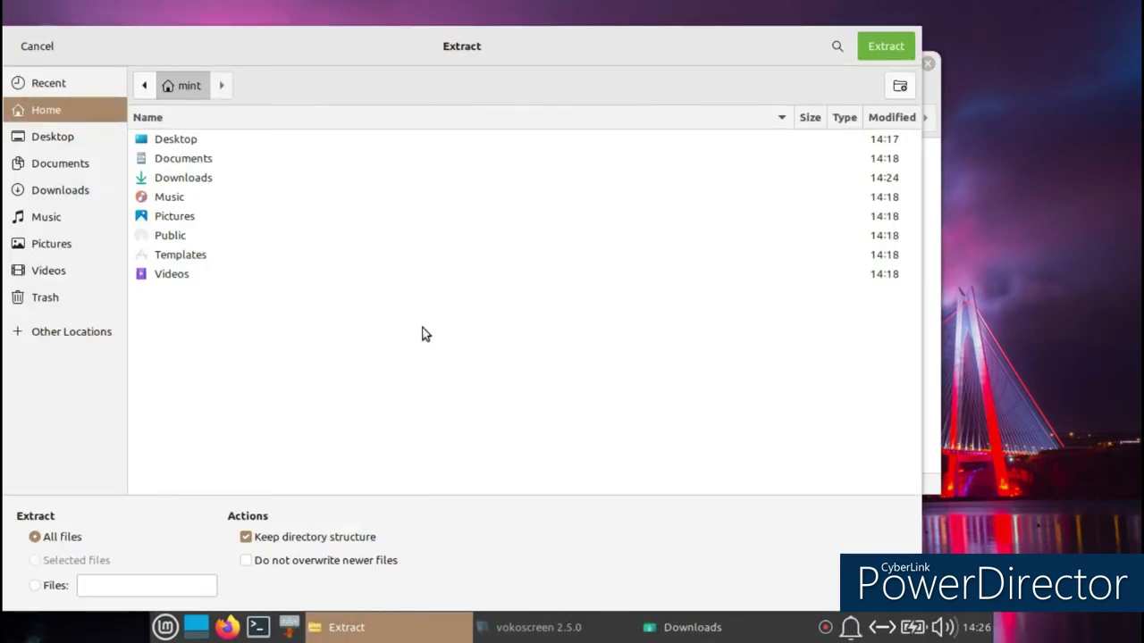
click(207, 179)
double_click(206, 178)
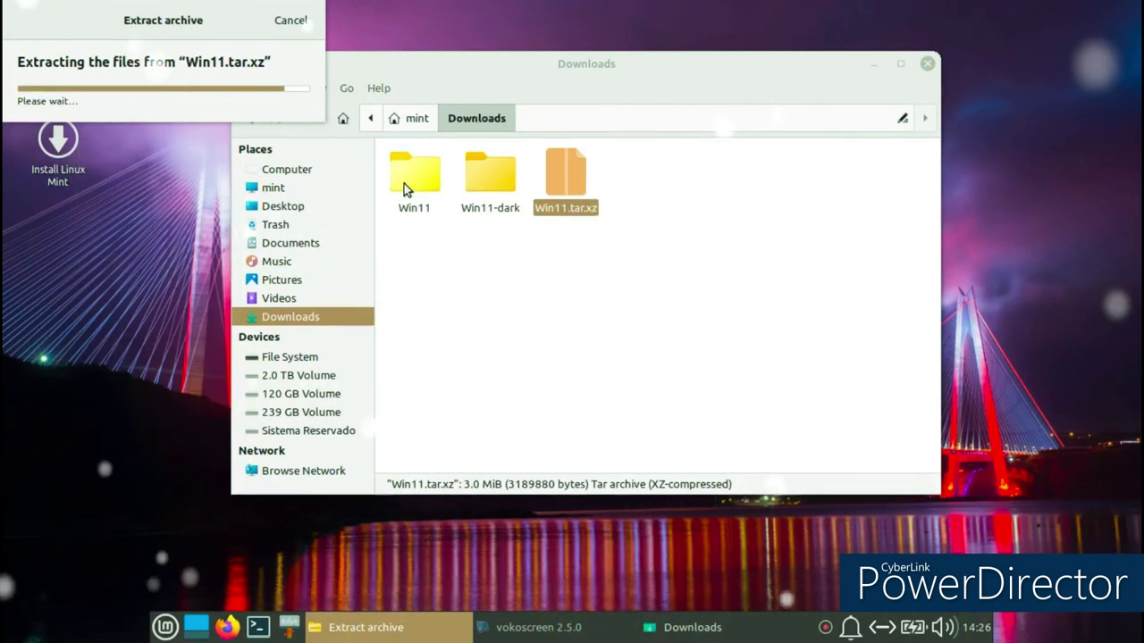
Open the extracted Win11 folder, look through its contents, and close the file manager.
click(404, 185)
double_click(404, 185)
scroll(779, 271, down, 2)
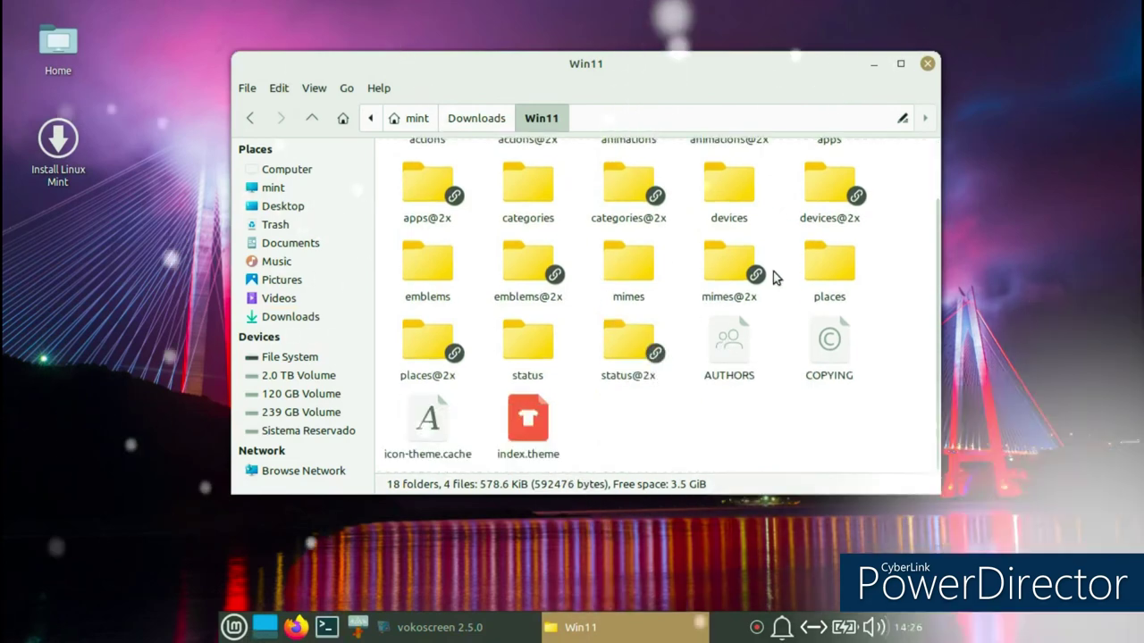
scroll(760, 285, up, 1)
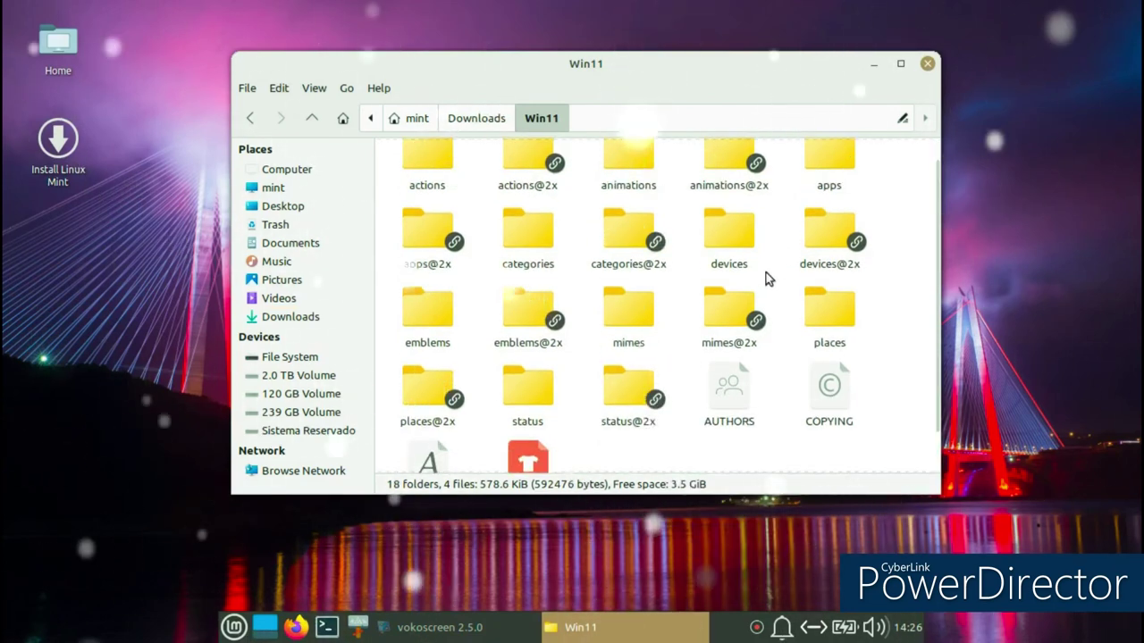
scroll(547, 215, down, 1)
click(927, 63)
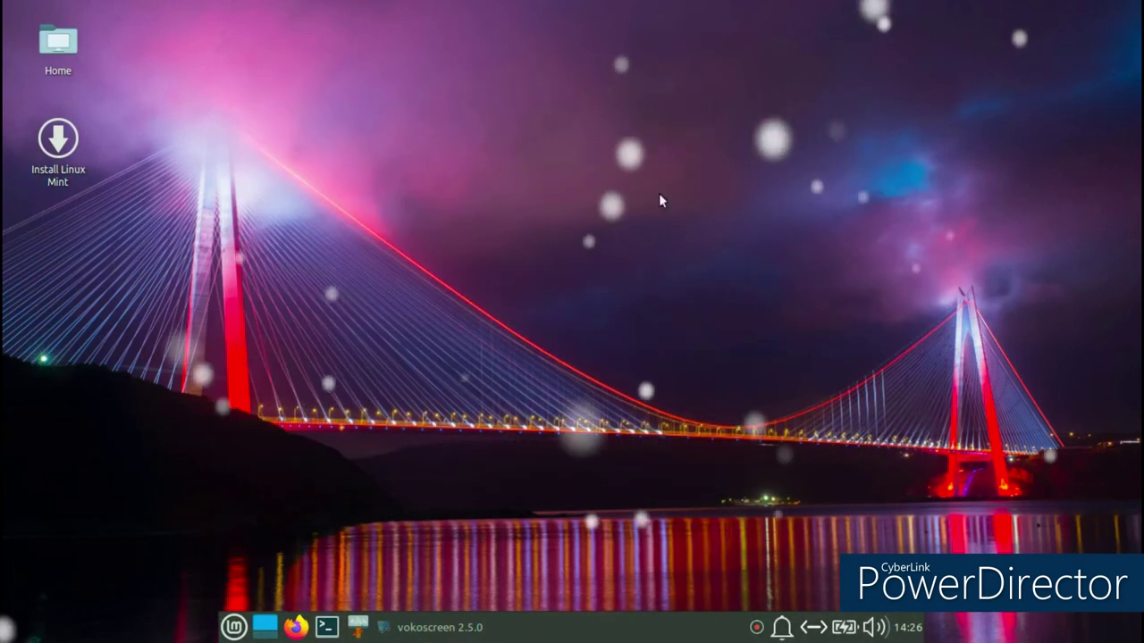
Shrink the application menu to a narrow layout and open the system settings from it.
click(233, 627)
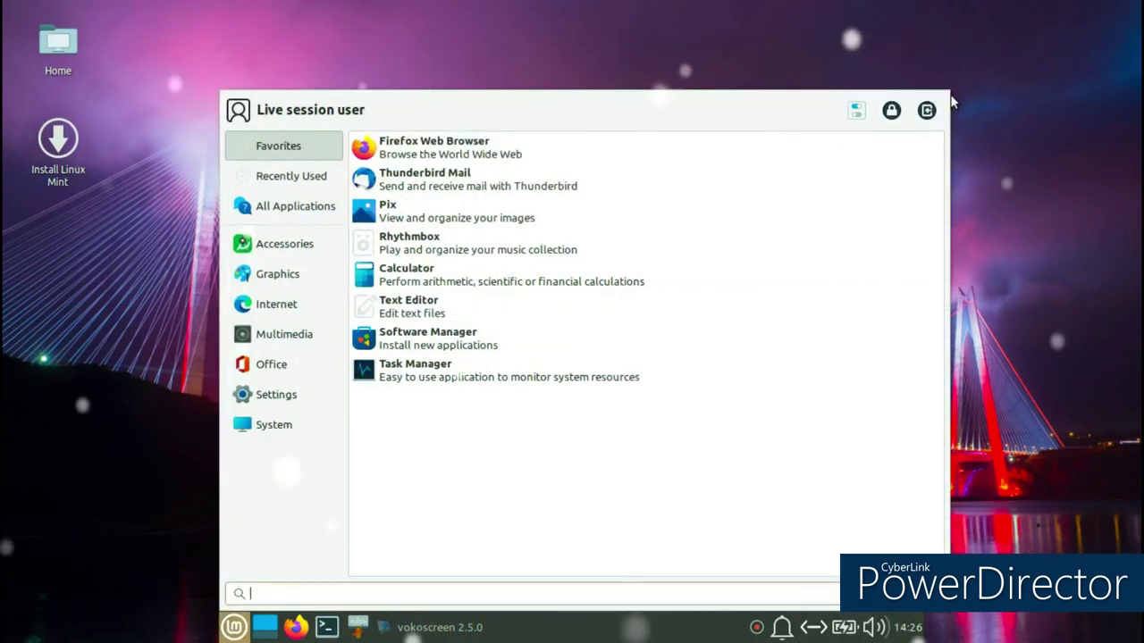
drag(949, 92, 561, 107)
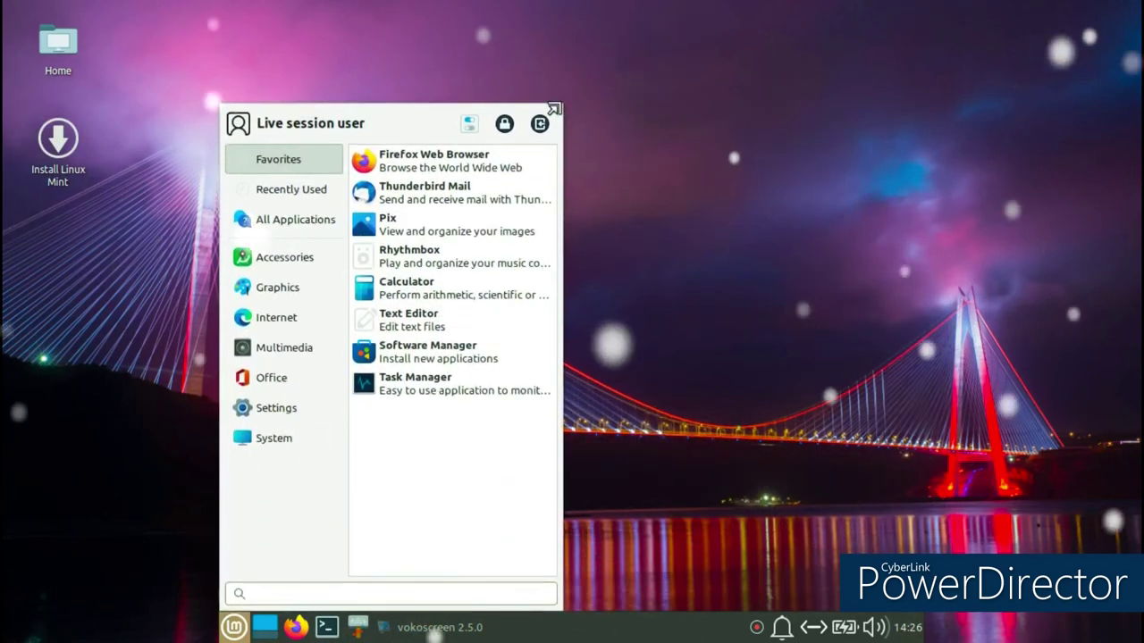
click(470, 122)
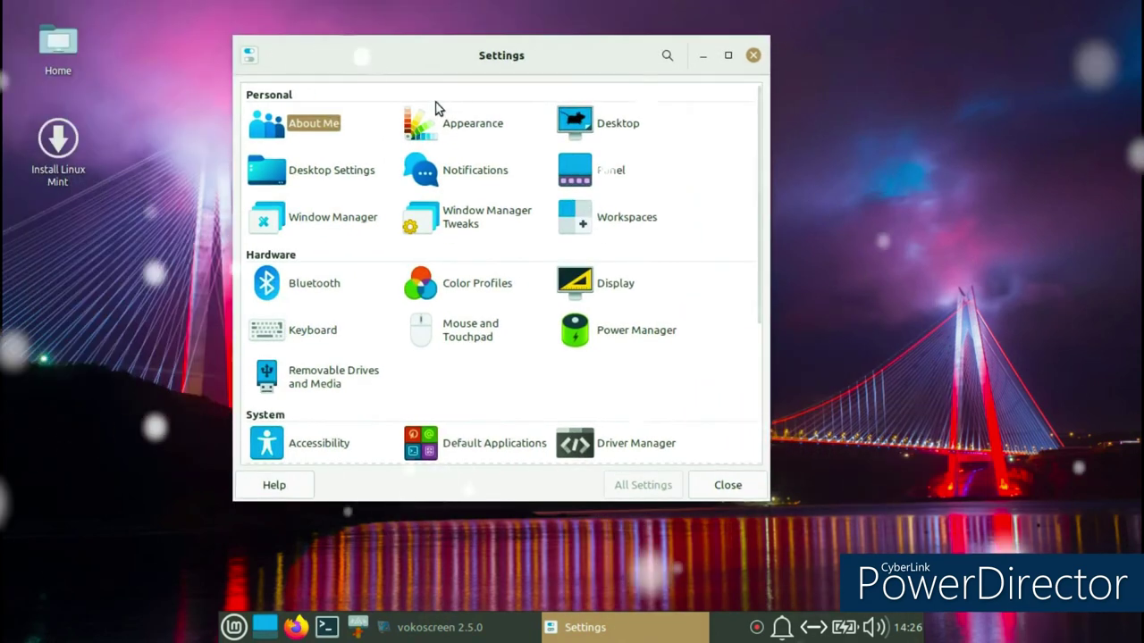
Apply the Adwaita-dark style in the Appearance settings and look through the remaining styles.
click(460, 131)
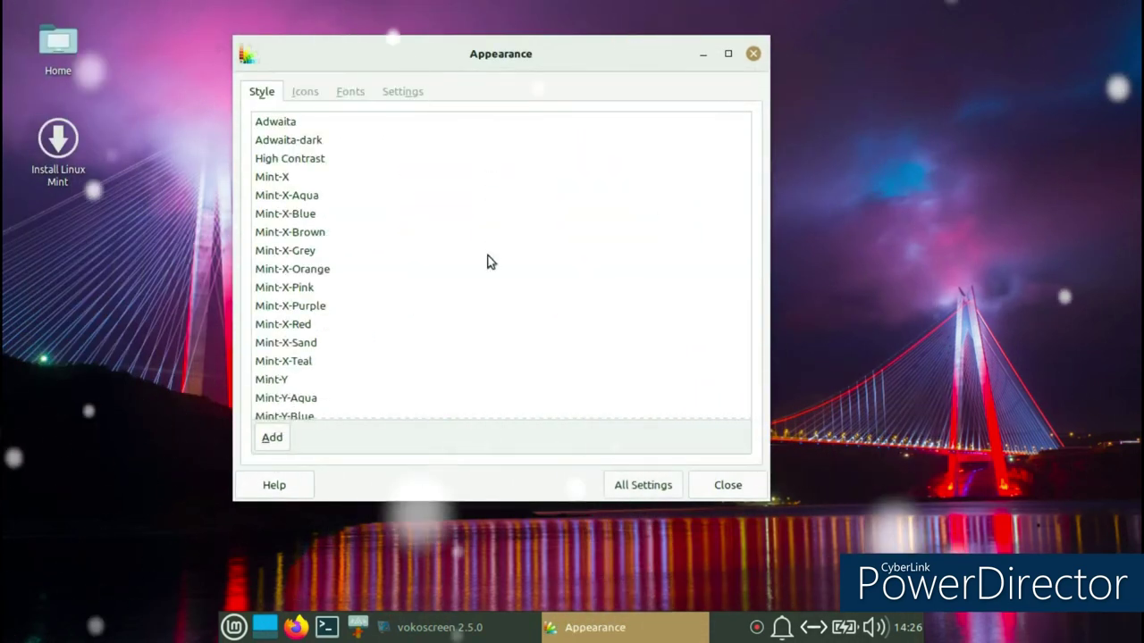
click(309, 141)
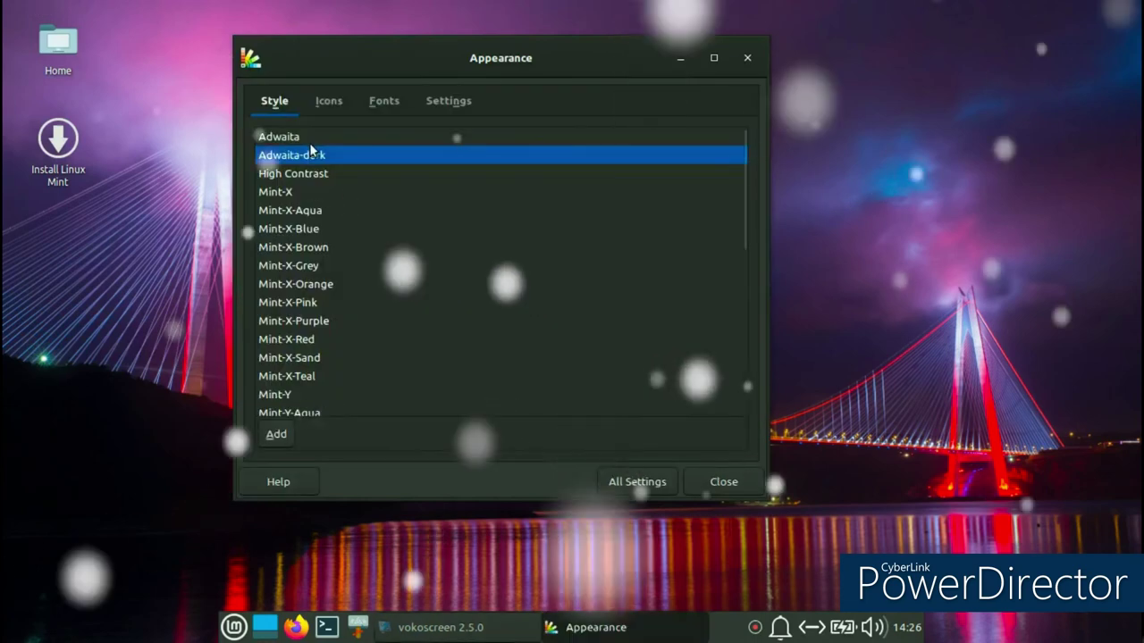
scroll(322, 230, down, 8)
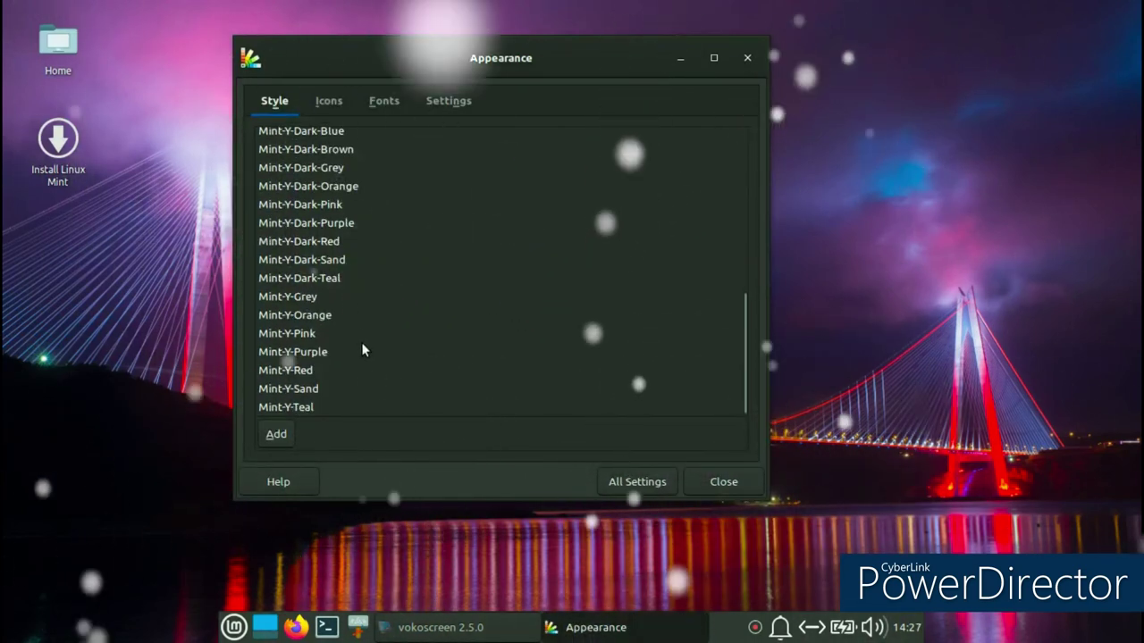
scroll(361, 347, up, 2)
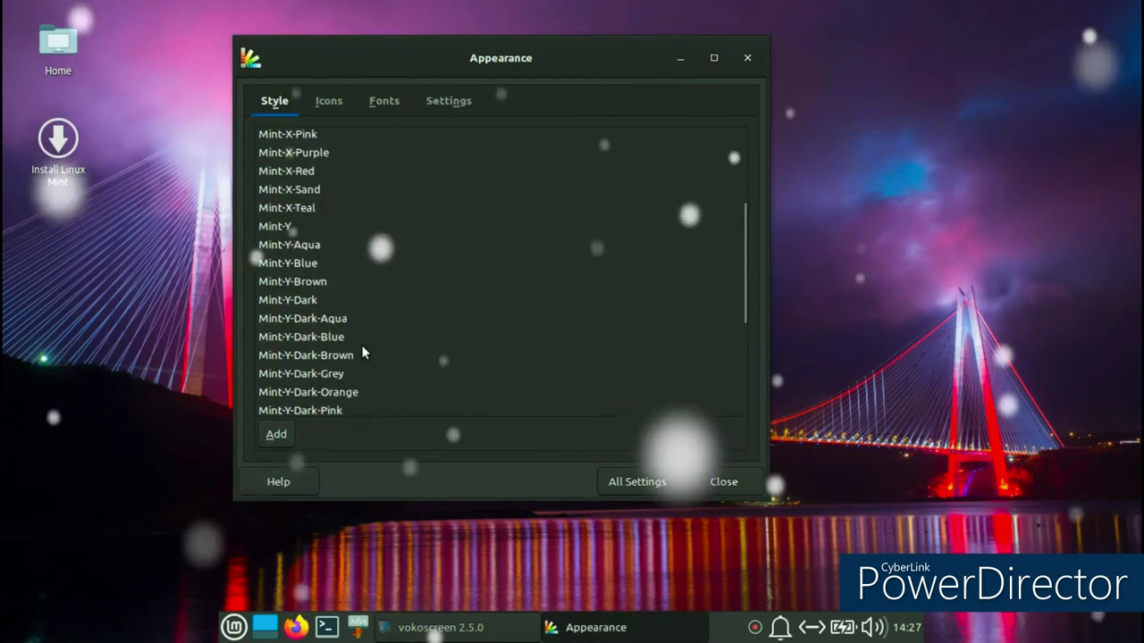
scroll(361, 344, up, 5)
scroll(355, 358, down, 8)
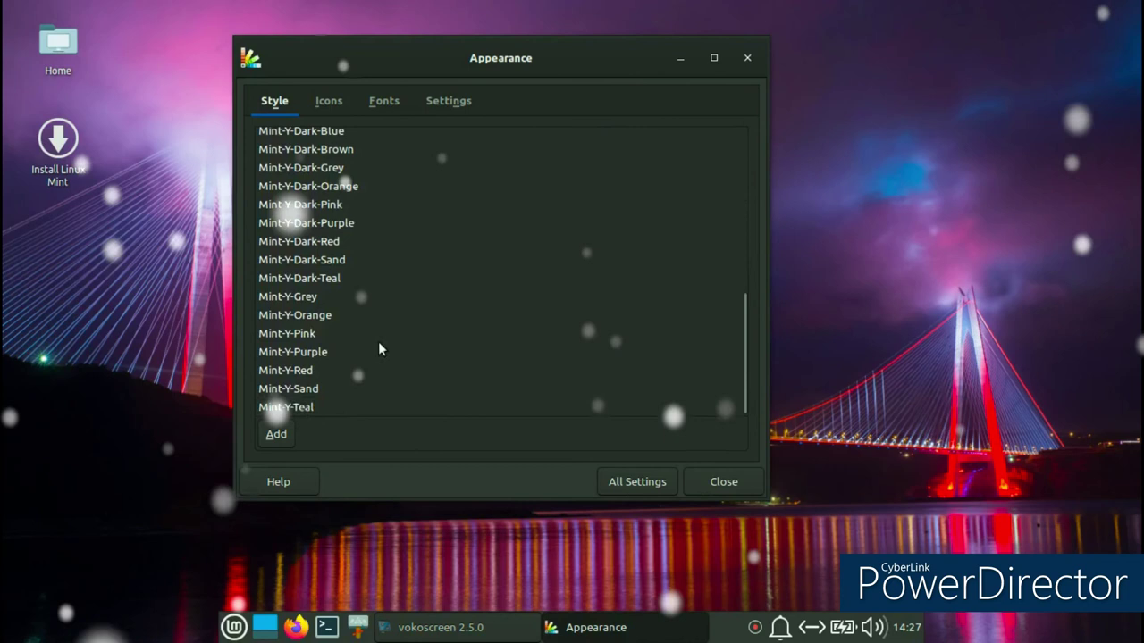
Return to the full settings overview, open Window Manager Tweaks, and look through the Hardware and System categories.
click(658, 482)
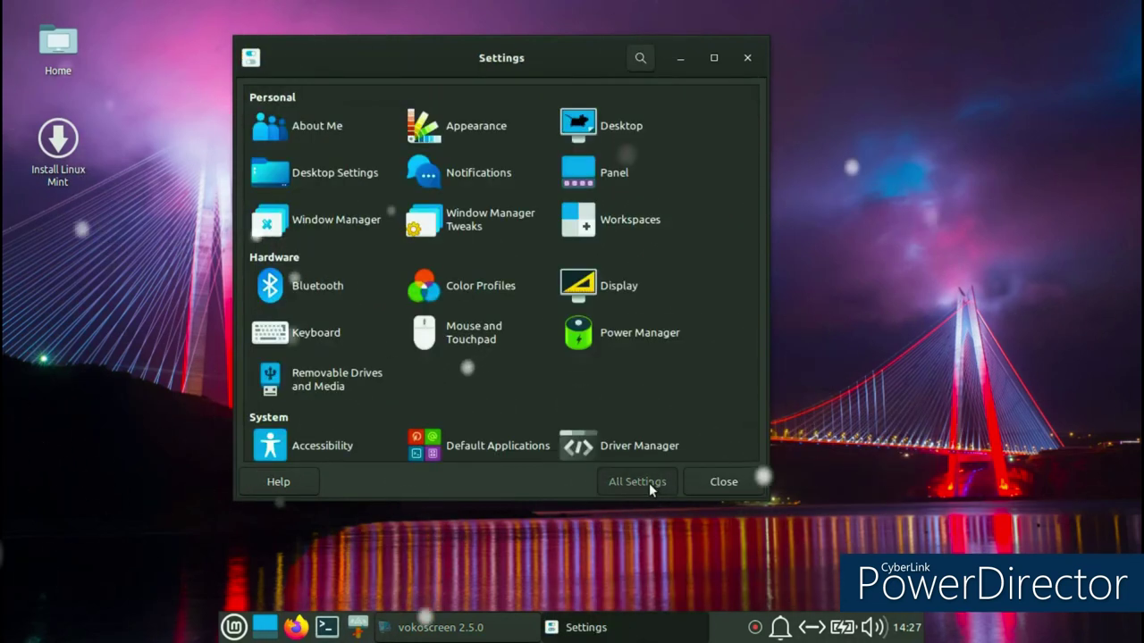
click(486, 228)
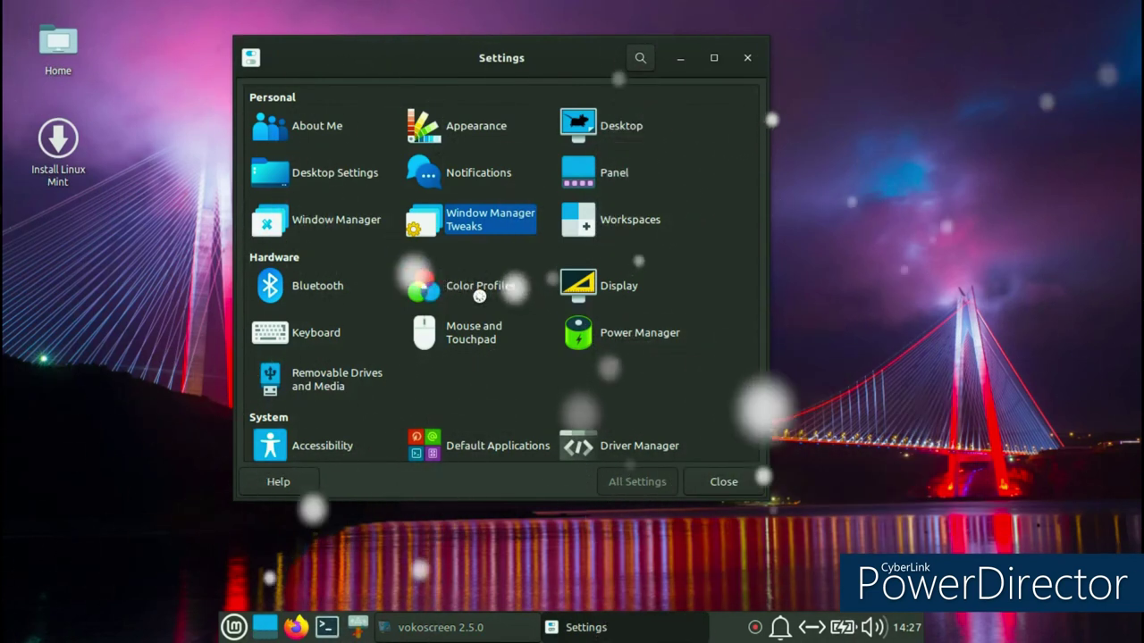
scroll(429, 210, down, 3)
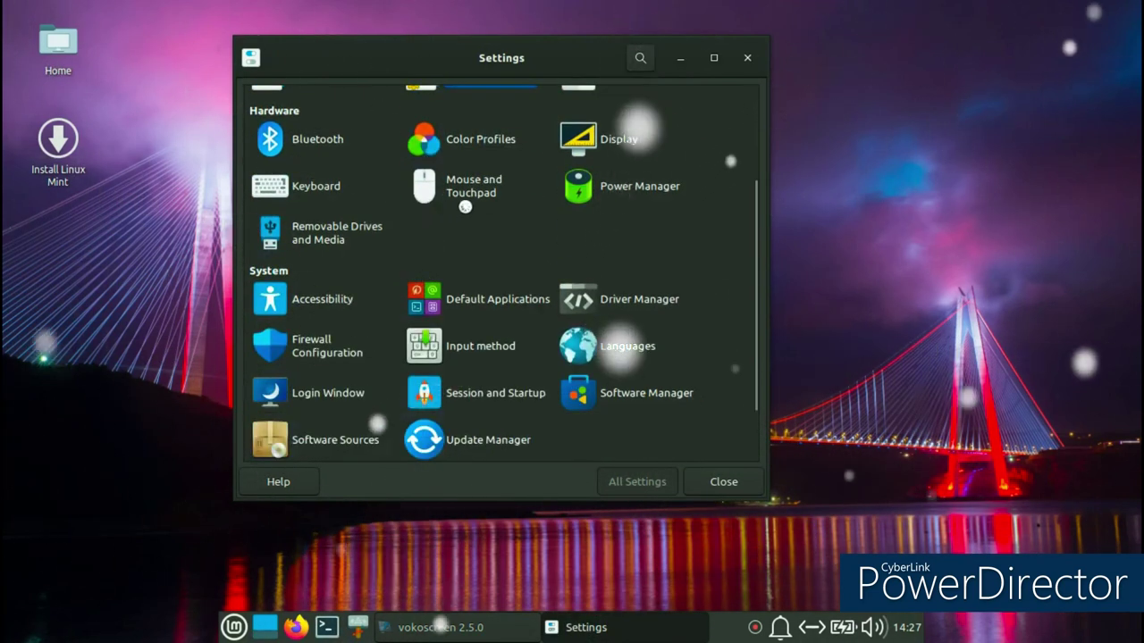
scroll(465, 206, down, 1)
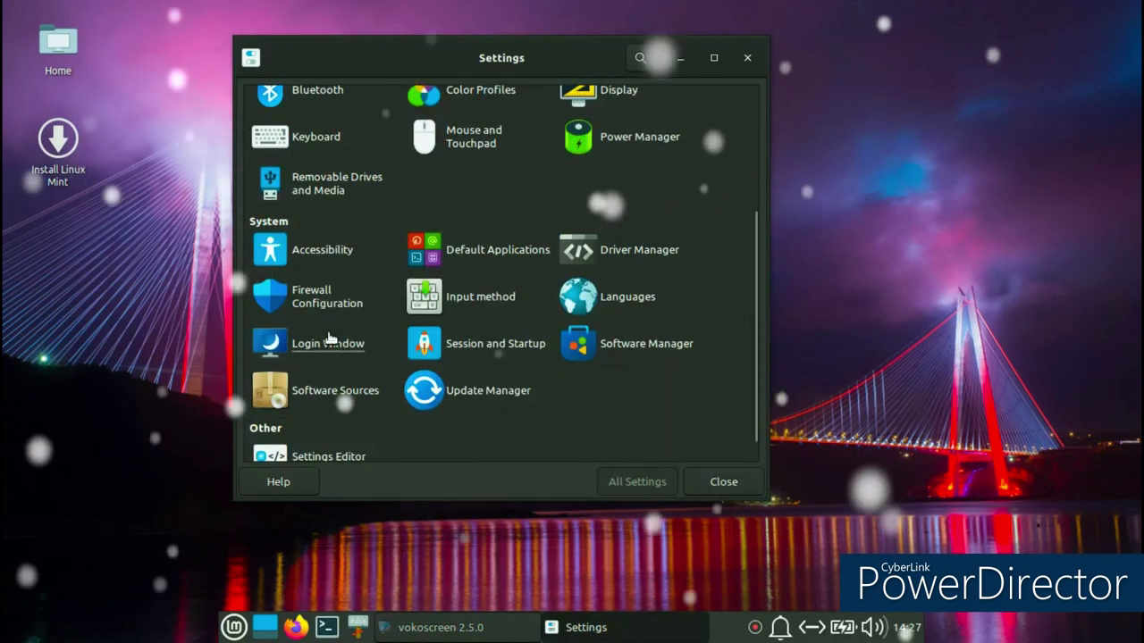
Open the Login Window settings, review the Users and Settings pages, and close the window.
click(337, 343)
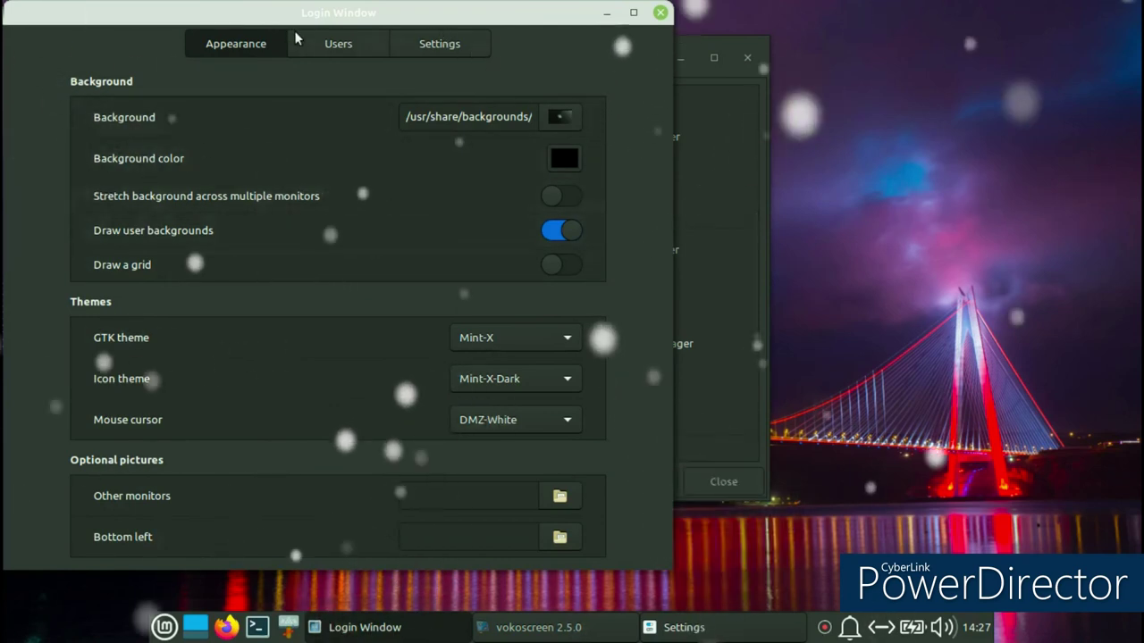
click(329, 49)
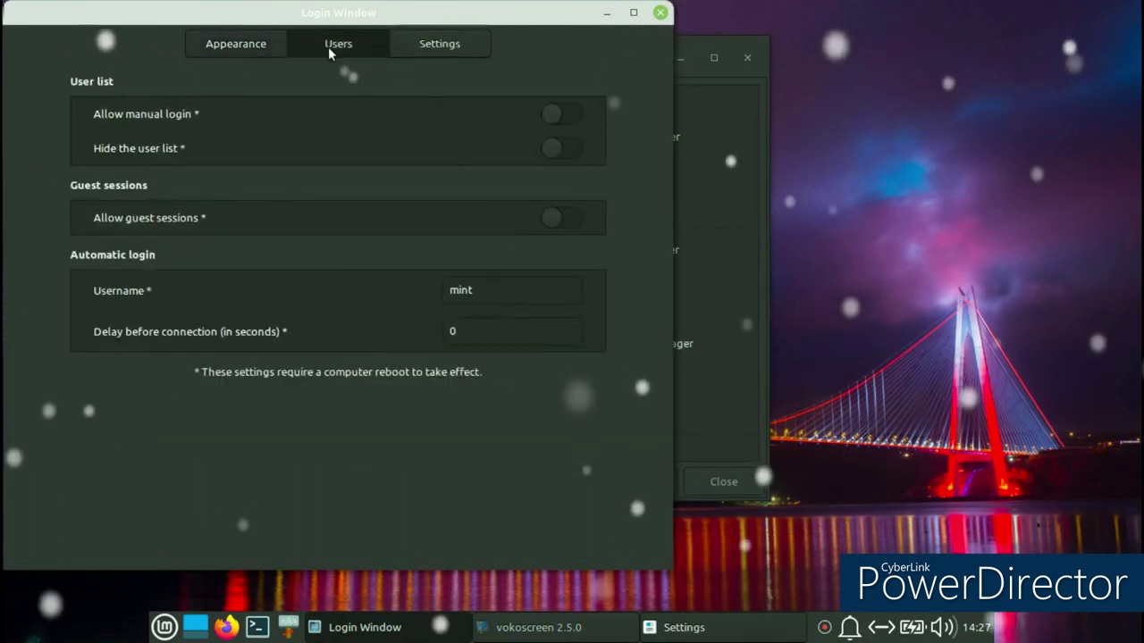
click(439, 44)
click(659, 12)
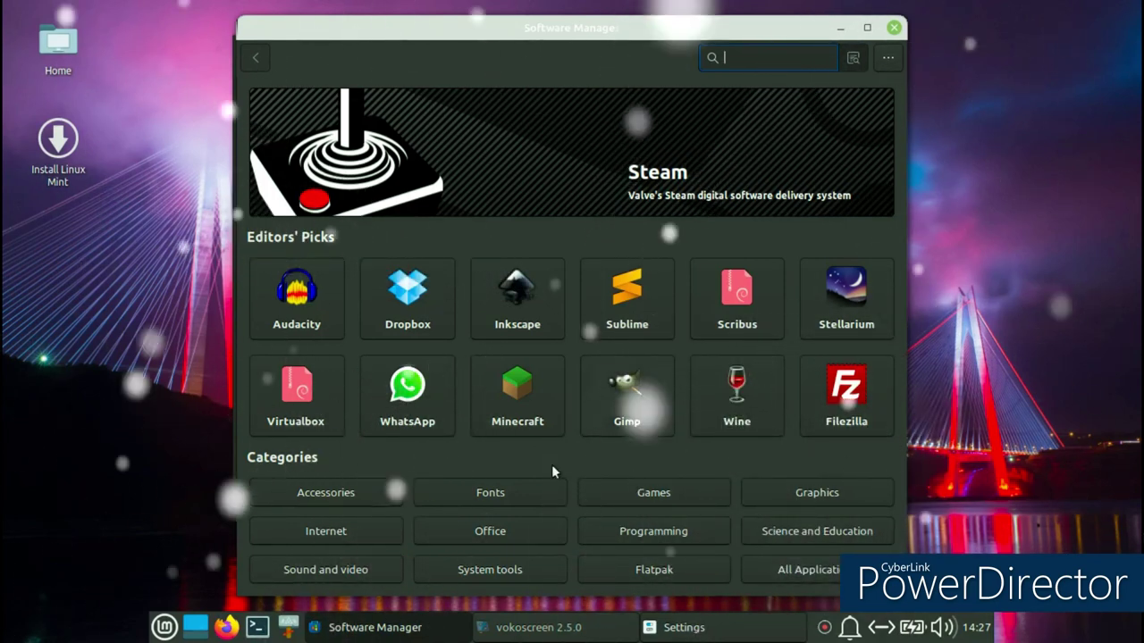
Browse the System tools and Accessories categories in the Software Manager, and close it.
click(454, 578)
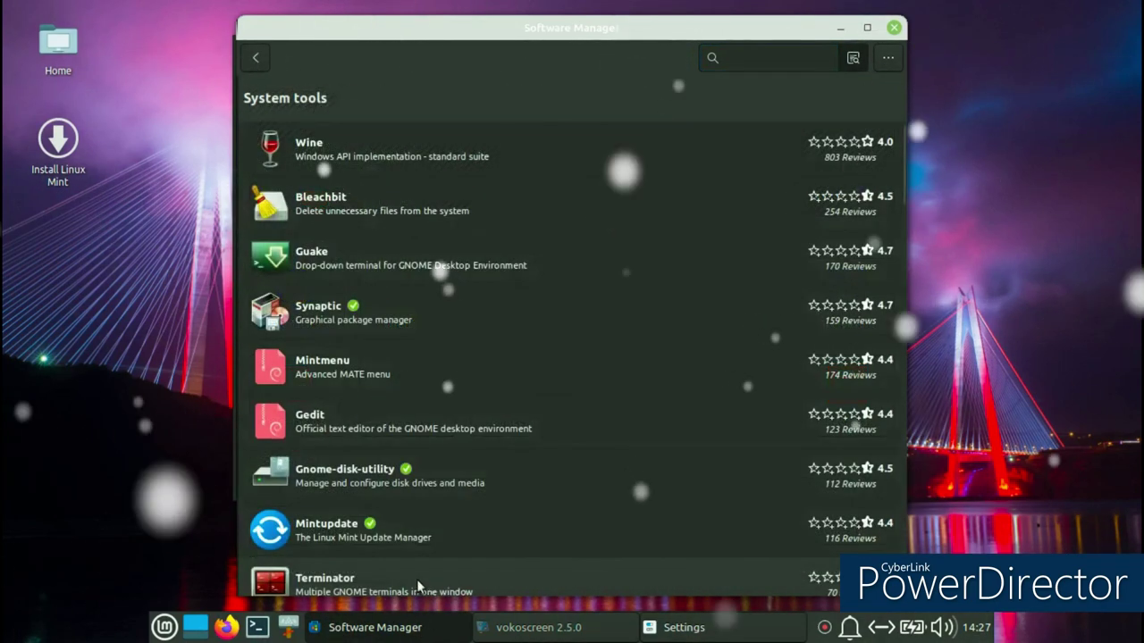
click(252, 58)
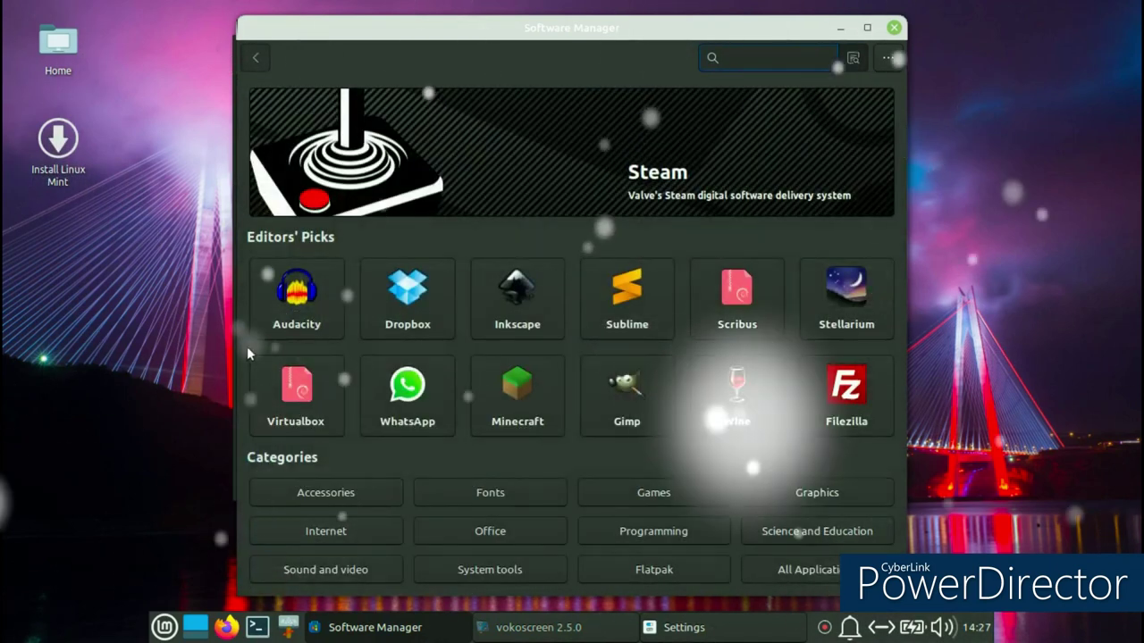
click(283, 494)
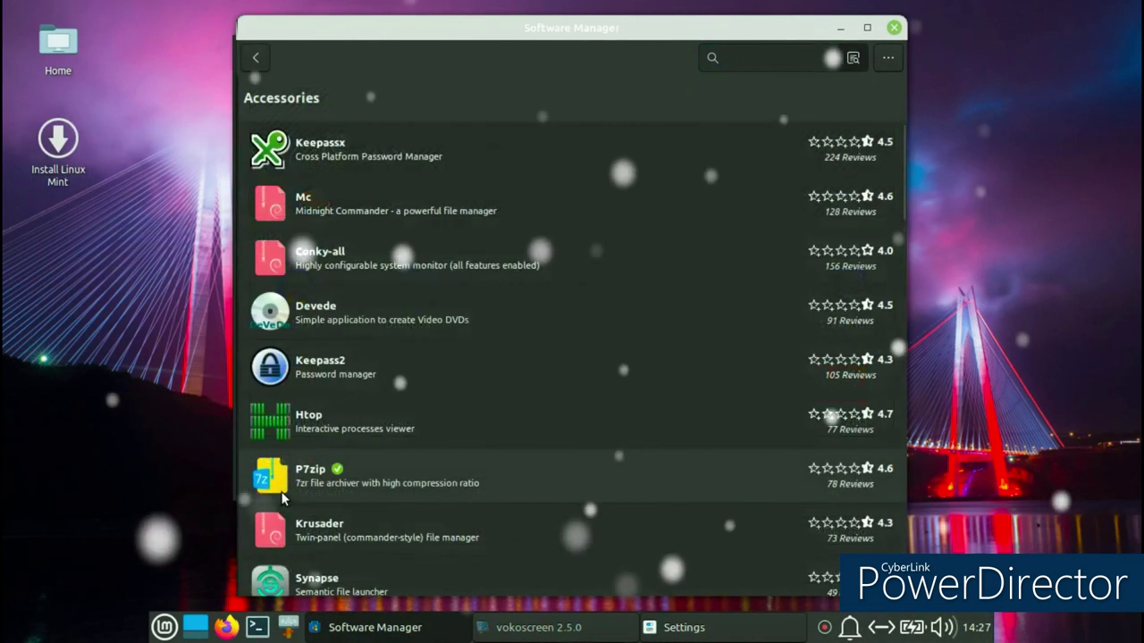
click(894, 28)
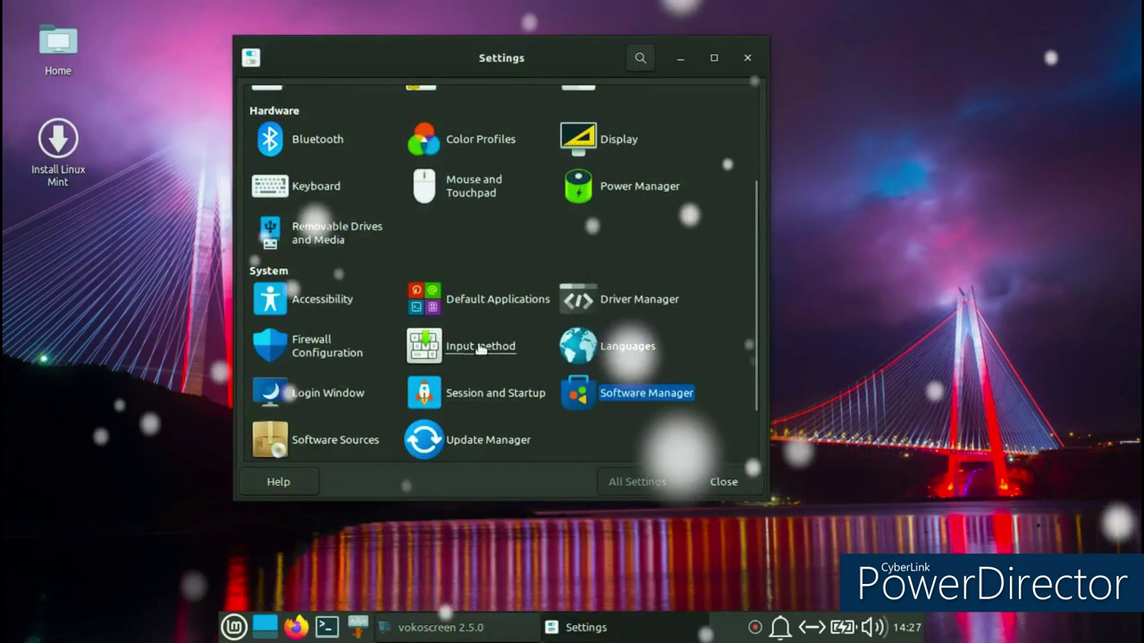
Open Desktop Settings from the Personal category and view the available window manager choices.
scroll(482, 343, up, 3)
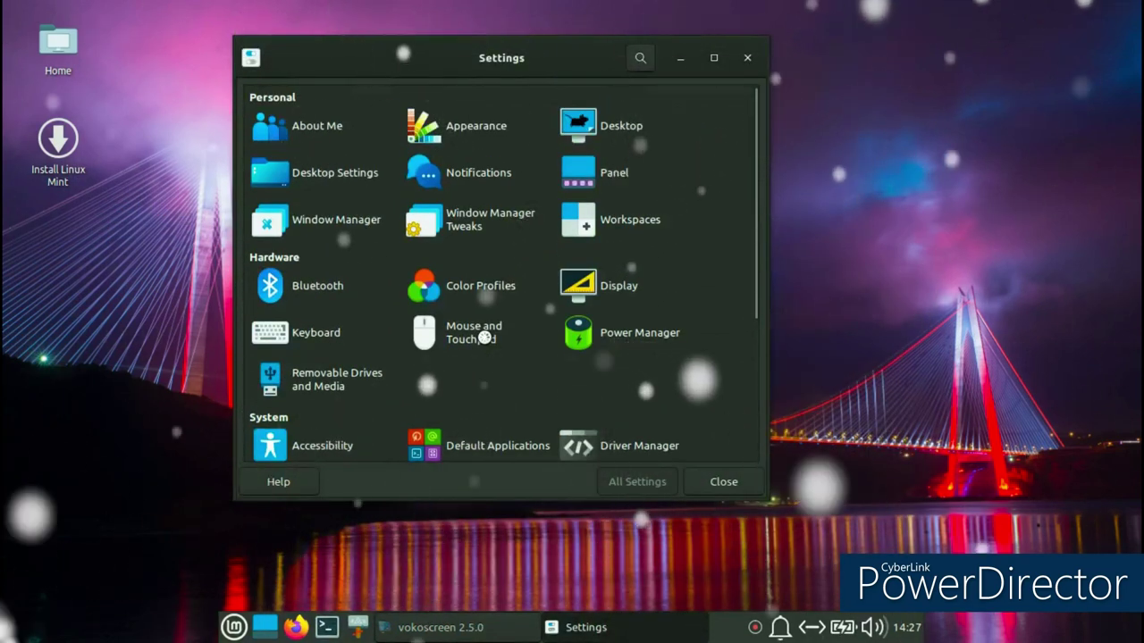
click(313, 173)
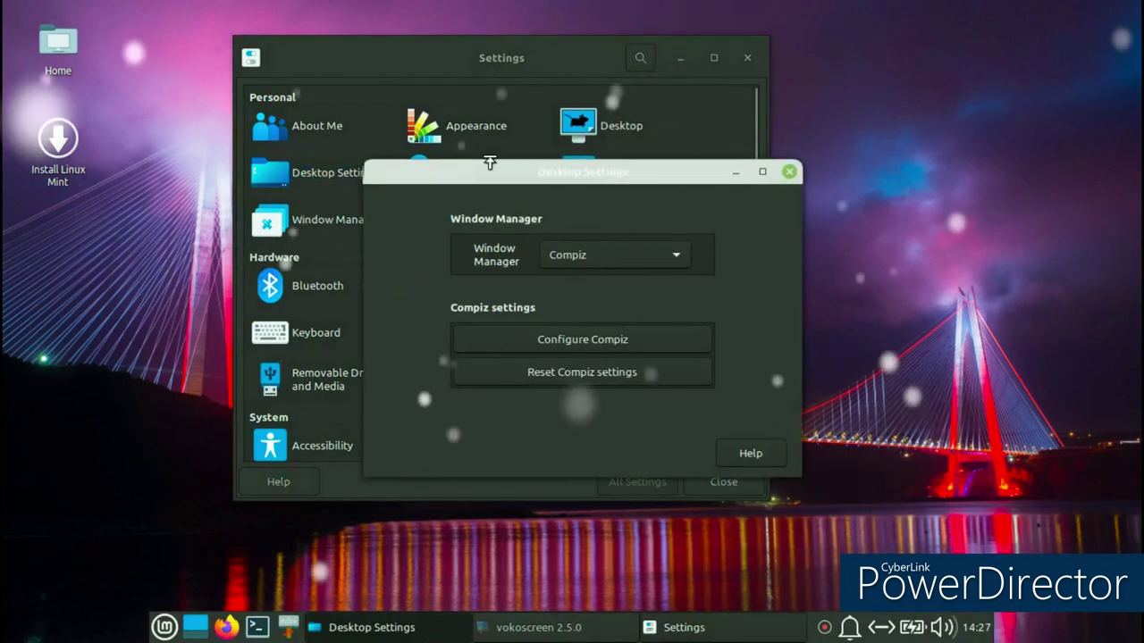
click(601, 253)
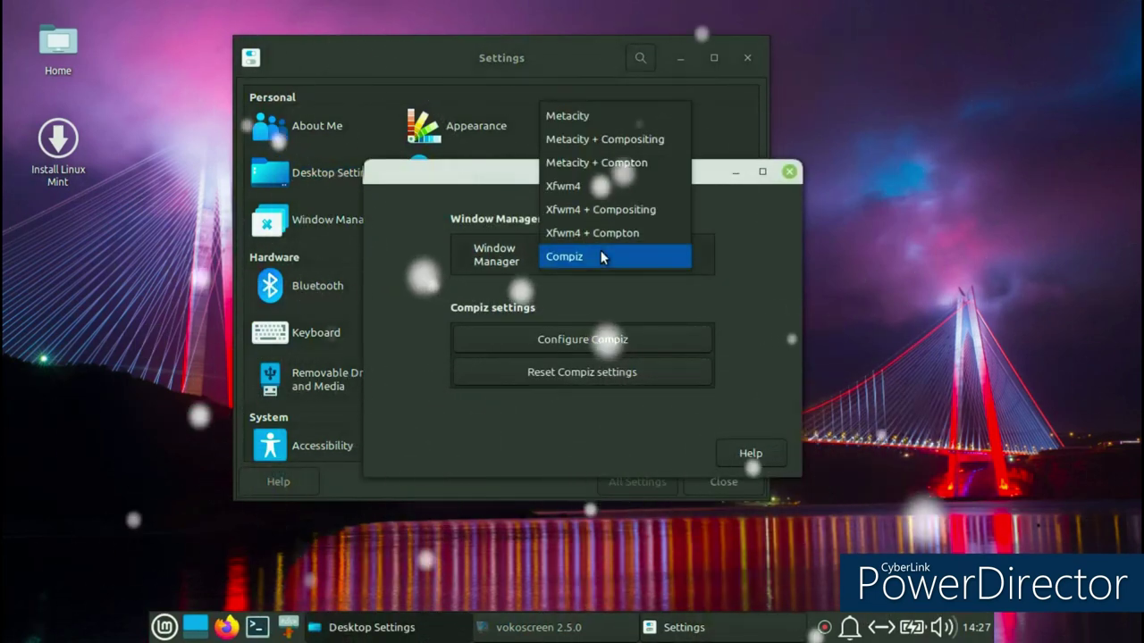